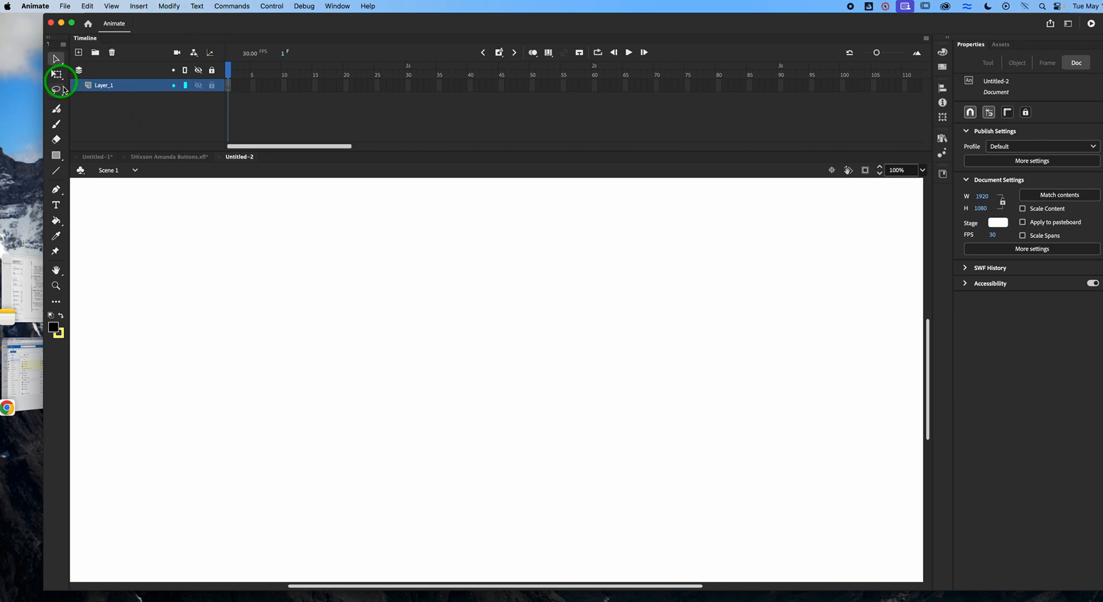
Step: Add static text reading "Advice to a Second Year Animation Student" on the stage
{"action": "left_click", "coordinate": [55, 207]}
{"action": "left_click", "coordinate": [347, 268]}
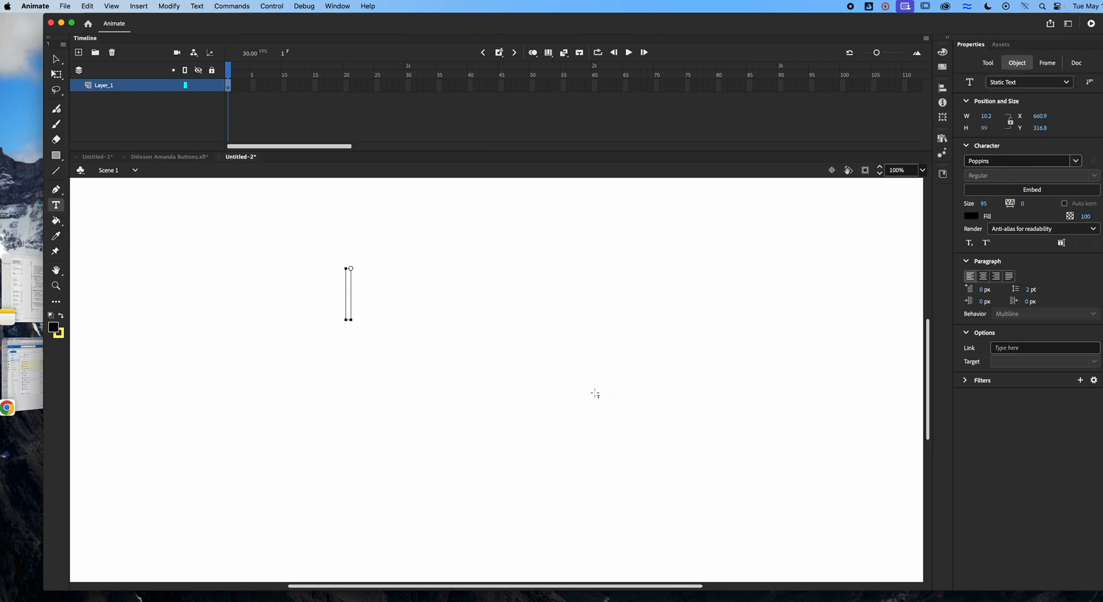
{"action": "type", "text": "Adov"}
{"action": "key", "text": "BackSpace"}
{"action": "key", "text": "BackSpace"}
{"action": "type", "text": "ive"}
{"action": "key", "text": "BackSpace"}
{"action": "key", "text": "BackSpace"}
{"action": "key", "text": "BackSpace"}
{"action": "type", "text": "vi"}
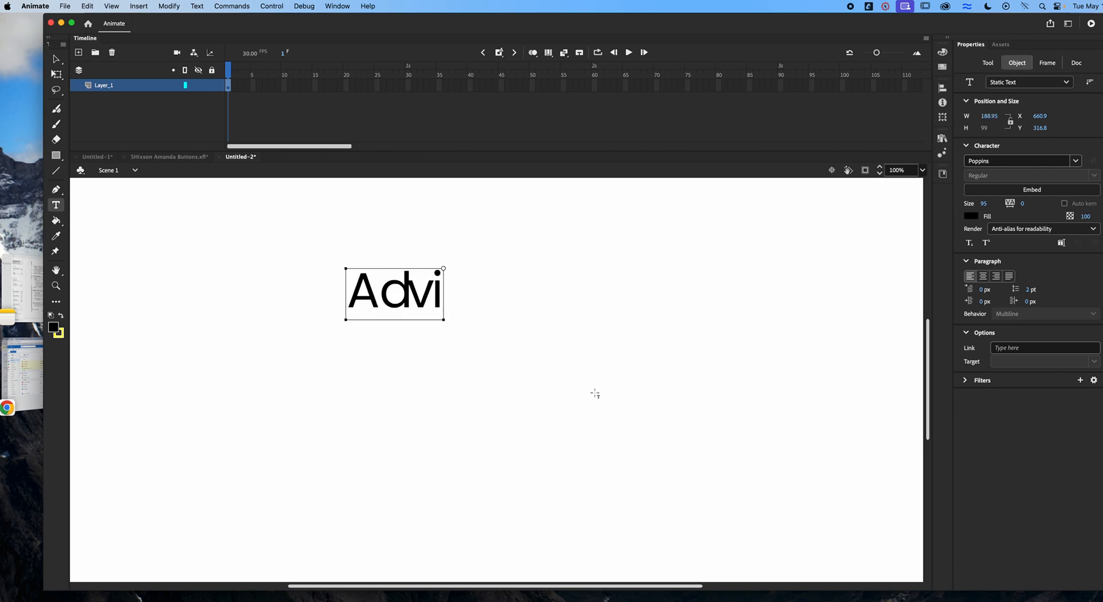
{"action": "type", "text": "ce to a Second Year A"}
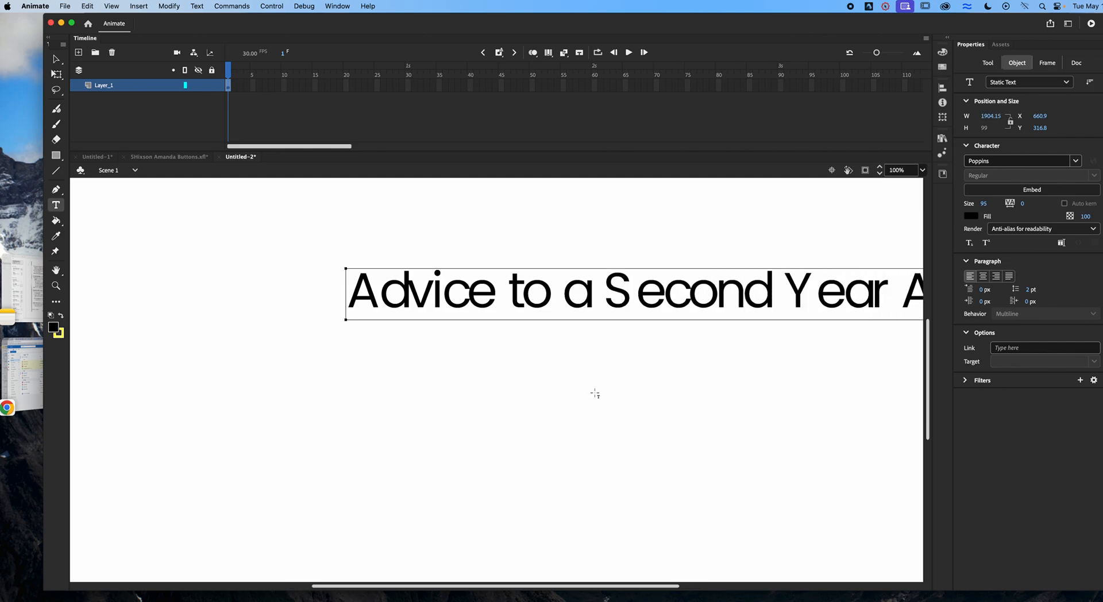
Step: Narrow the title's text box to about 655 px so it wraps onto four lines, and correct the spelling of "Student"
{"action": "key", "text": "super+minus"}
{"action": "key", "text": "super+minus"}
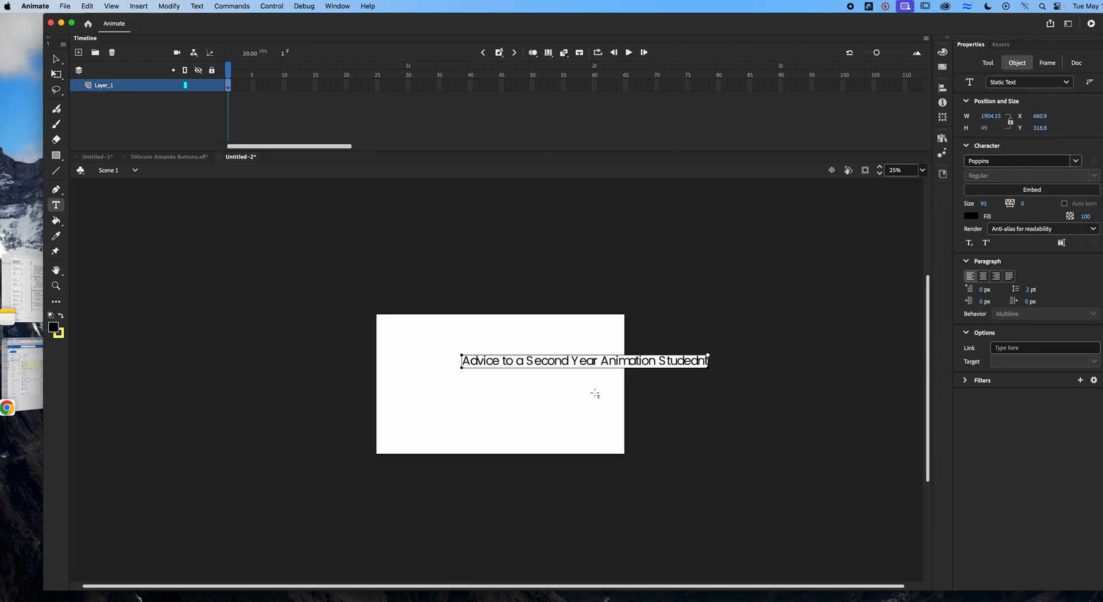
{"action": "scroll", "coordinate": [719, 394], "scroll_direction": "up", "scroll_amount": 5}
{"action": "scroll", "coordinate": [595, 525], "scroll_direction": "down", "scroll_amount": 1}
{"action": "scroll", "coordinate": [595, 526], "scroll_direction": "down", "scroll_amount": 4}
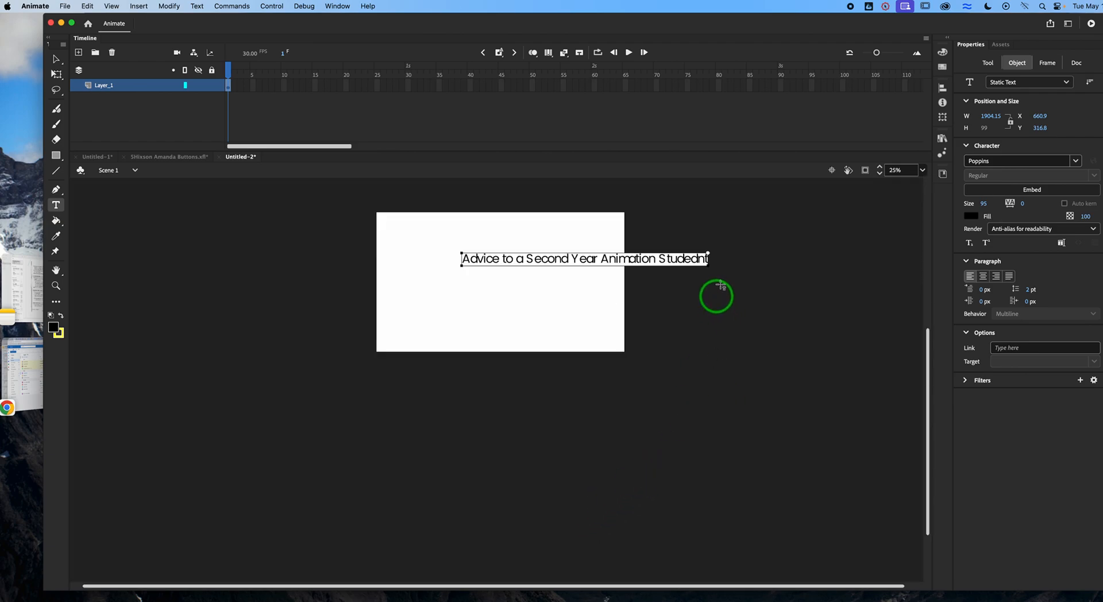
{"action": "left_click_drag", "start_coordinate": [708, 263], "coordinate": [502, 299]}
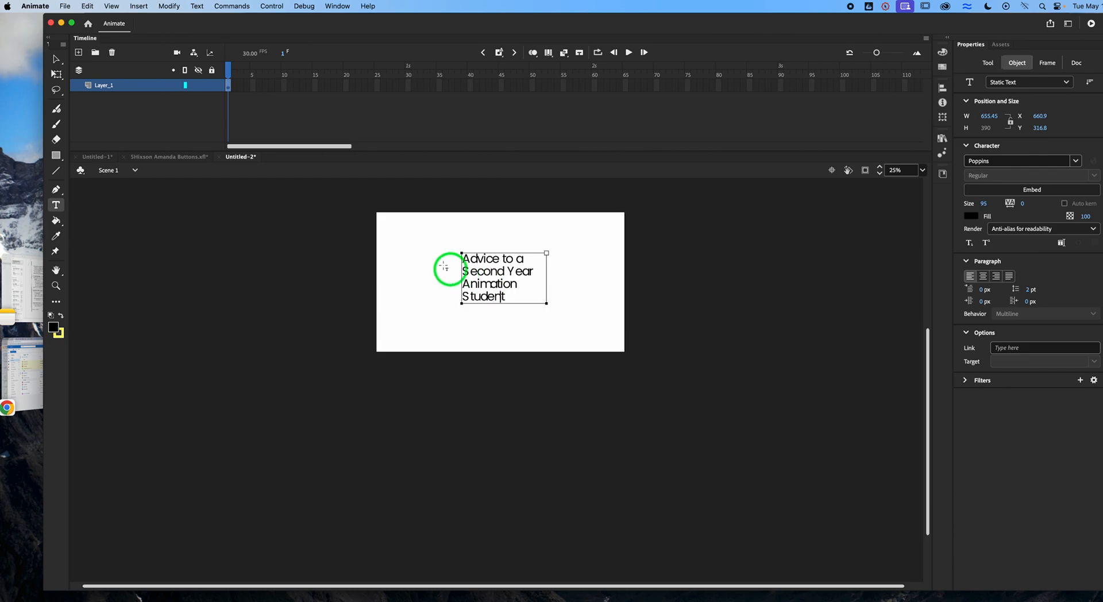
{"action": "left_click", "coordinate": [428, 257]}
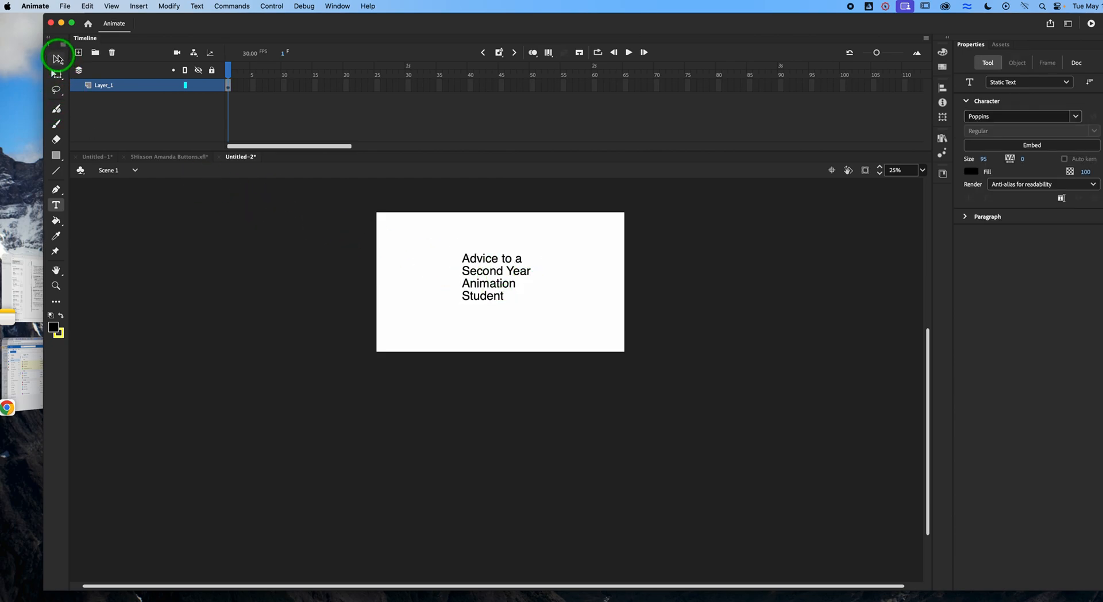
Step: Move the title up to about Y 220.75 and center-align its paragraph
{"action": "left_click", "coordinate": [57, 58]}
{"action": "left_click_drag", "start_coordinate": [483, 288], "coordinate": [482, 275]}
{"action": "left_click", "coordinate": [984, 277]}
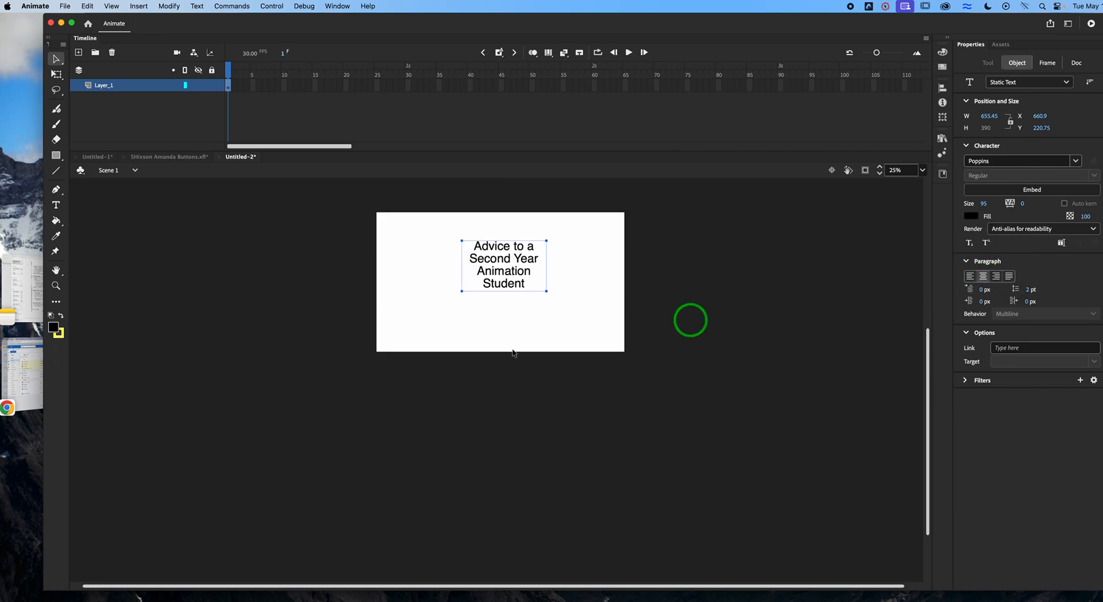
{"action": "left_click", "coordinate": [440, 328]}
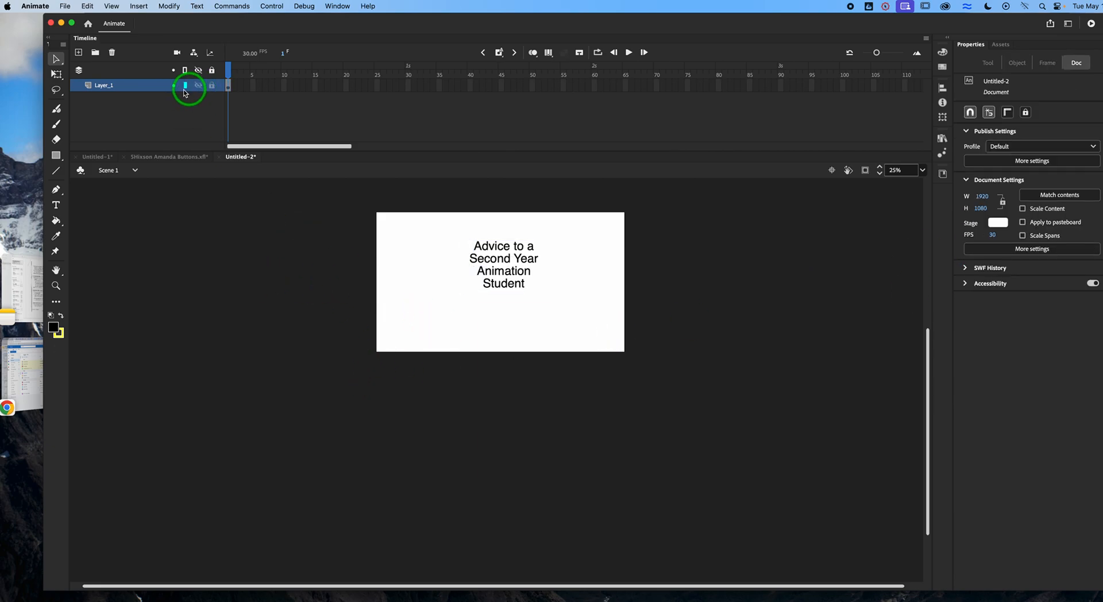
Step: Rename the title's layer as "text"
{"action": "left_click", "coordinate": [107, 89]}
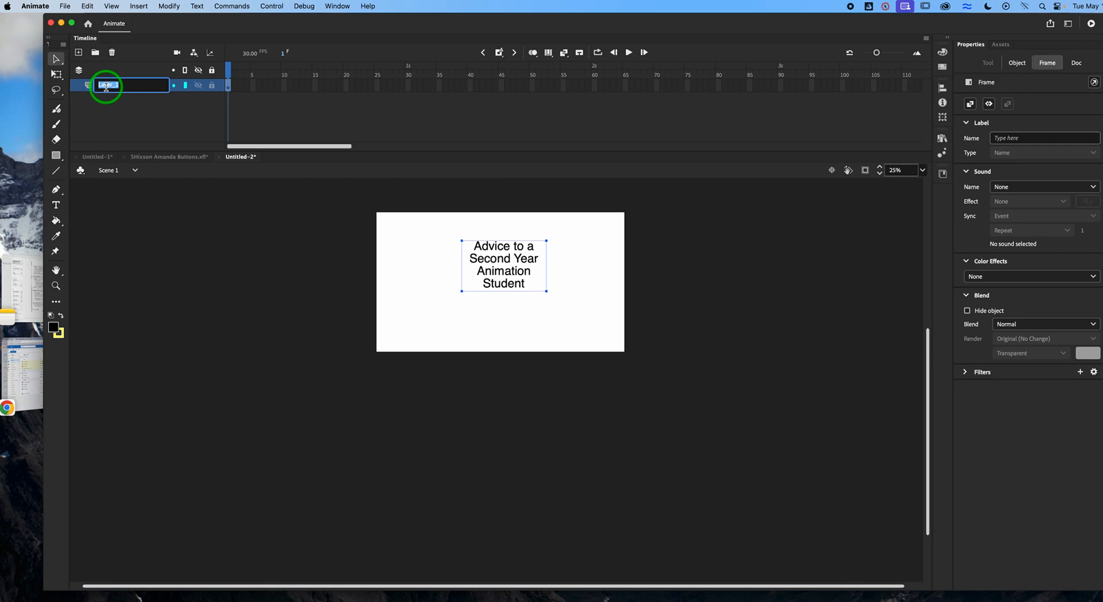
{"action": "type", "text": "text"}
{"action": "key", "text": "Return"}
{"action": "left_click", "coordinate": [213, 92]}
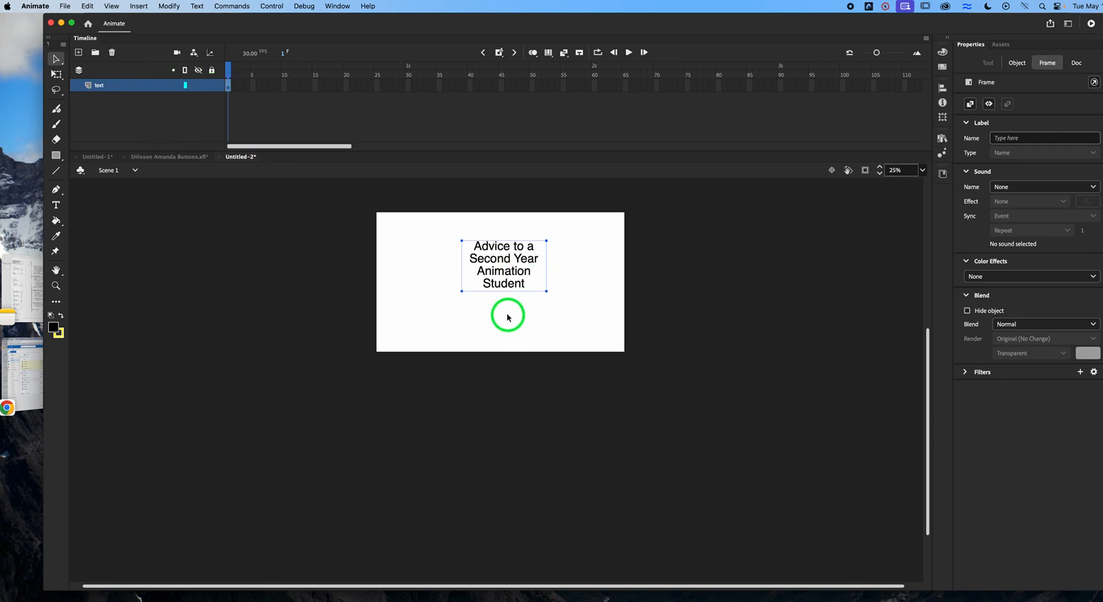
{"action": "key", "text": "super+equal"}
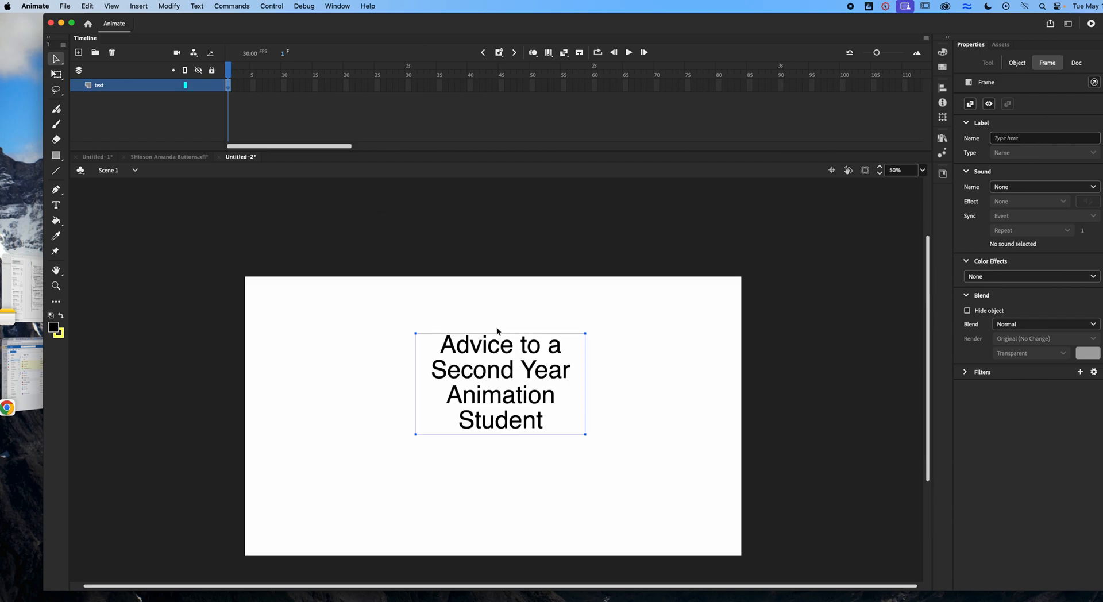
{"action": "key", "text": "super+space"}
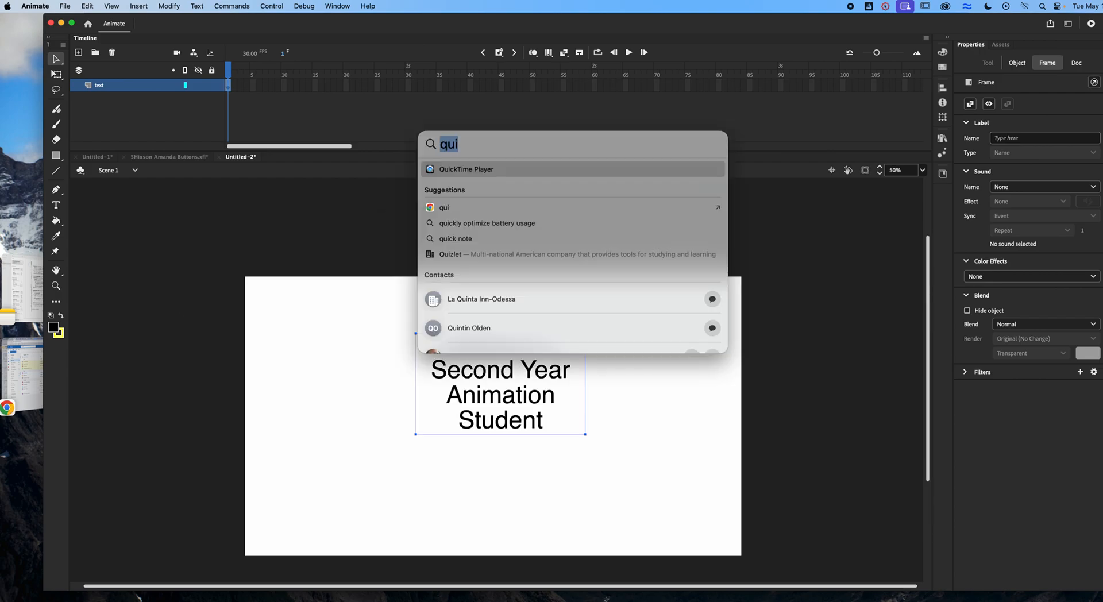
{"action": "key", "text": "Escape"}
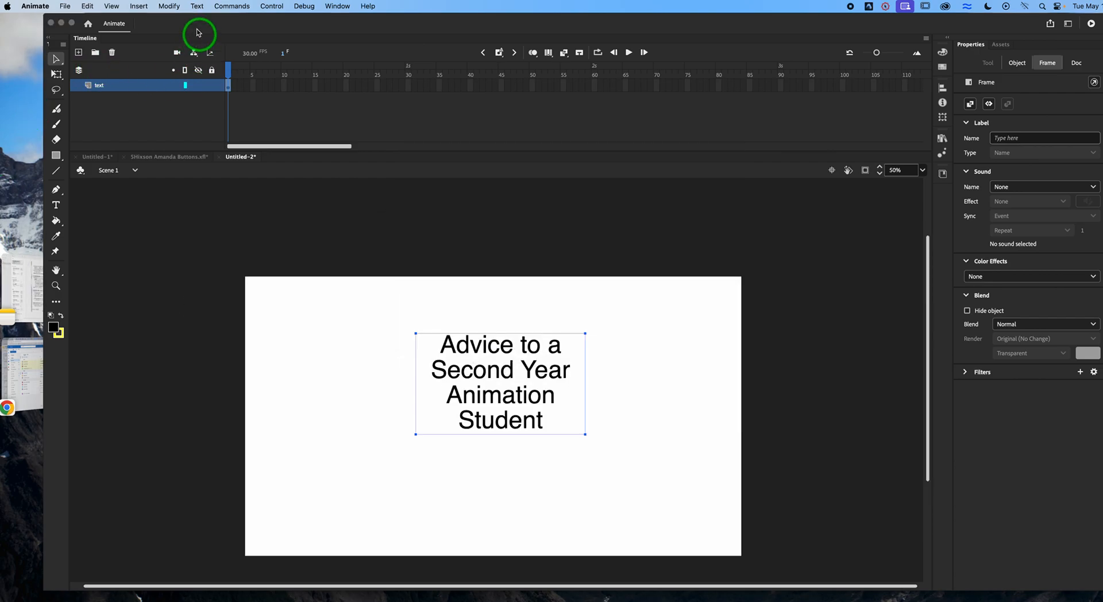
Step: Create a new symbol named "start" with the Button type
{"action": "left_click", "coordinate": [140, 10]}
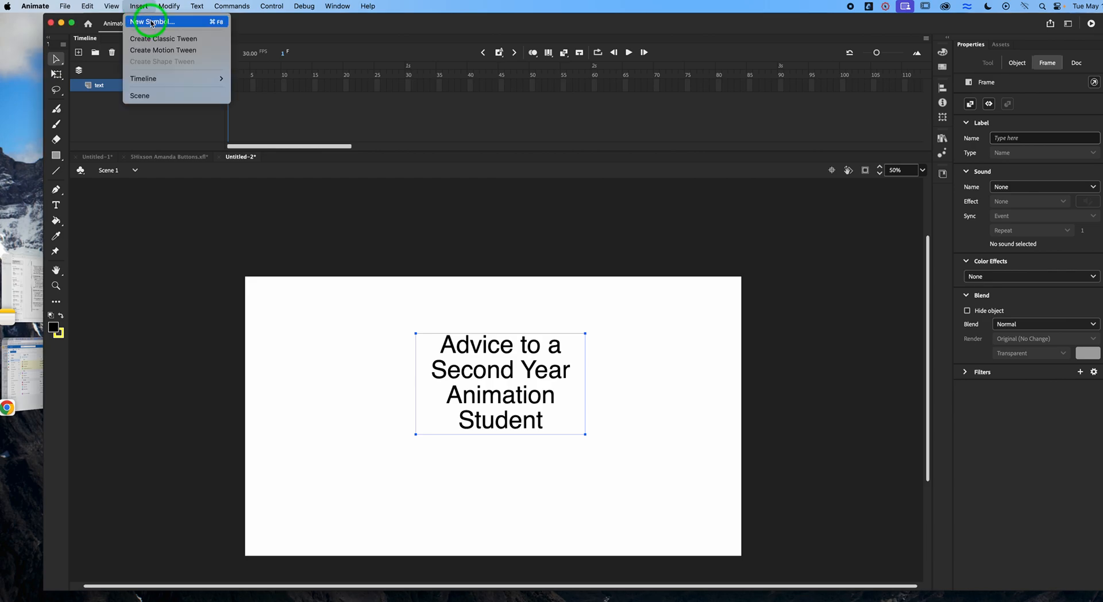
{"action": "left_click", "coordinate": [151, 23]}
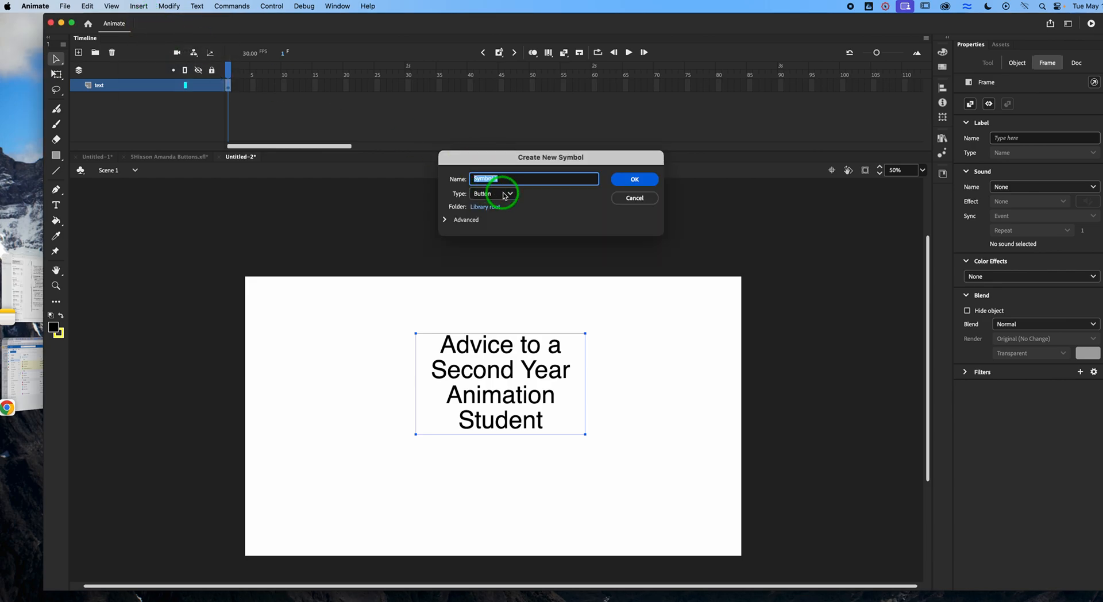
{"action": "left_click", "coordinate": [509, 195]}
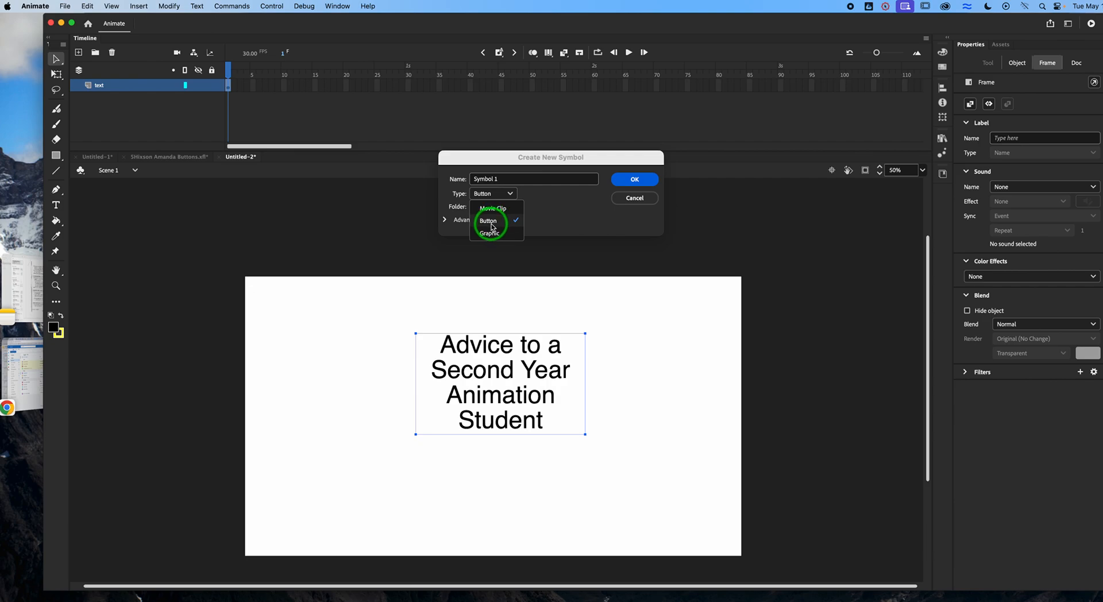
{"action": "left_click", "coordinate": [513, 179]}
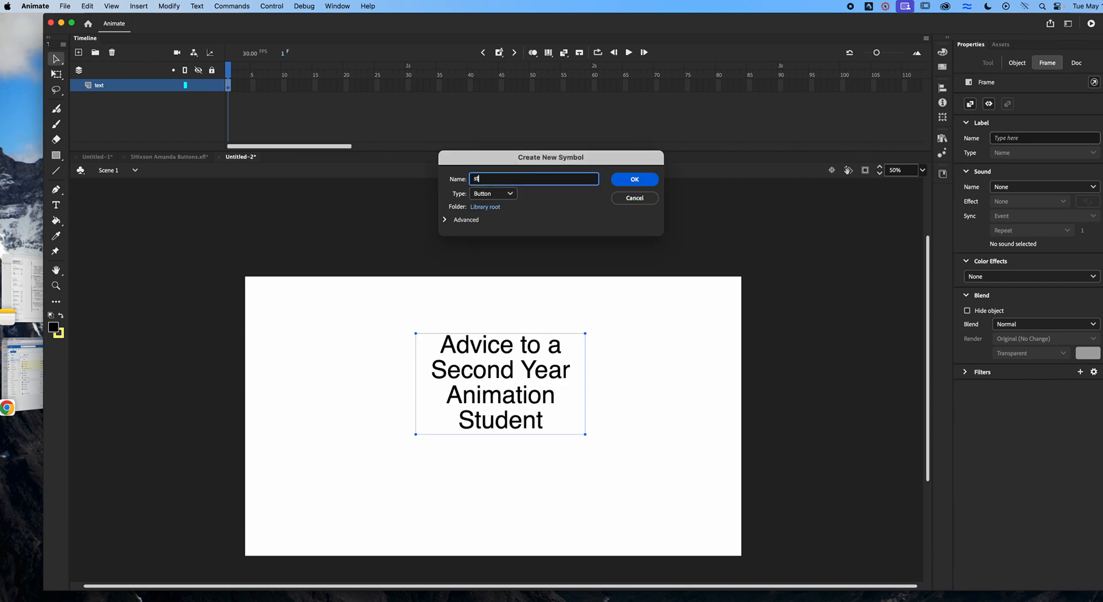
{"action": "key", "text": "Return"}
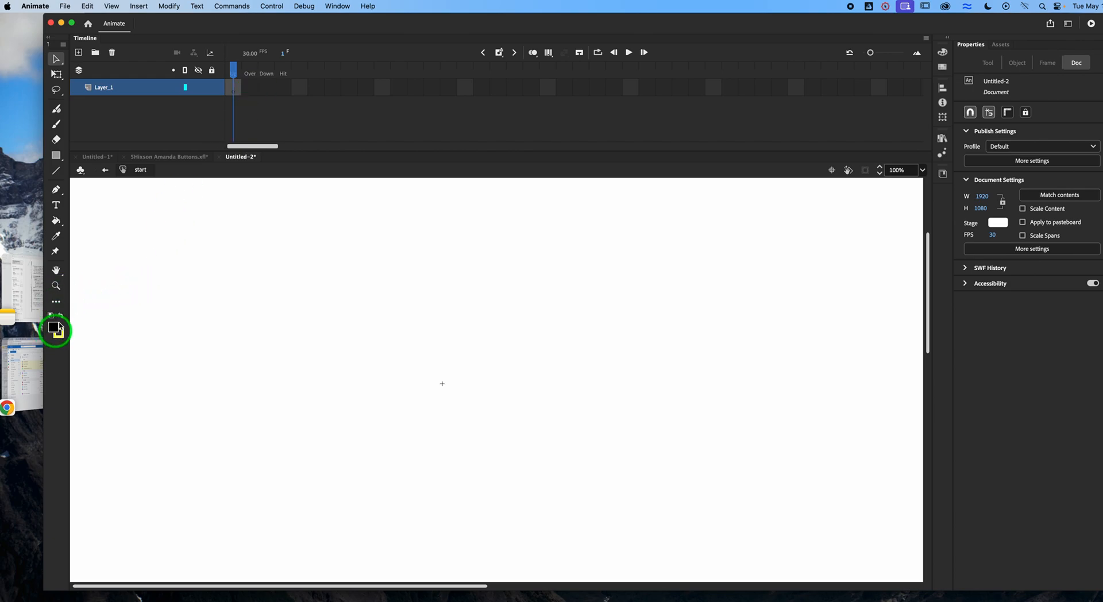
Step: Draw a black rectangle about 260 by 175 px in the button's first frame and center it on the stage vertically and horizontally
{"action": "left_click", "coordinate": [55, 156]}
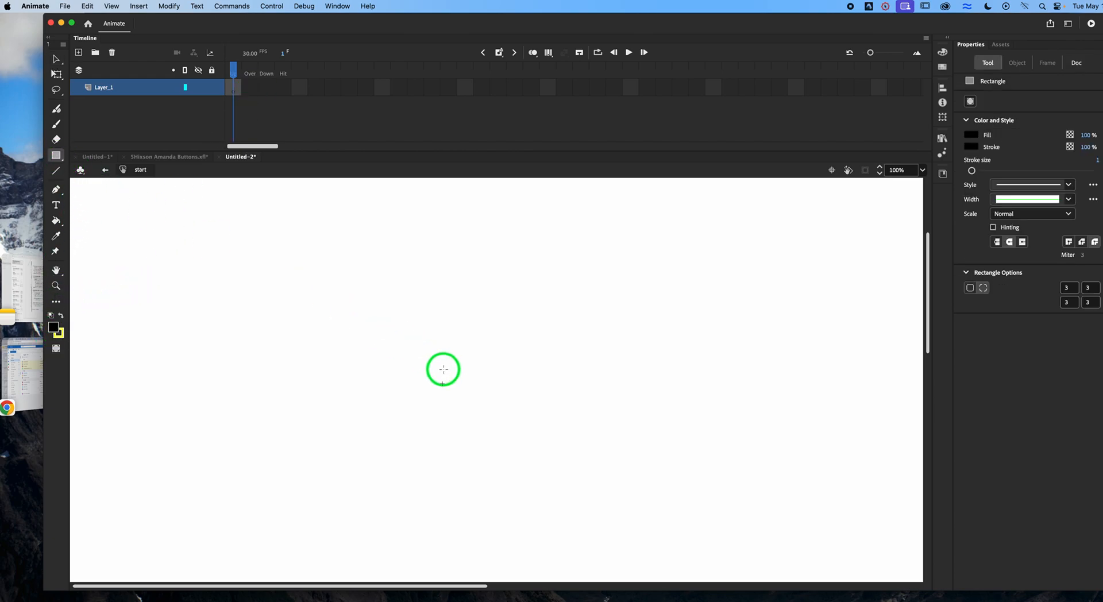
{"action": "left_click_drag", "start_coordinate": [380, 344], "coordinate": [516, 434]}
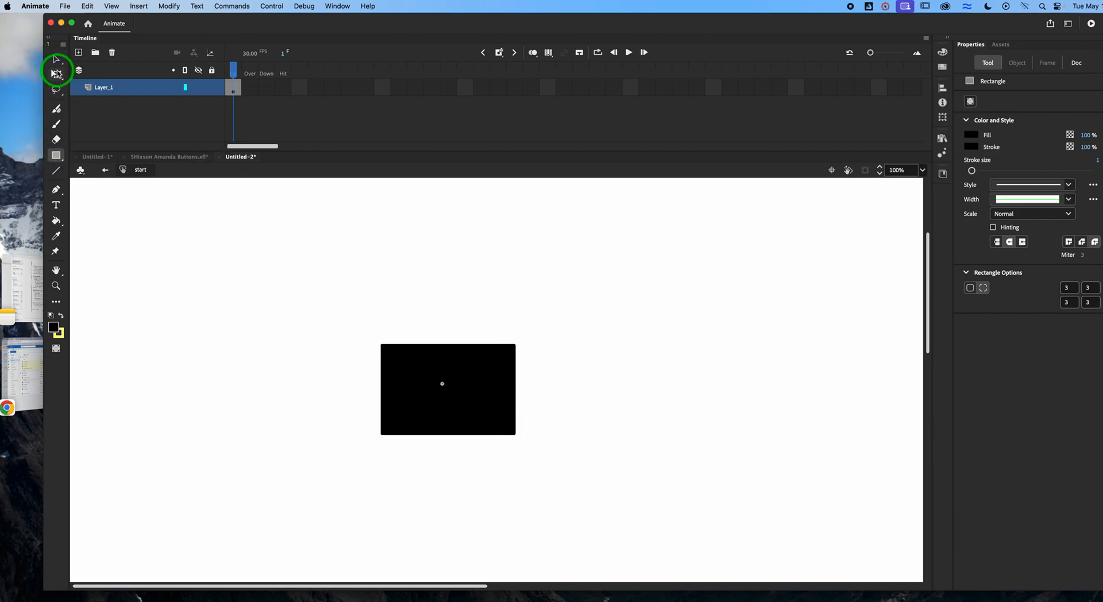
{"action": "left_click", "coordinate": [57, 61]}
{"action": "left_click", "coordinate": [411, 374]}
{"action": "left_click_drag", "start_coordinate": [345, 308], "coordinate": [611, 514]}
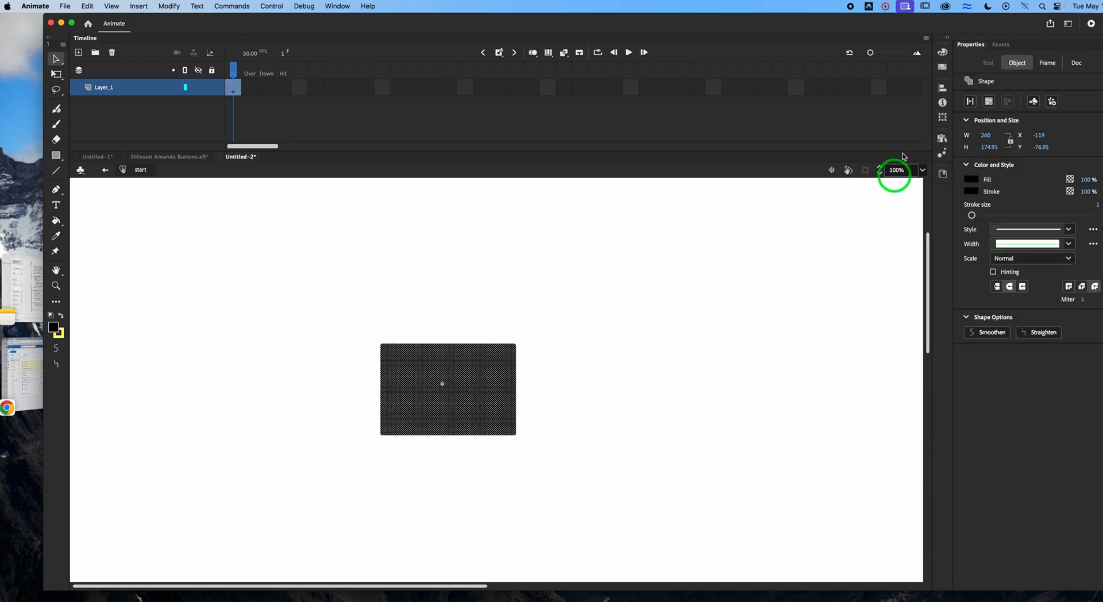
{"action": "left_click", "coordinate": [942, 141]}
{"action": "left_click", "coordinate": [943, 88]}
{"action": "left_click", "coordinate": [842, 176]}
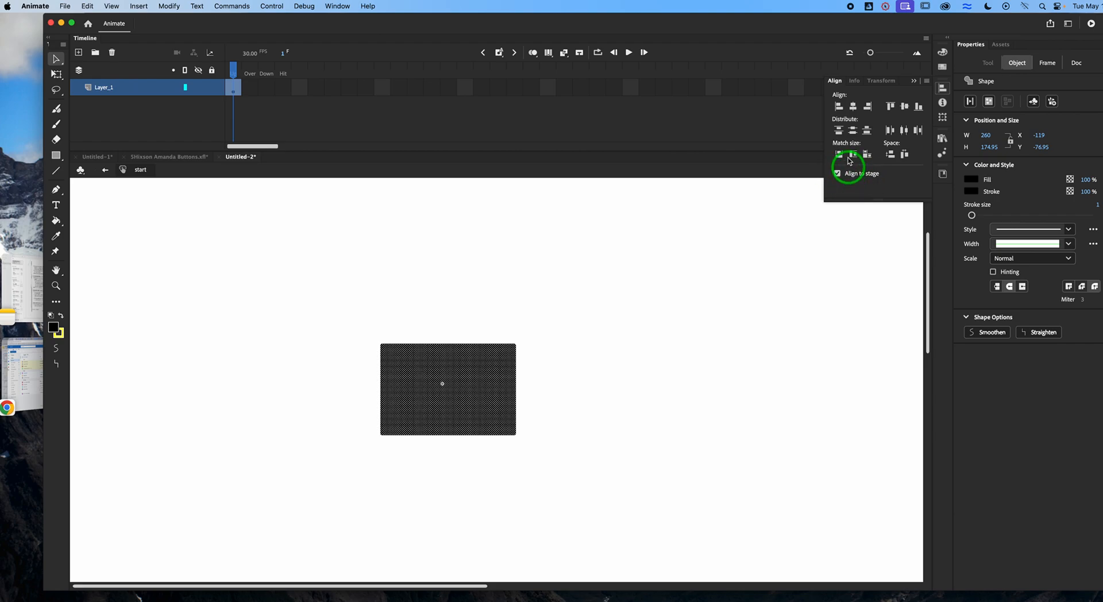
{"action": "left_click", "coordinate": [853, 131]}
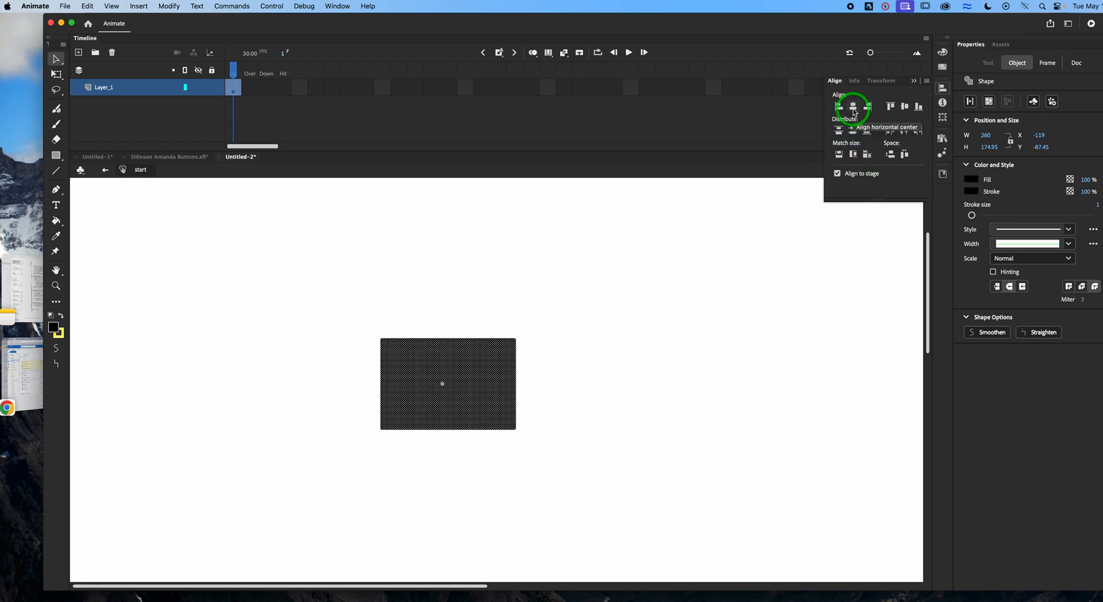
{"action": "left_click", "coordinate": [854, 112]}
Step: Move the rectangle away from the registration point and realign it to the stage's vertical and horizontal center
{"action": "left_click_drag", "start_coordinate": [484, 383], "coordinate": [308, 323]}
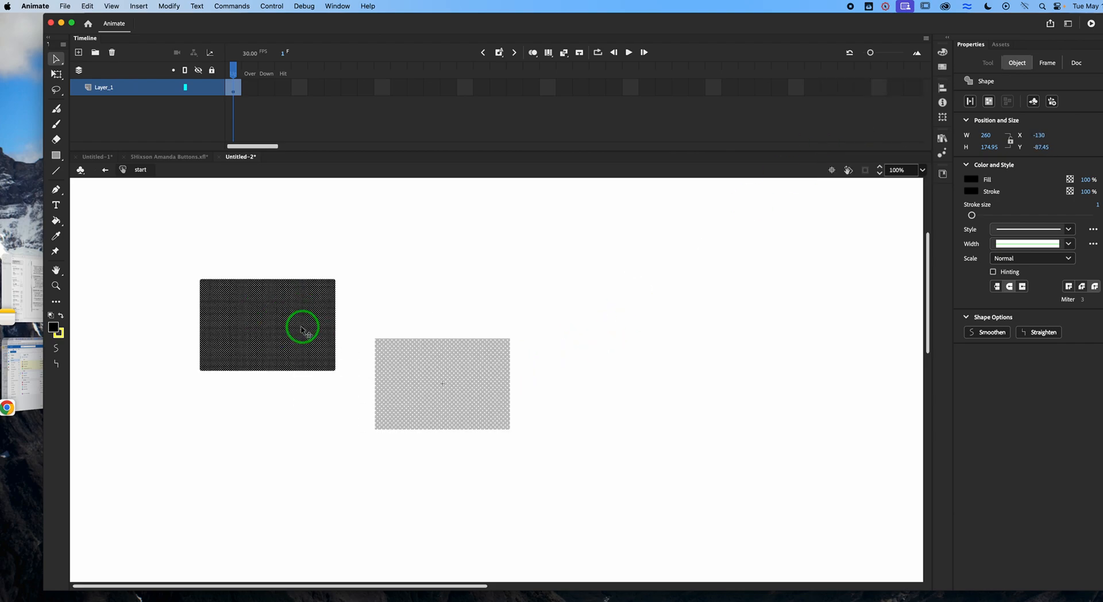
{"action": "left_click", "coordinate": [942, 88]}
{"action": "left_click", "coordinate": [854, 109]}
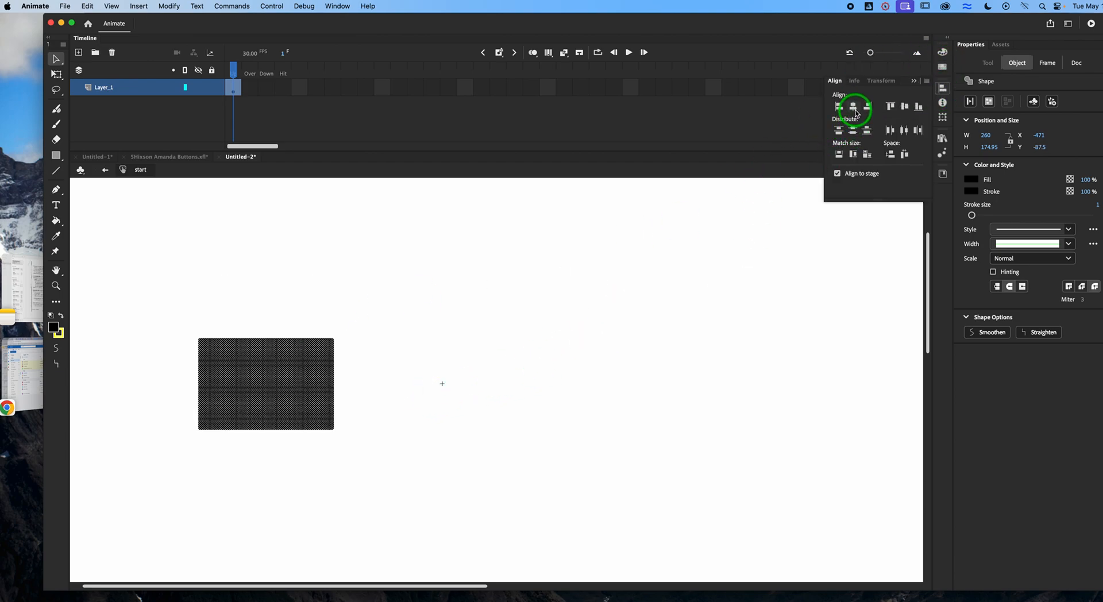
{"action": "left_click", "coordinate": [854, 108]}
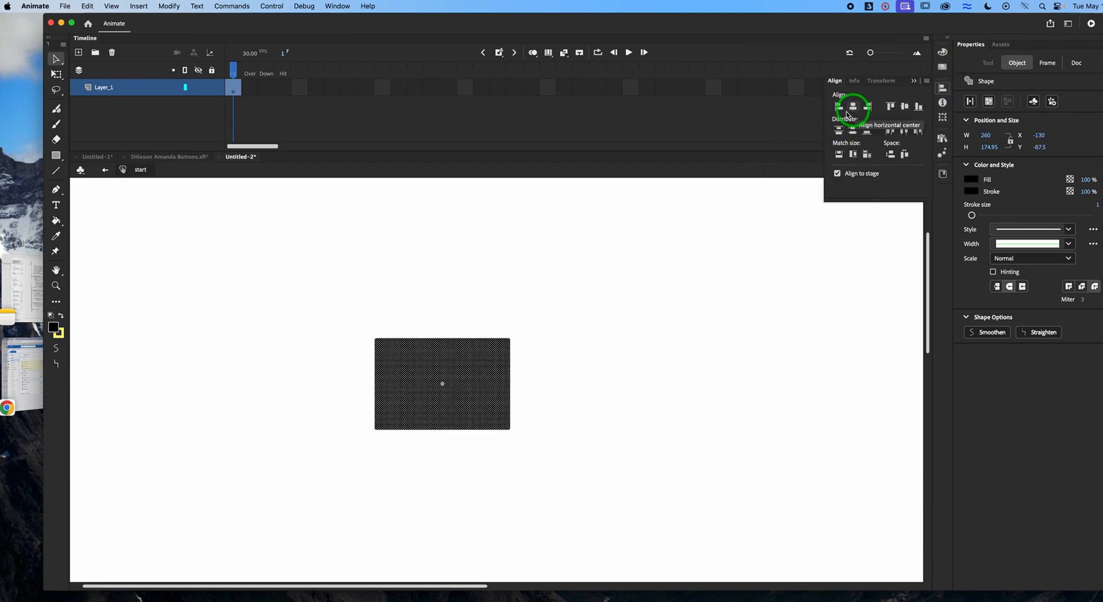
Step: Add a new layer named "text" above the rectangle's layer in the start symbol
{"action": "left_click", "coordinate": [55, 205]}
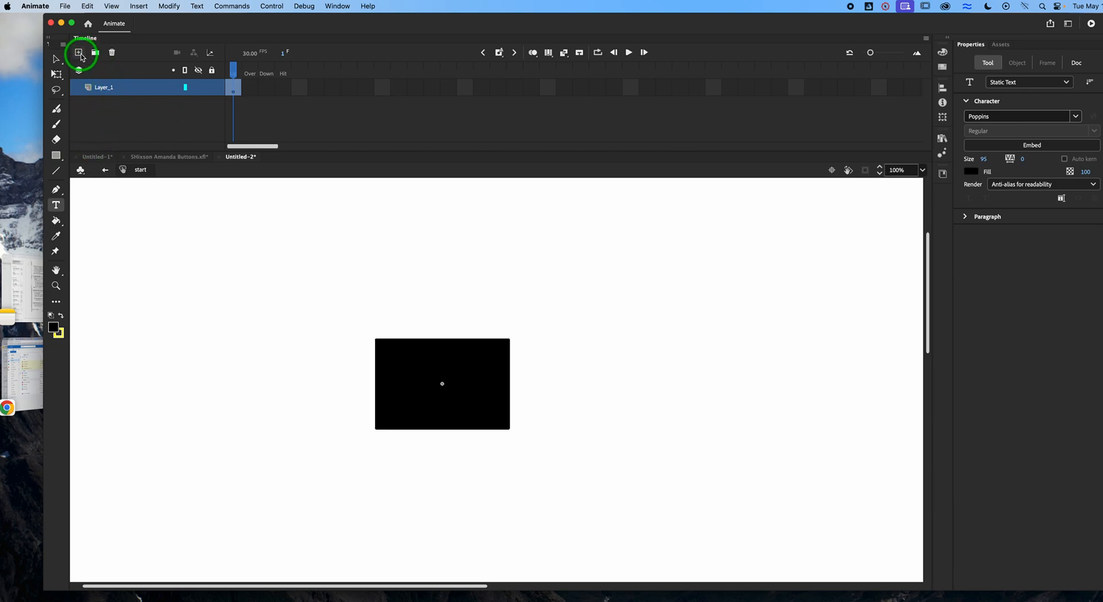
{"action": "left_click", "coordinate": [79, 53]}
{"action": "double_click", "coordinate": [99, 88]}
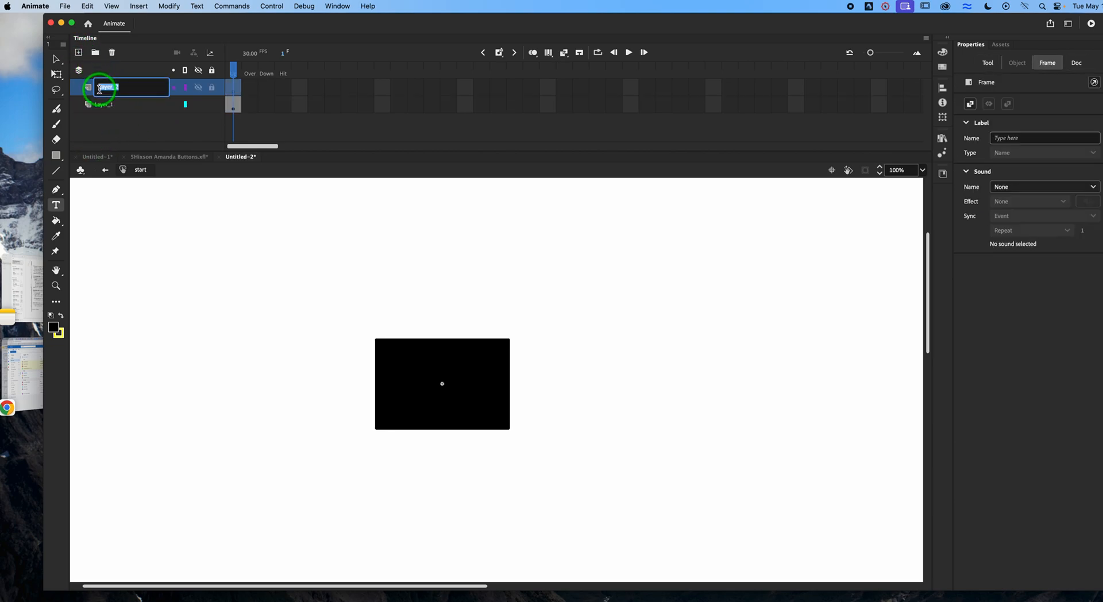
{"action": "key", "text": "Return"}
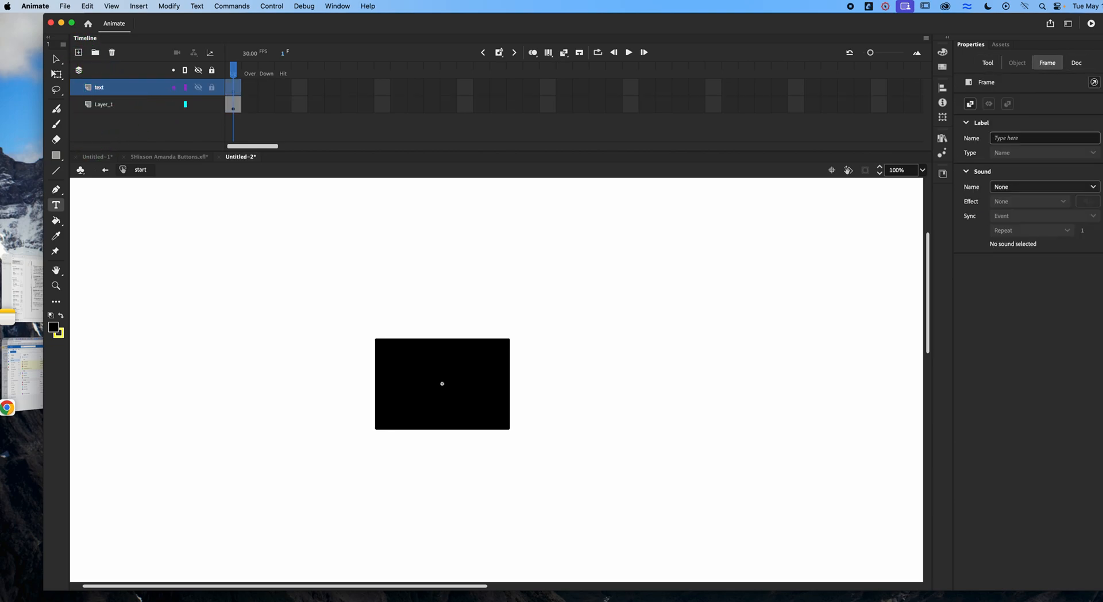
Step: Add static text reading "play" over the black rectangle
{"action": "left_click", "coordinate": [405, 389]}
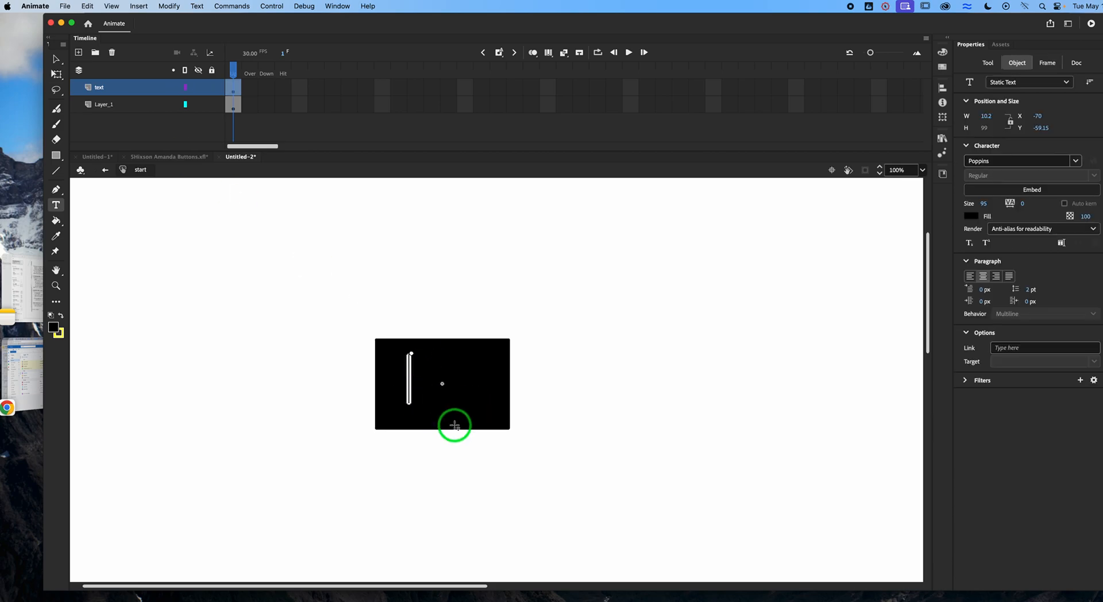
{"action": "type", "text": "PLay"}
{"action": "key", "text": "BackSpace"}
{"action": "key", "text": "BackSpace"}
{"action": "key", "text": "BackSpace"}
{"action": "key", "text": "BackSpace"}
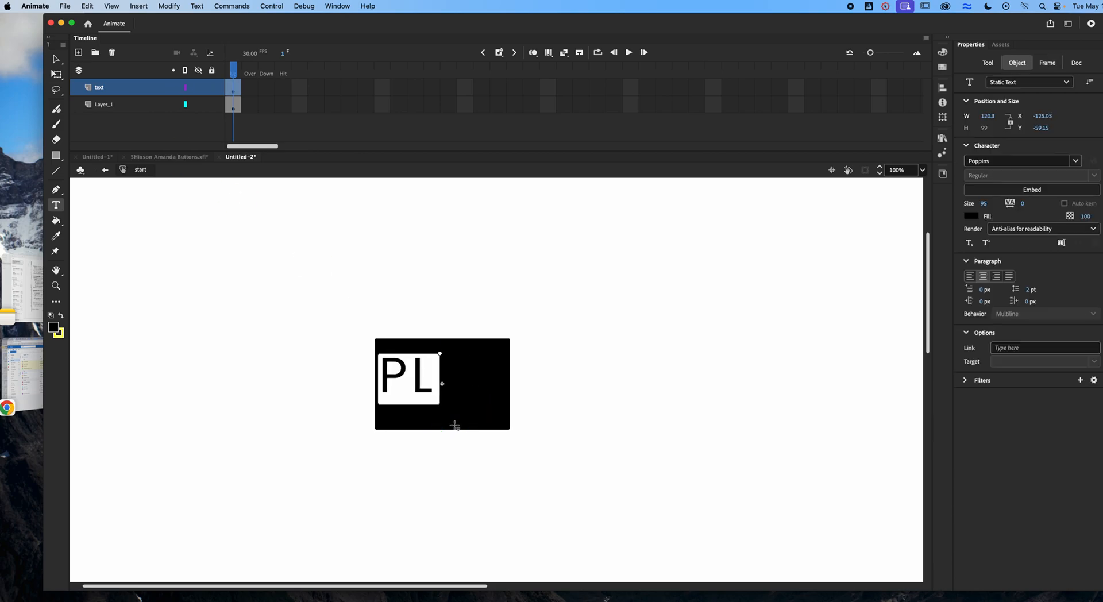
{"action": "type", "text": "play"}
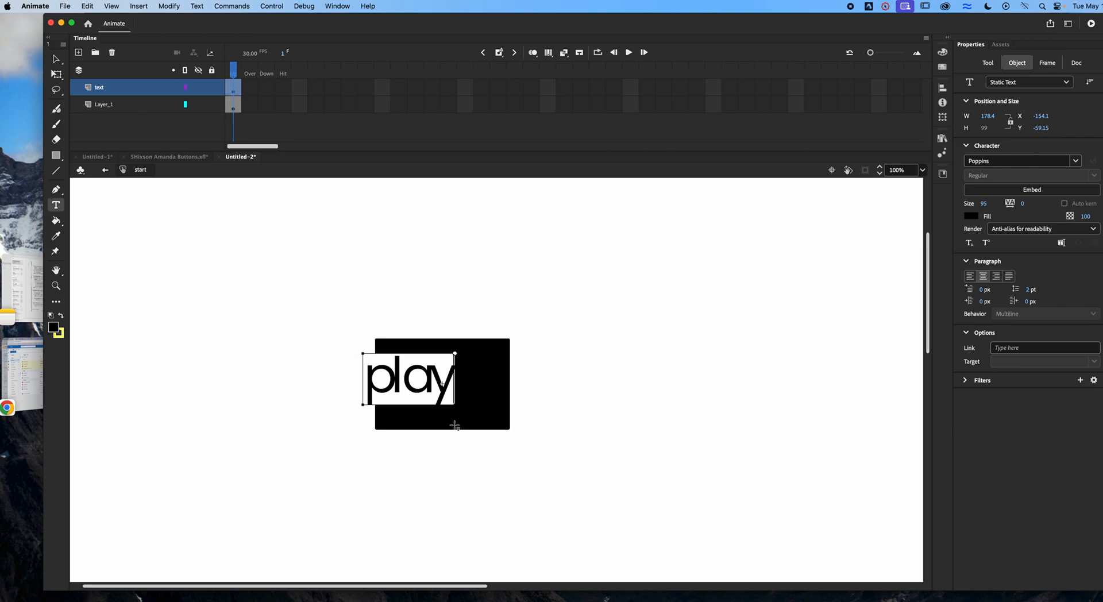
Step: Change the fill color of the "play" text to bright green
{"action": "double_click", "coordinate": [449, 384]}
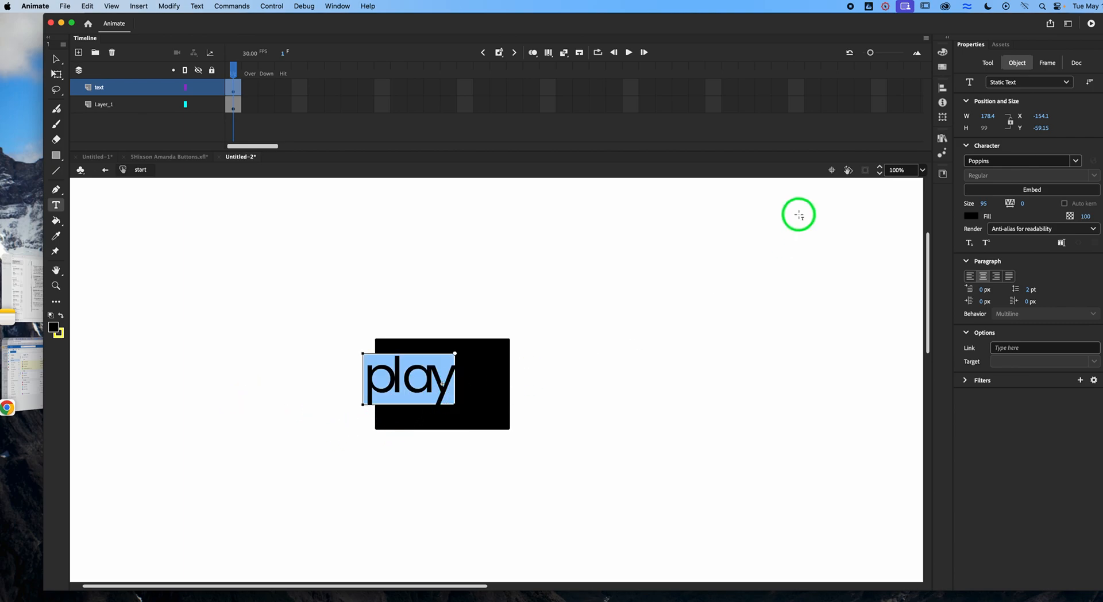
{"action": "left_click", "coordinate": [974, 219]}
{"action": "left_click", "coordinate": [940, 248]}
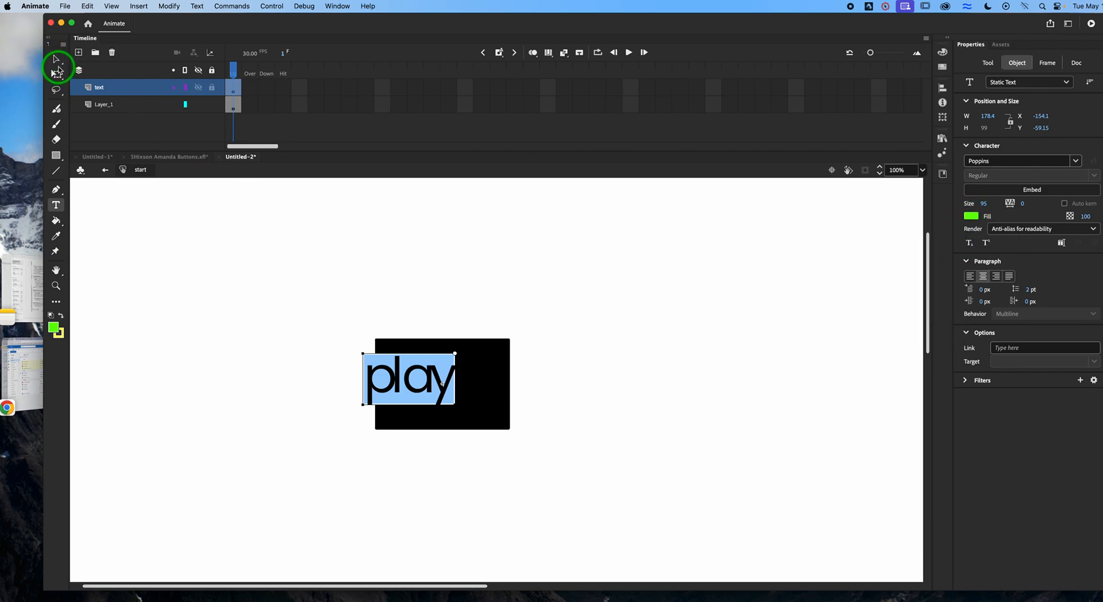
Step: Move the "play" text so it sits horizontally centered over the black rectangle
{"action": "left_click", "coordinate": [56, 59]}
{"action": "left_click", "coordinate": [406, 389]}
{"action": "left_click_drag", "start_coordinate": [400, 392], "coordinate": [434, 392]}
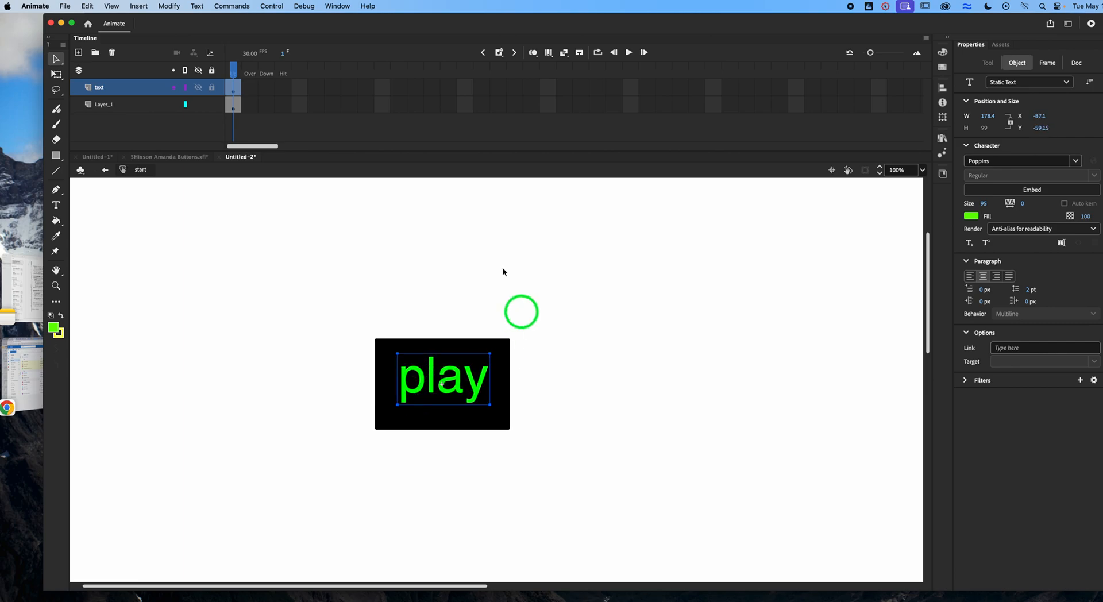
Step: Add keyframes for the Over state on both the text layer and the rectangle's layer
{"action": "left_click", "coordinate": [252, 93]}
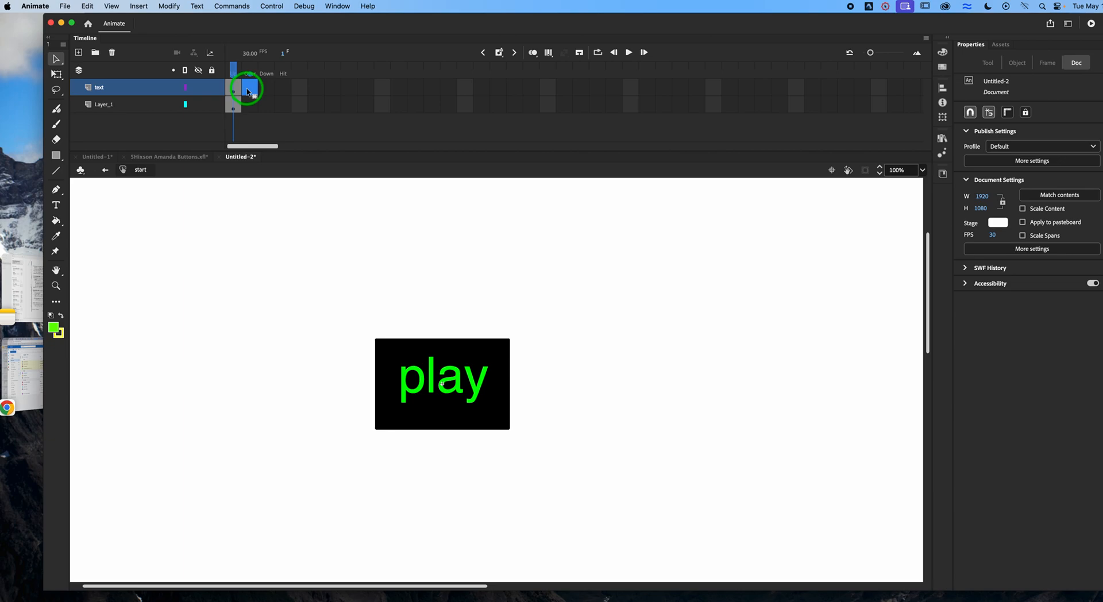
{"action": "left_click_drag", "start_coordinate": [249, 92], "coordinate": [251, 113]}
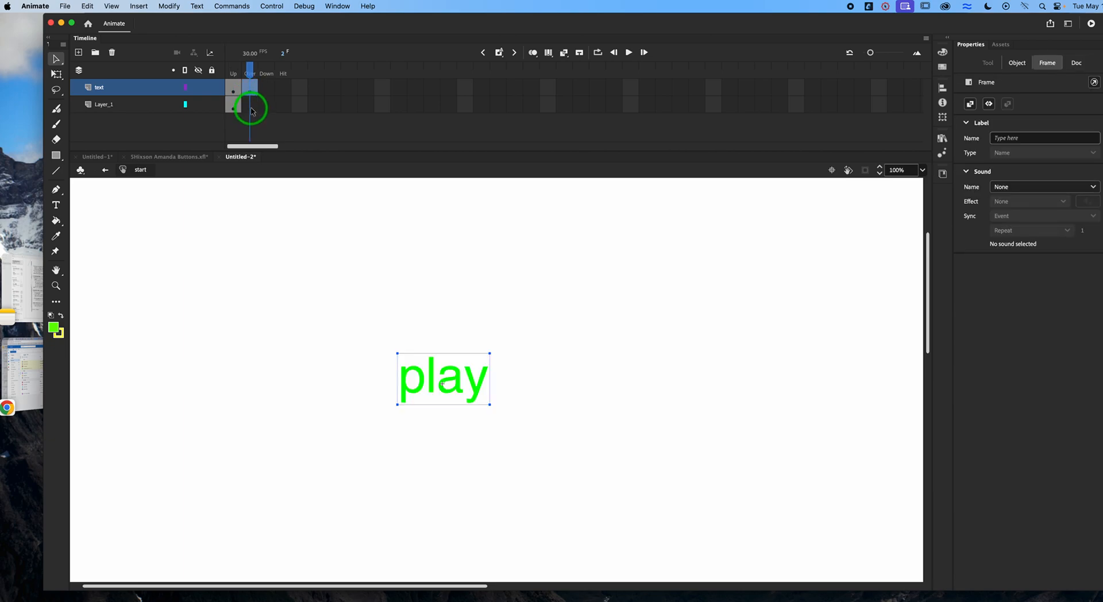
{"action": "key", "text": "F6"}
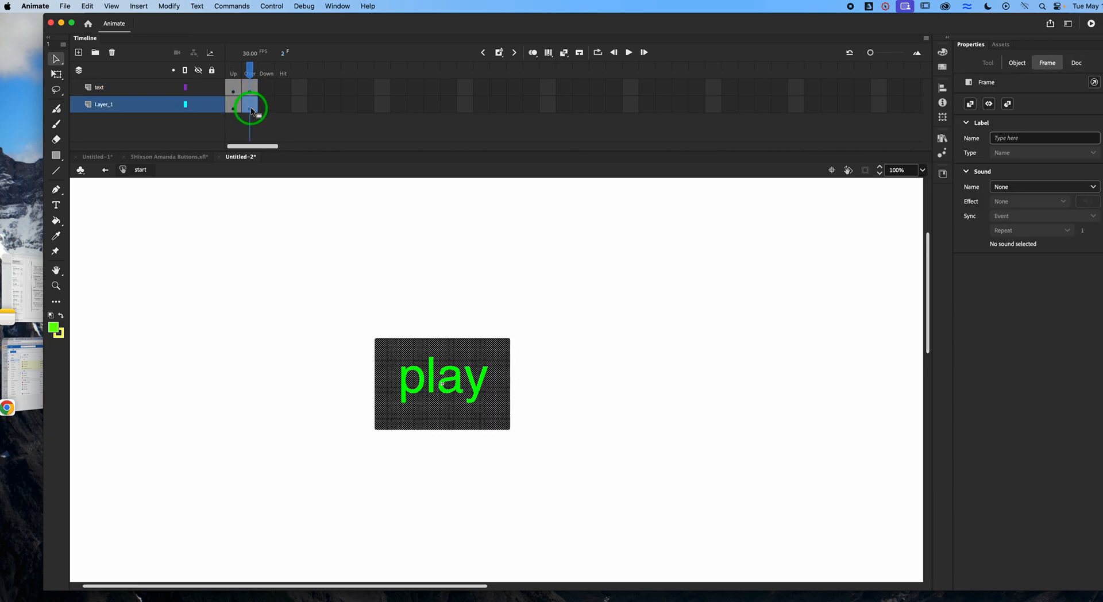
Step: Enlarge the Over-state rectangle to about 398 × 267 px around its center and fill it with bright green
{"action": "left_click", "coordinate": [60, 76]}
{"action": "left_click_drag", "start_coordinate": [374, 338], "coordinate": [339, 315]}
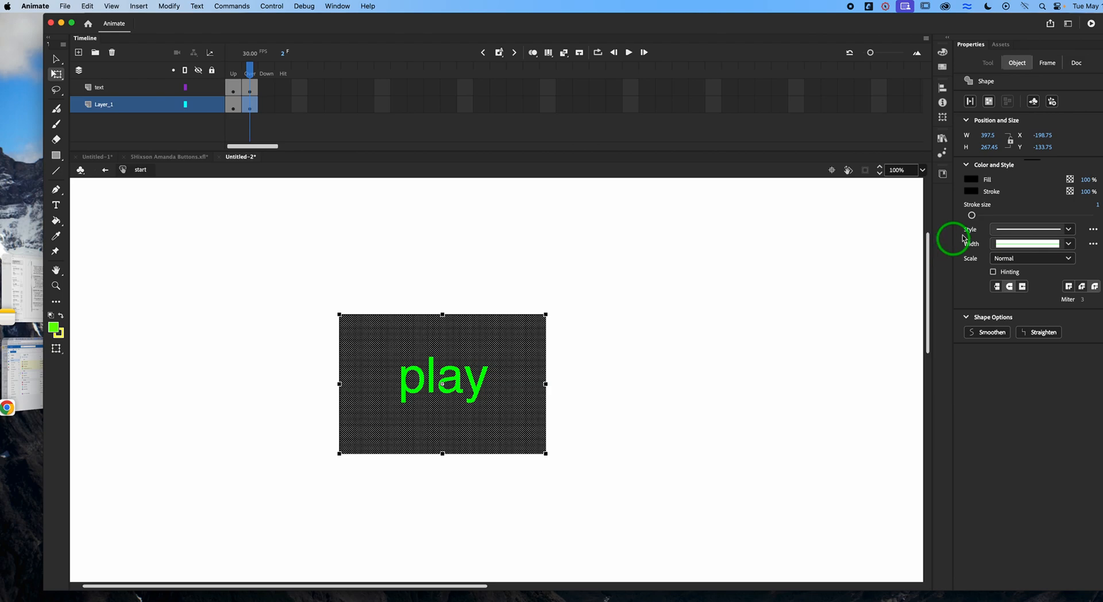
{"action": "left_click", "coordinate": [971, 181]}
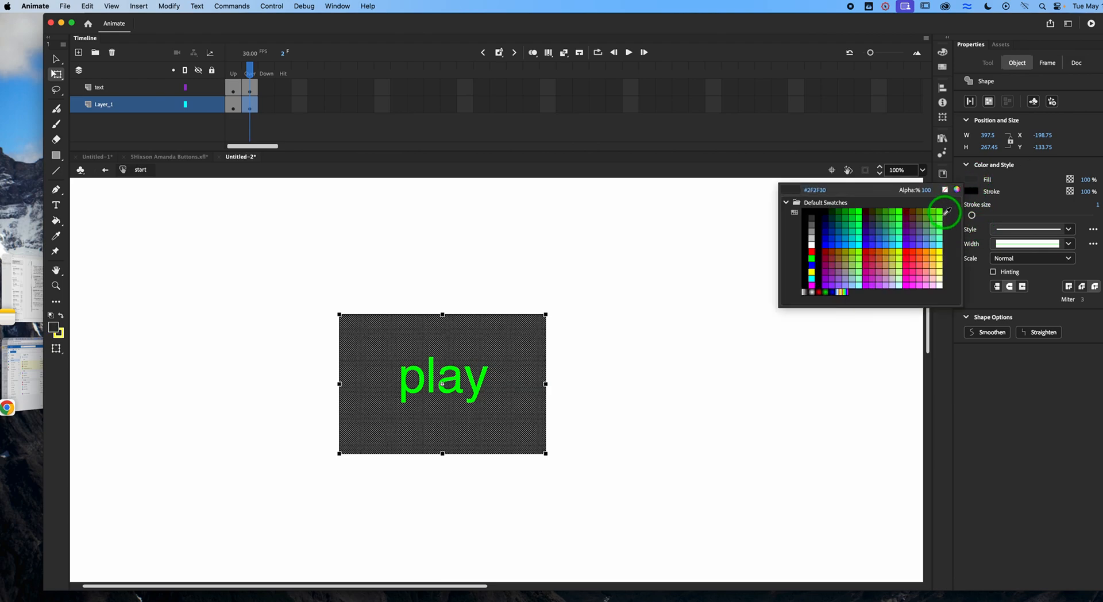
{"action": "left_click", "coordinate": [942, 215]}
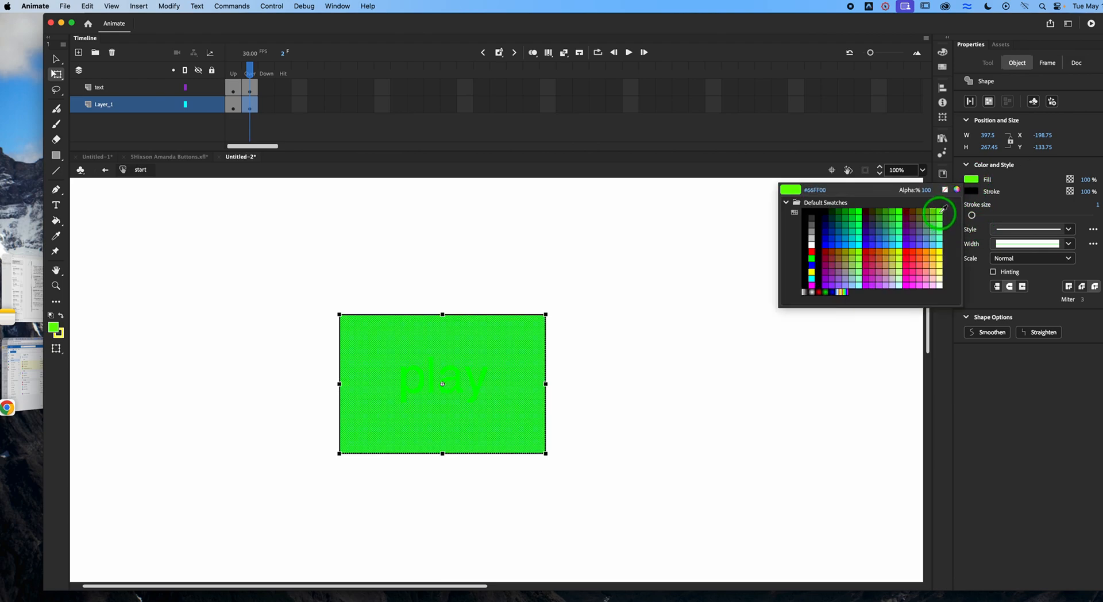
Step: Change the fill color of the Over-state "play" text to black
{"action": "left_click", "coordinate": [248, 91]}
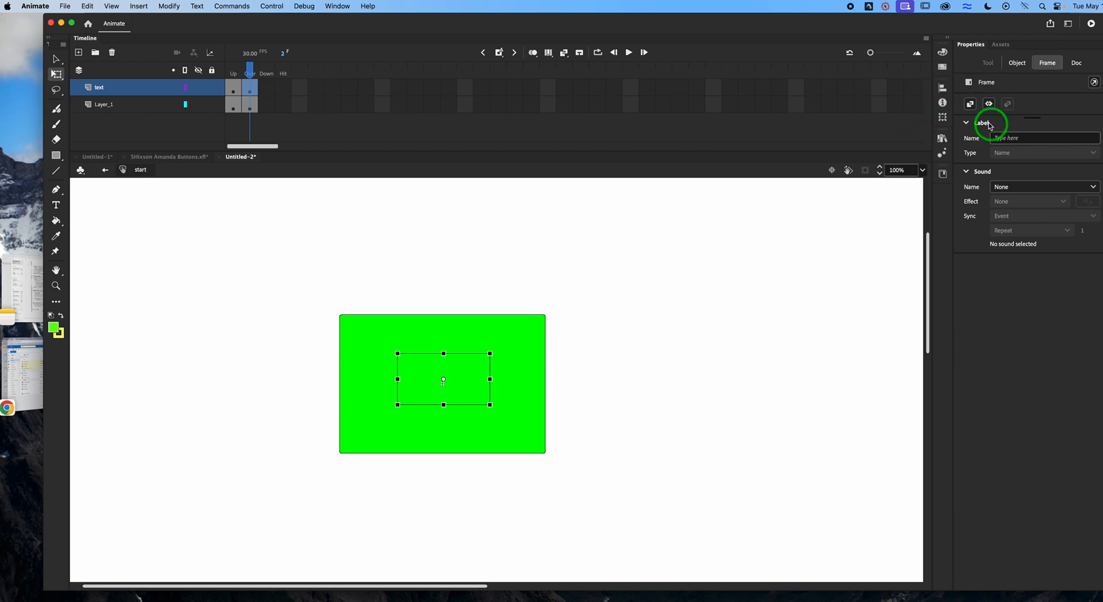
{"action": "left_click", "coordinate": [455, 394]}
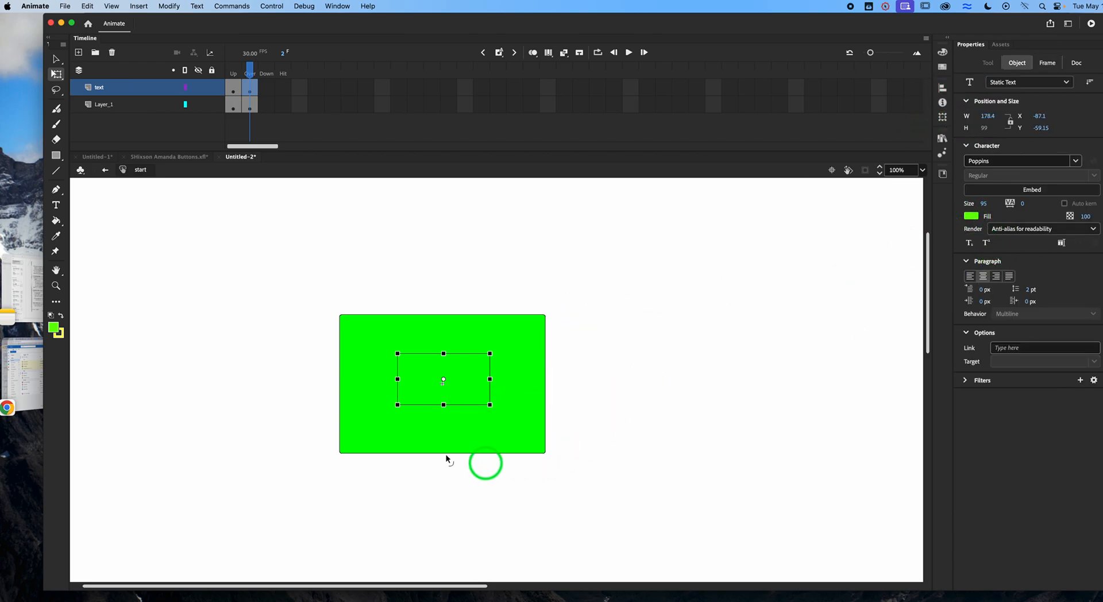
{"action": "left_click", "coordinate": [971, 217]}
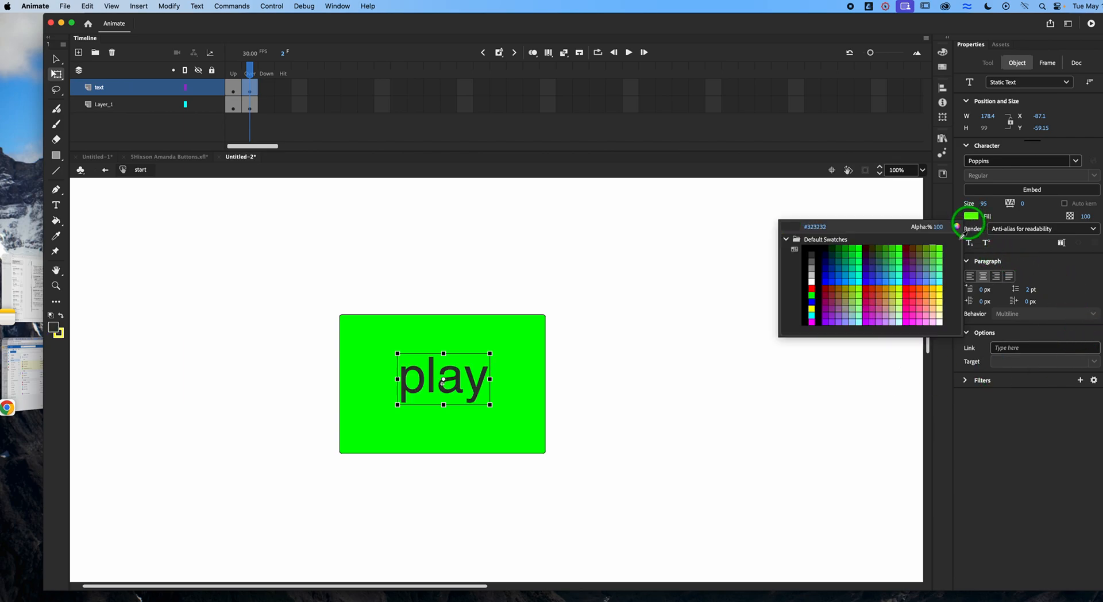
{"action": "left_click", "coordinate": [811, 247]}
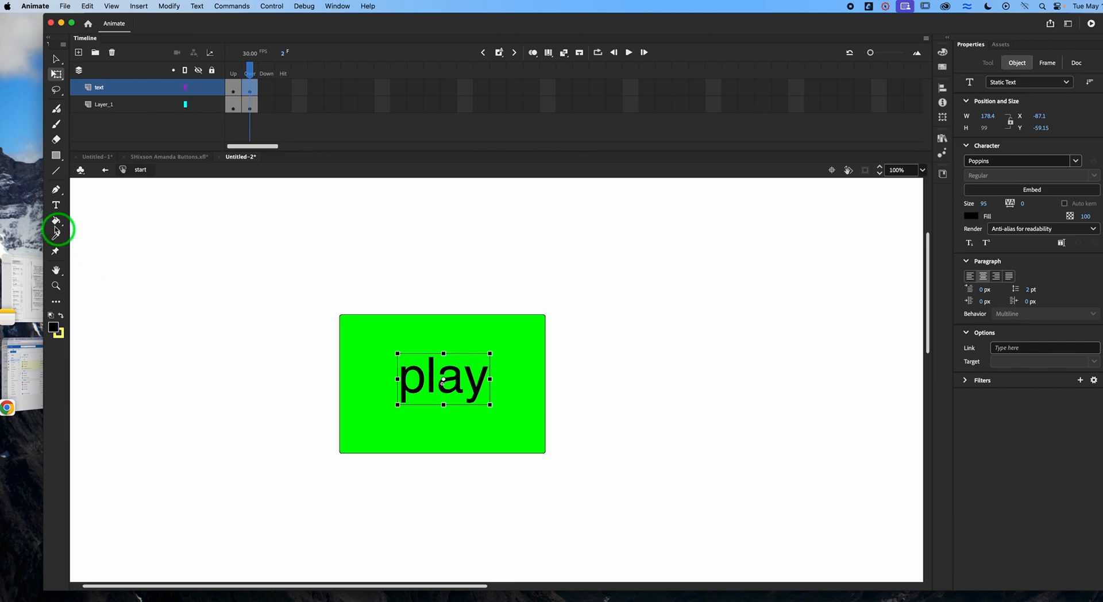
Step: Replace the Over-state text with "now!"
{"action": "left_click", "coordinate": [55, 205]}
{"action": "left_click", "coordinate": [434, 381]}
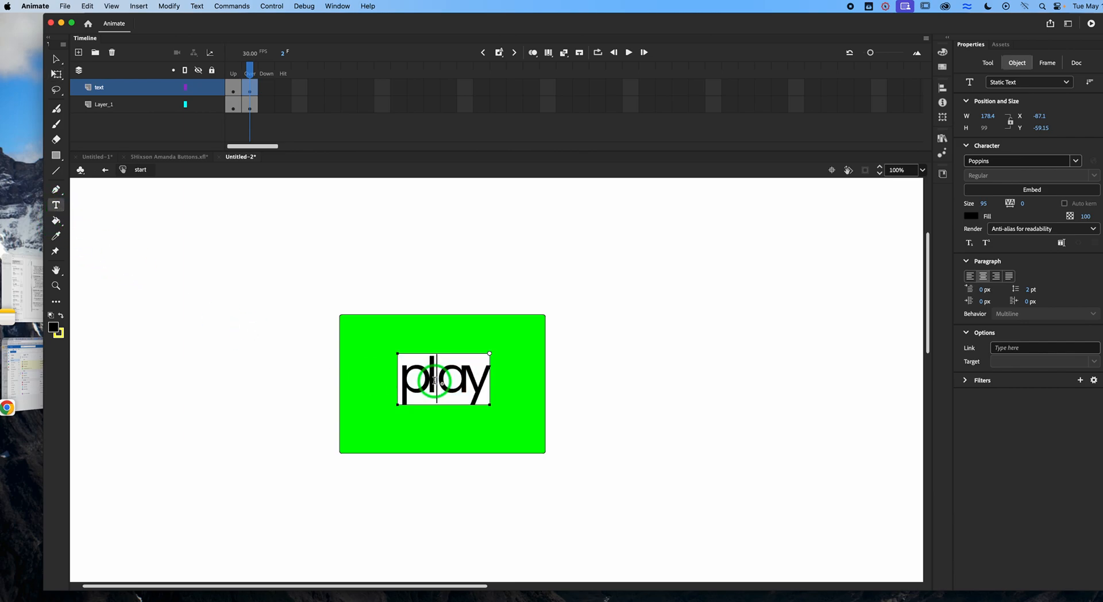
{"action": "double_click", "coordinate": [464, 388]}
{"action": "type", "text": "now!"}
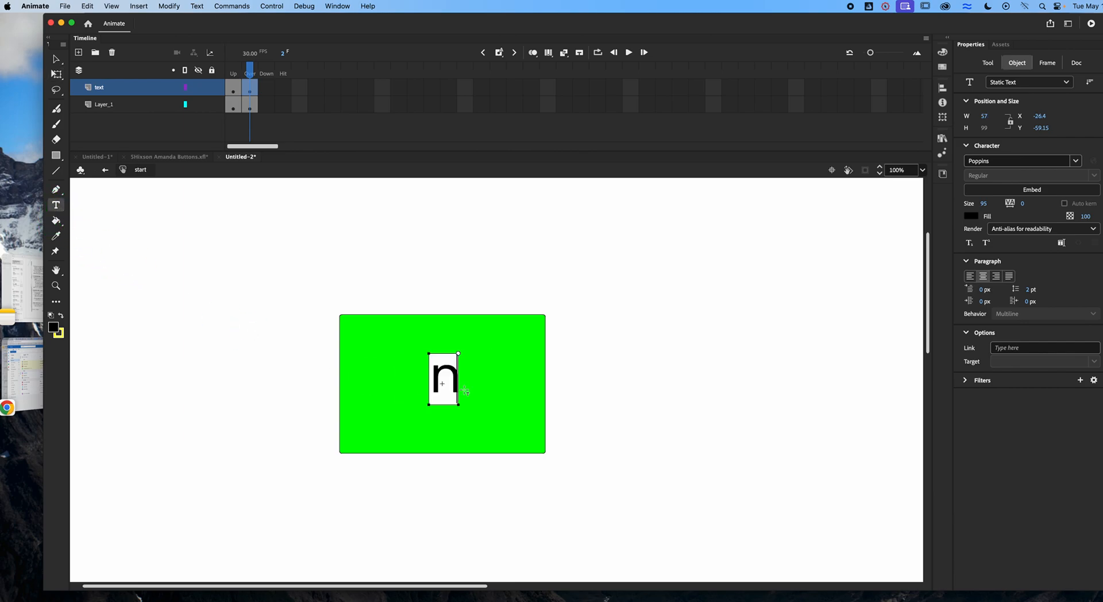
{"action": "left_click", "coordinate": [328, 275]}
{"action": "left_click", "coordinate": [234, 110]}
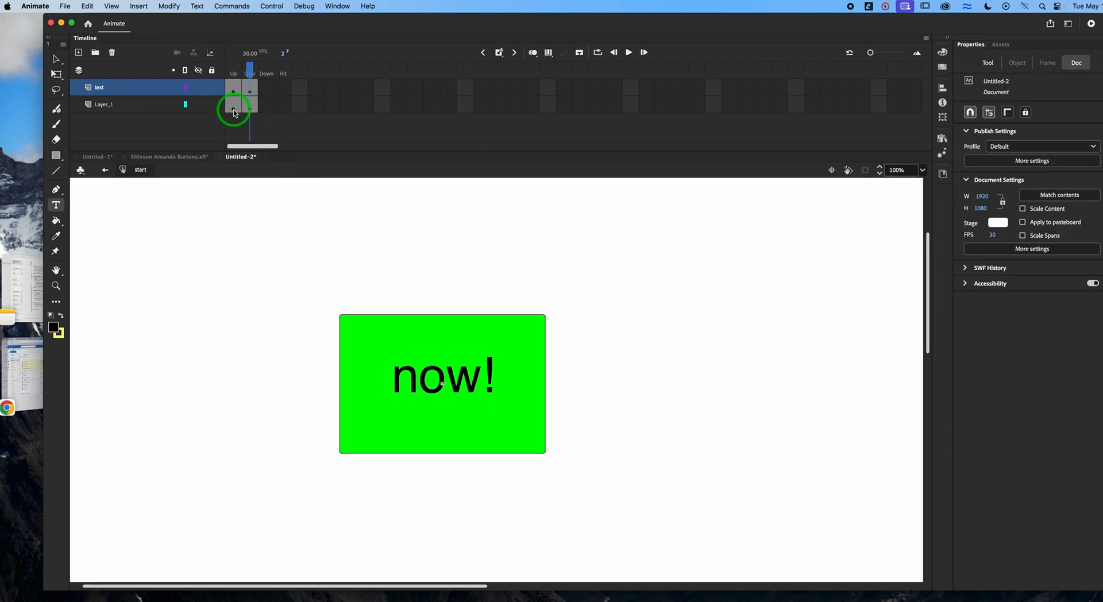
{"action": "left_click", "coordinate": [254, 108]}
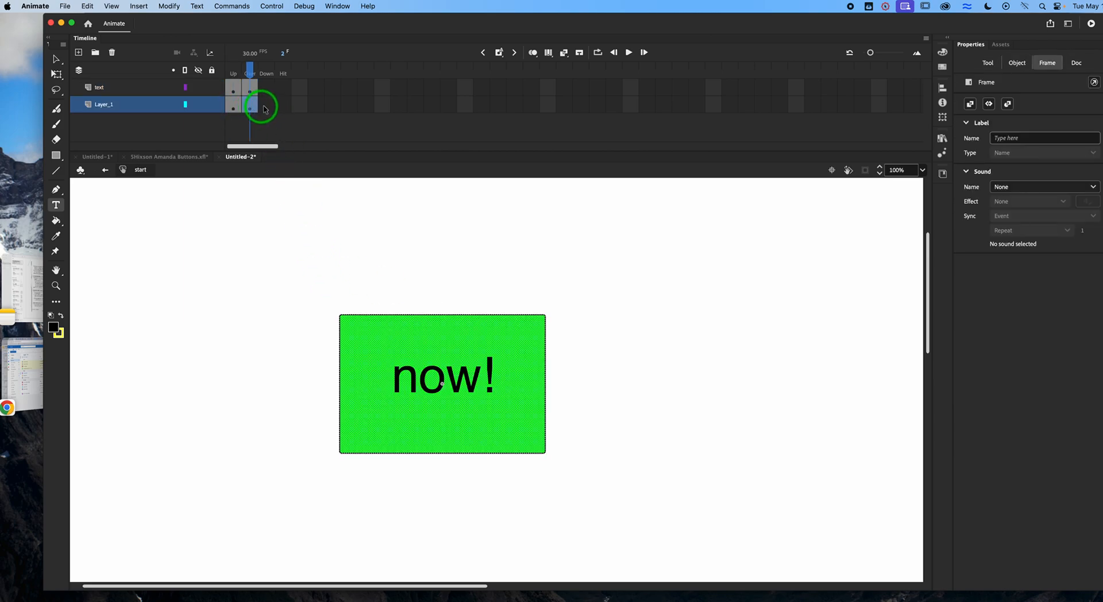
{"action": "left_click", "coordinate": [265, 108]}
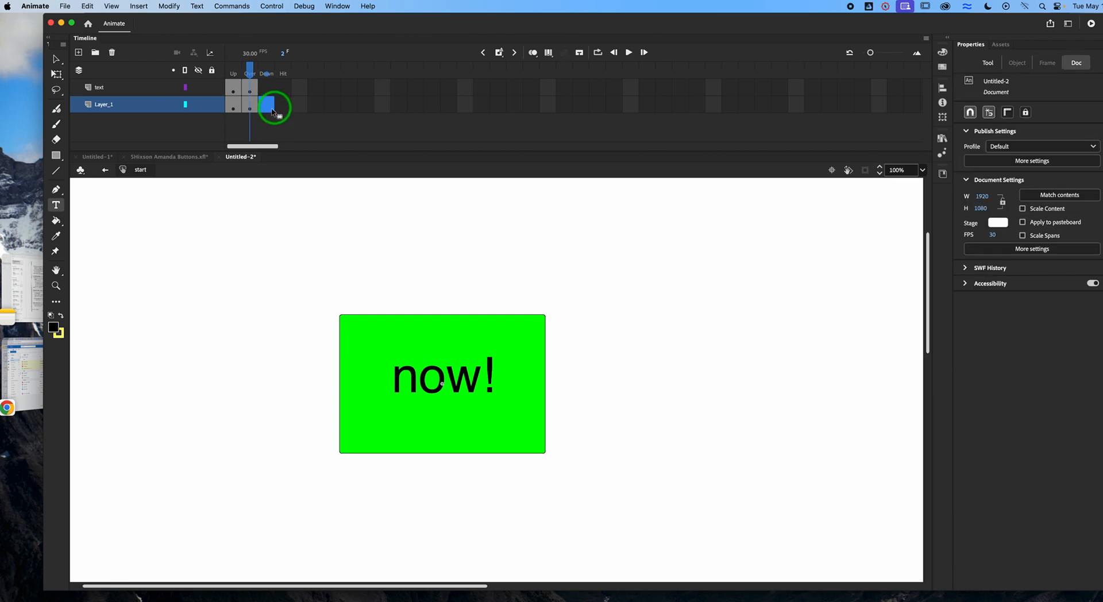
{"action": "left_click", "coordinate": [235, 107]}
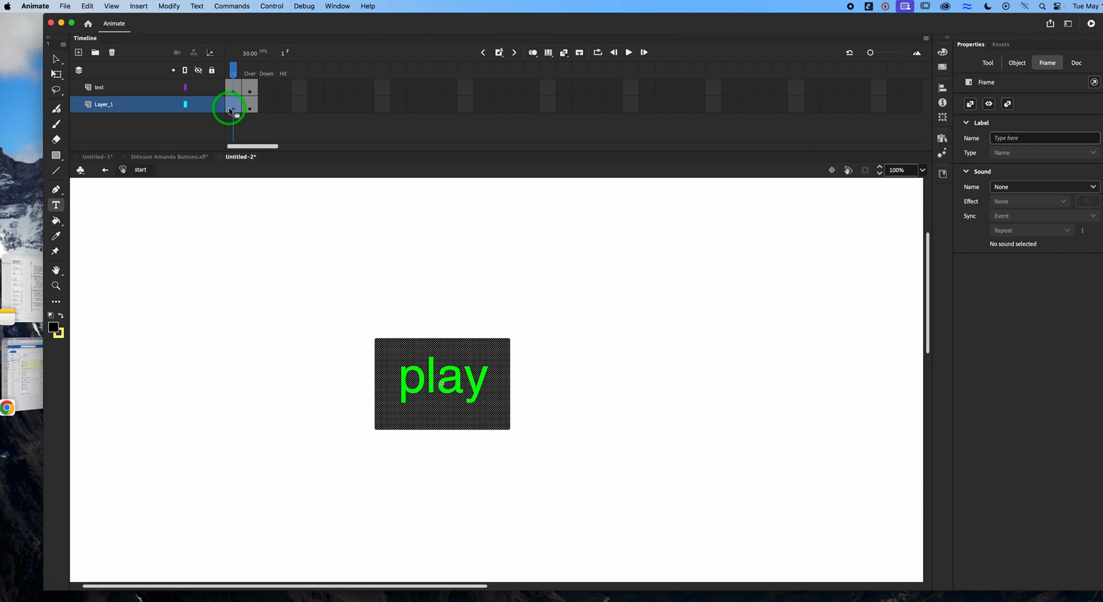
{"action": "left_click", "coordinate": [255, 110]}
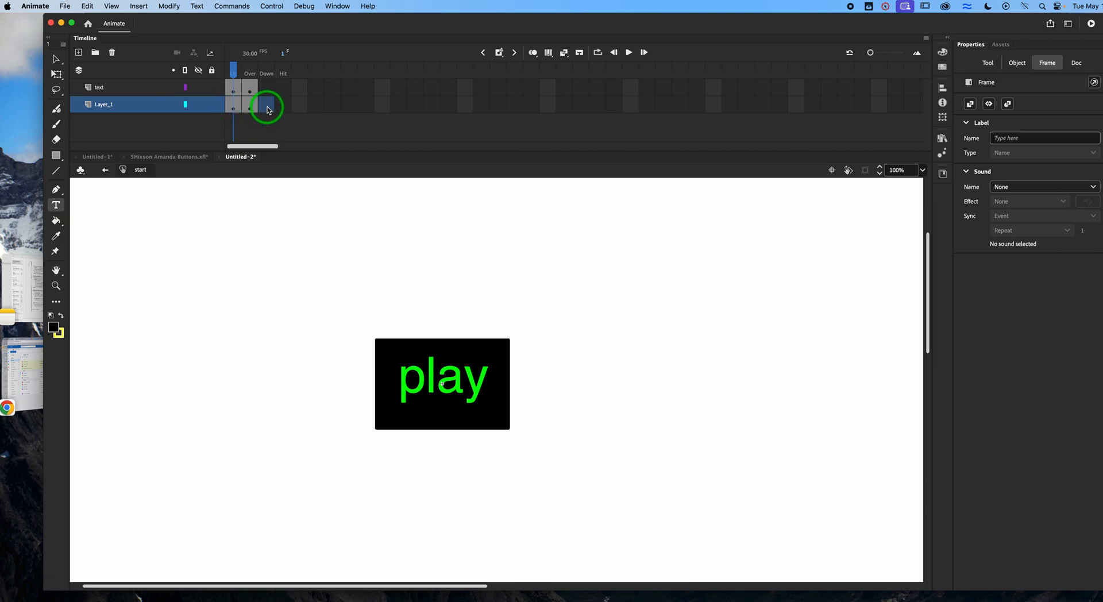
{"action": "left_click", "coordinate": [233, 109]}
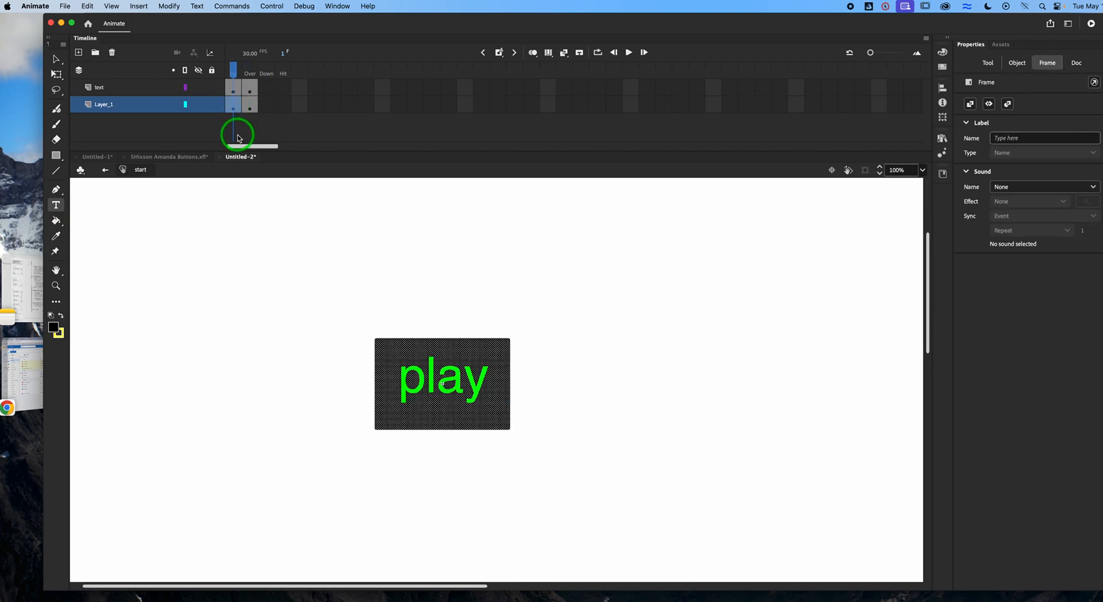
{"action": "left_click", "coordinate": [249, 128]}
Step: Duplicate the Up-state keyframes of the rectangle and text layers into the Down state
{"action": "left_click", "coordinate": [233, 109]}
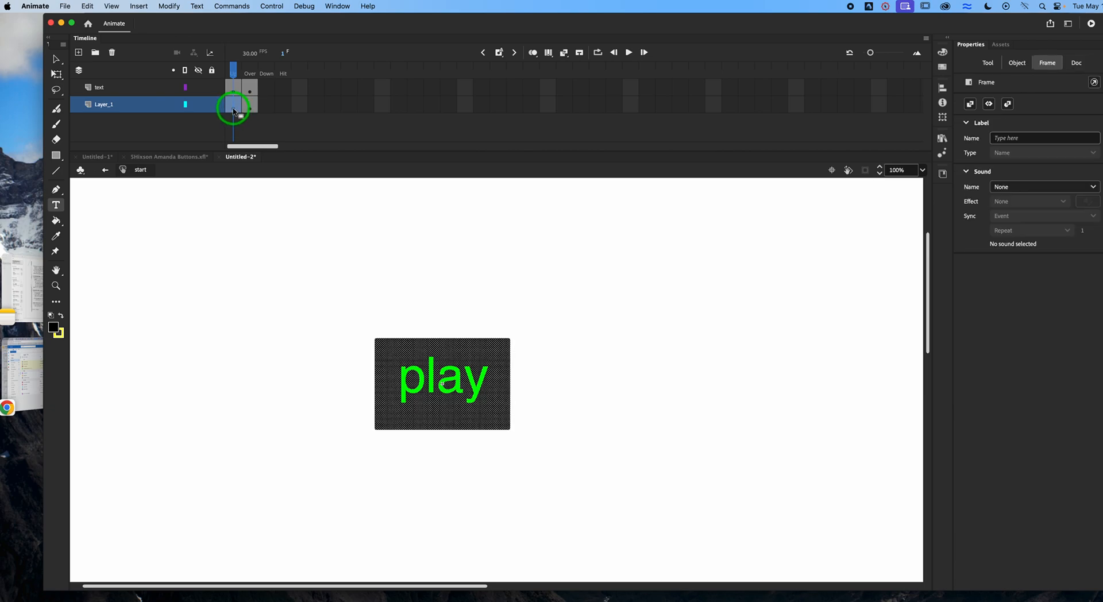
{"action": "left_click", "coordinate": [267, 104]}
{"action": "key", "text": "F6"}
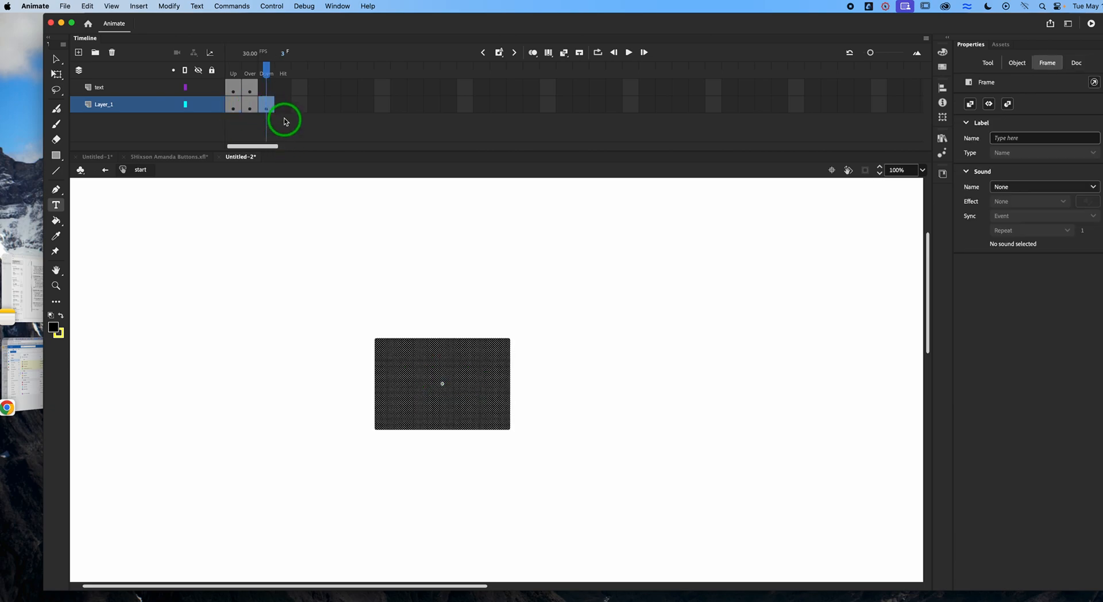
{"action": "left_click", "coordinate": [235, 91]}
{"action": "left_click", "coordinate": [262, 92]}
{"action": "key", "text": "F6"}
{"action": "left_click", "coordinate": [265, 110]}
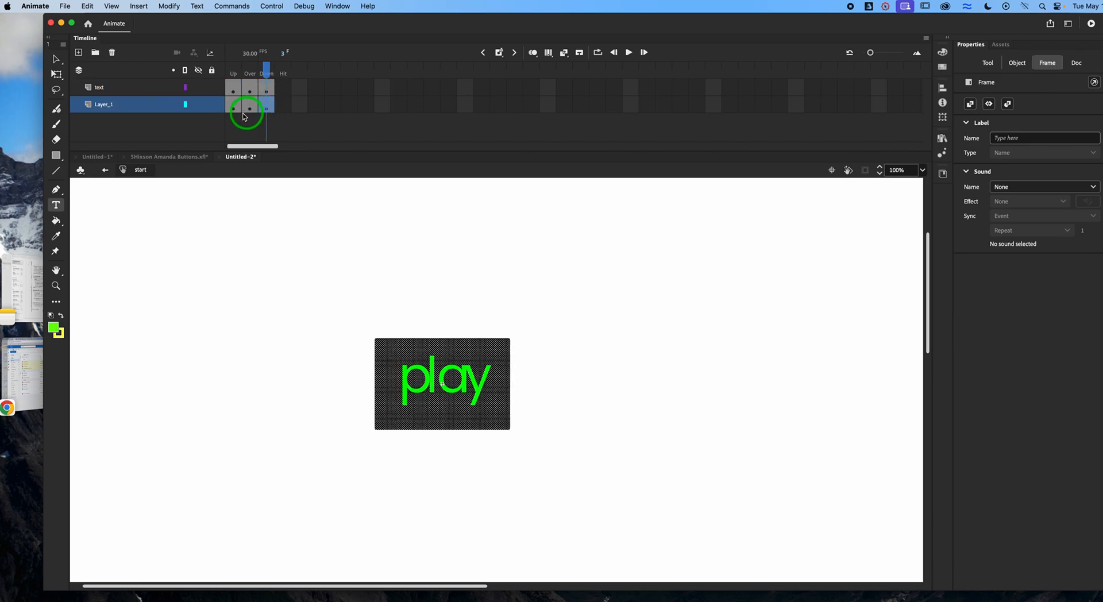
Step: Replace the Down-state text with "and go!" in lowercase
{"action": "left_click", "coordinate": [252, 109]}
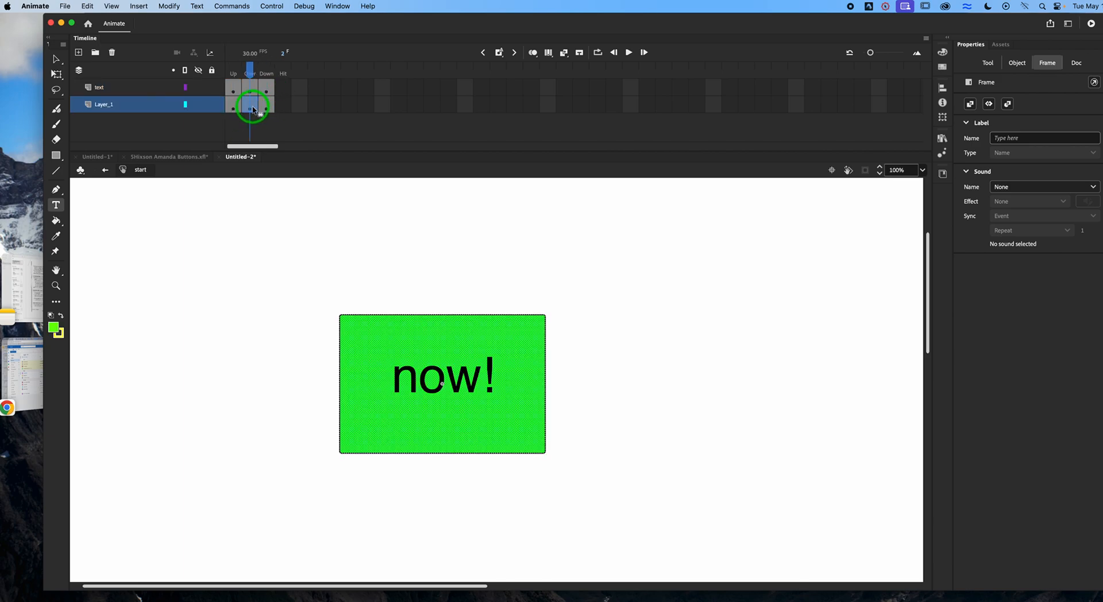
{"action": "left_click", "coordinate": [266, 109]}
{"action": "left_click", "coordinate": [448, 382]}
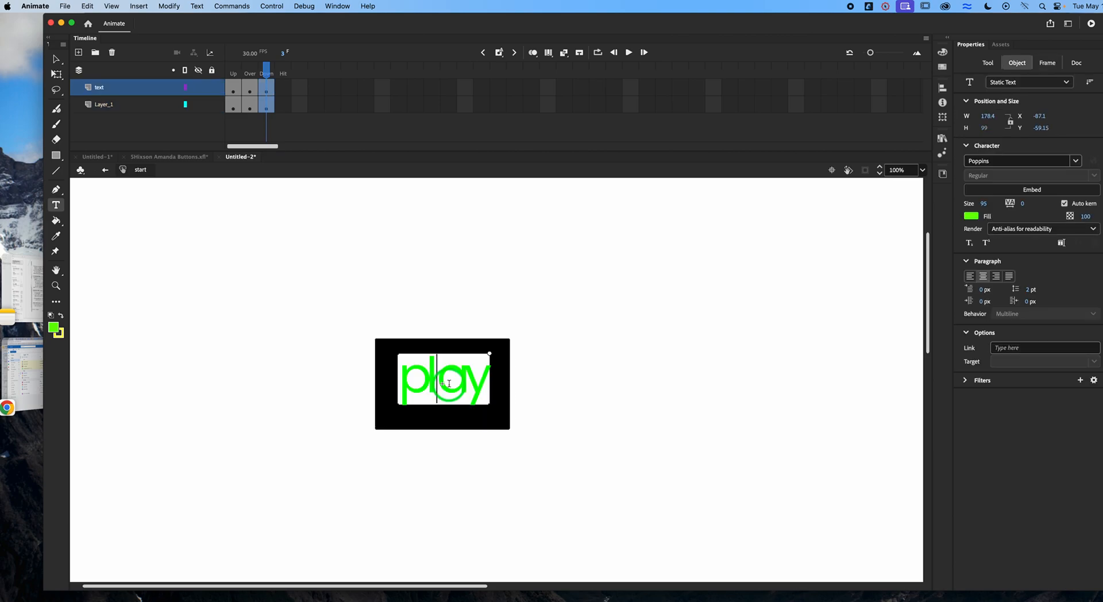
{"action": "double_click", "coordinate": [461, 384]}
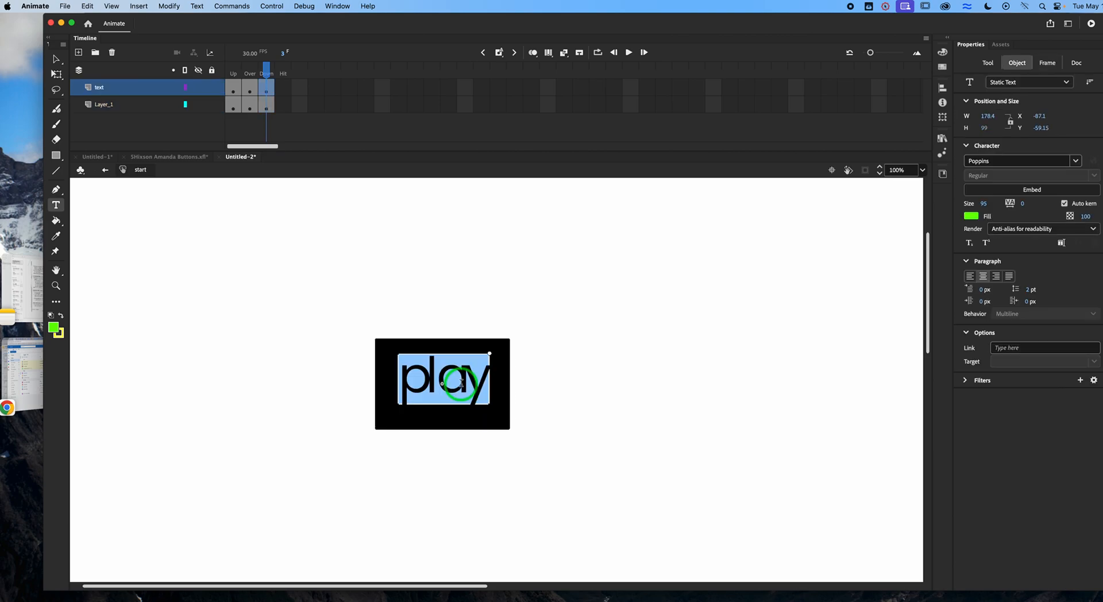
{"action": "type", "text": "And go!"}
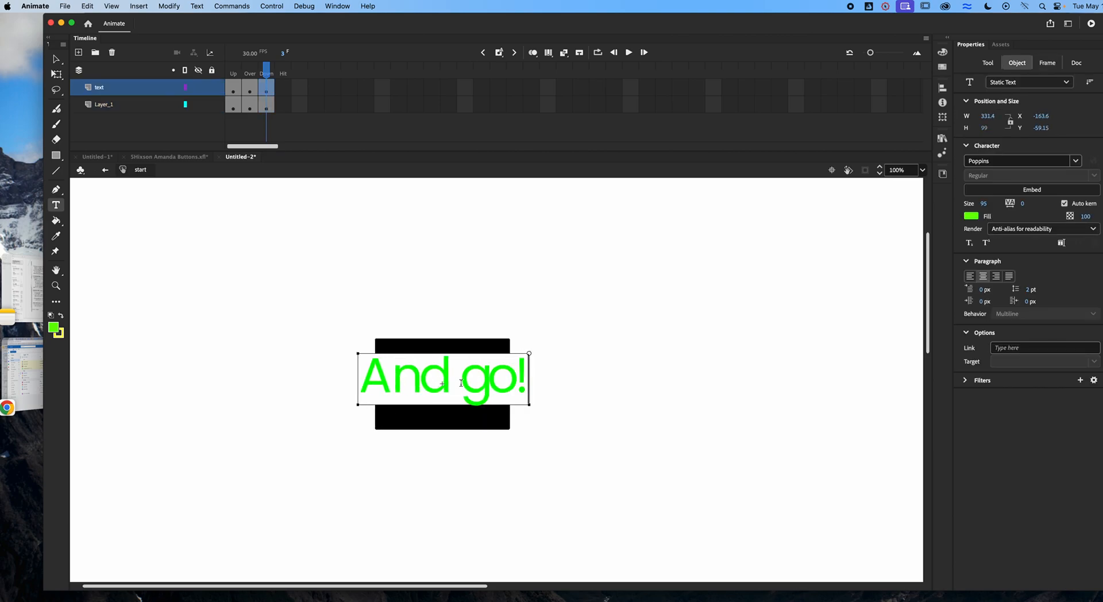
{"action": "left_click_drag", "start_coordinate": [392, 382], "coordinate": [362, 388]}
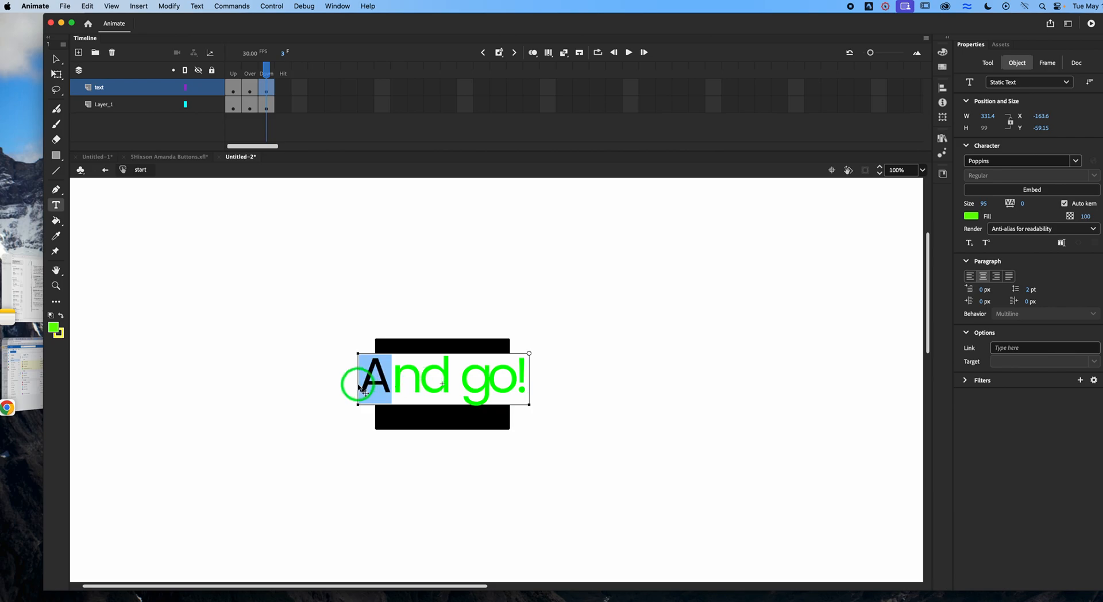
{"action": "type", "text": "a"}
{"action": "left_click", "coordinate": [323, 337]}
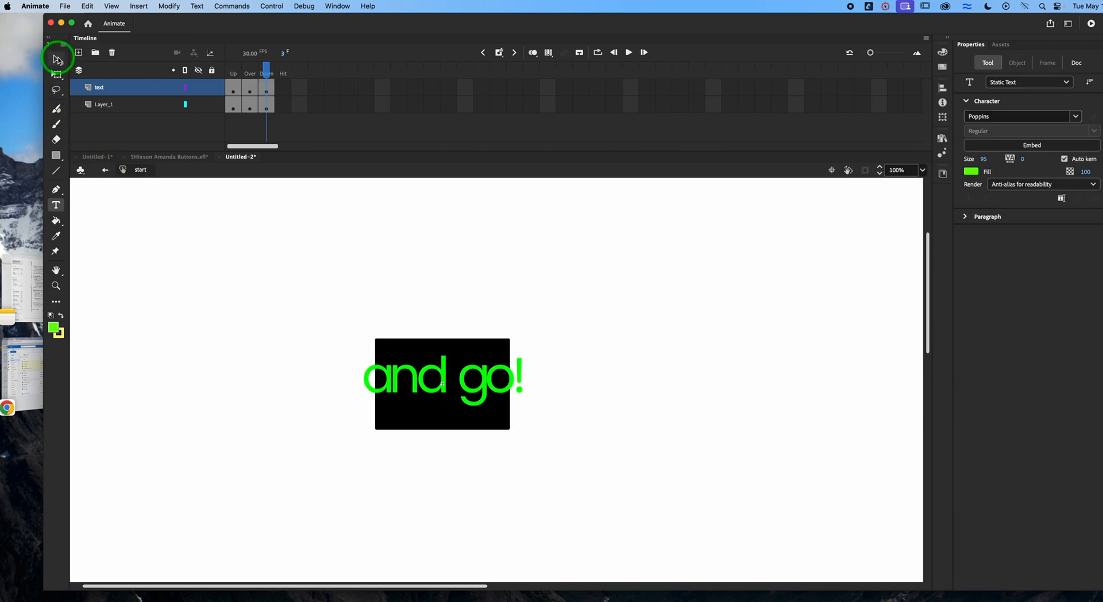
Step: Shrink the Down-state black rectangle around its center to about two thirds of its size
{"action": "left_click", "coordinate": [56, 59]}
{"action": "left_click", "coordinate": [266, 104]}
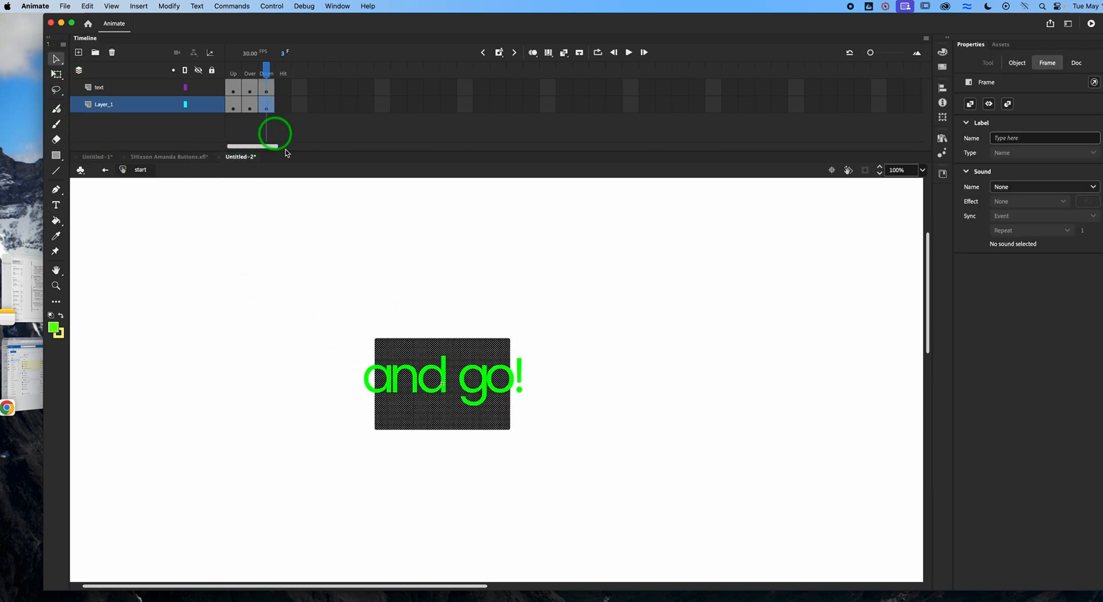
{"action": "left_click", "coordinate": [56, 75]}
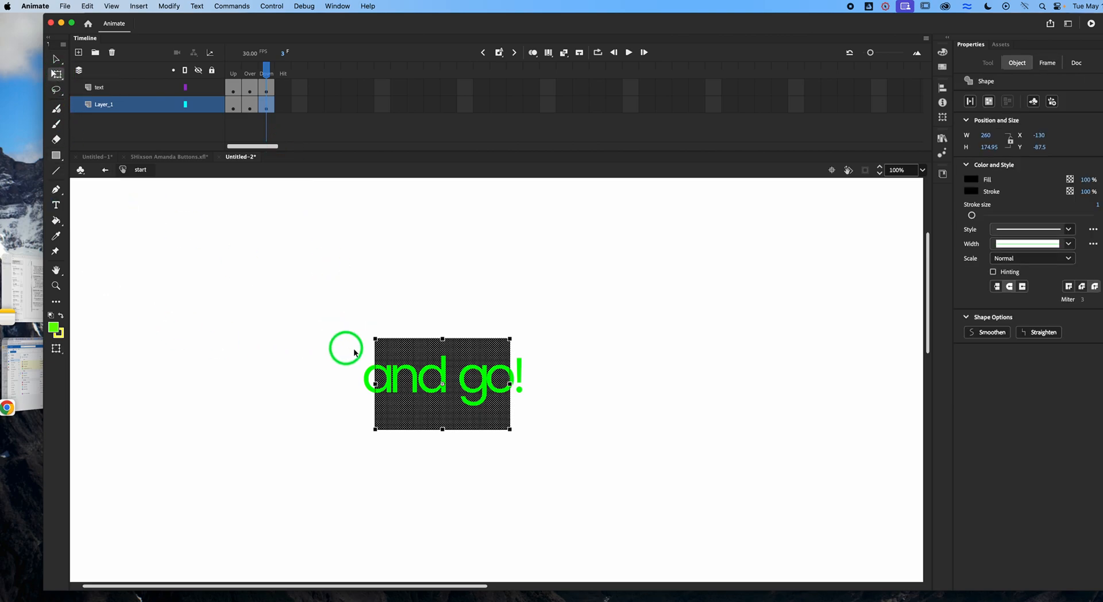
{"action": "left_click_drag", "start_coordinate": [375, 339], "coordinate": [397, 354]}
{"action": "left_click", "coordinate": [336, 320]}
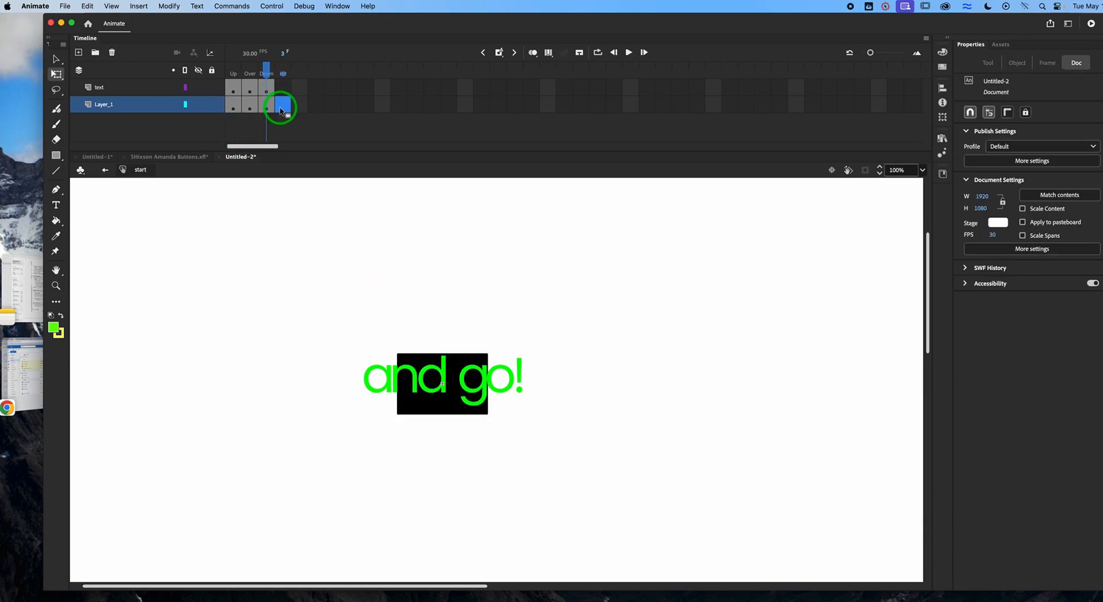
Step: Duplicate the rectangle's Up-state keyframe into the Hit state and select the copied rectangle's fill
{"action": "left_click", "coordinate": [233, 109]}
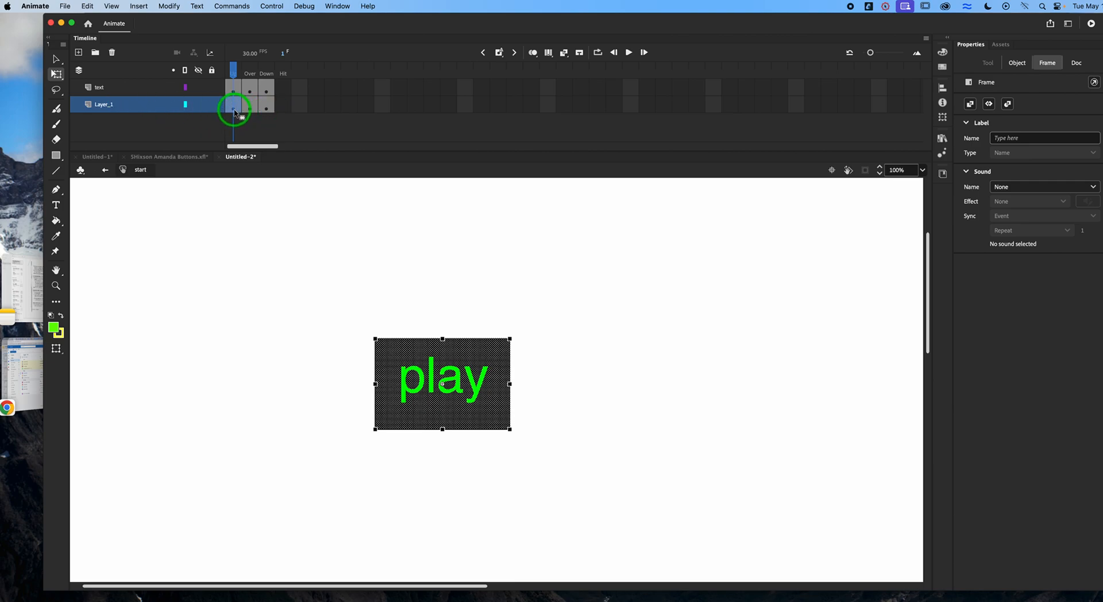
{"action": "left_click_drag", "start_coordinate": [232, 111], "coordinate": [280, 112]}
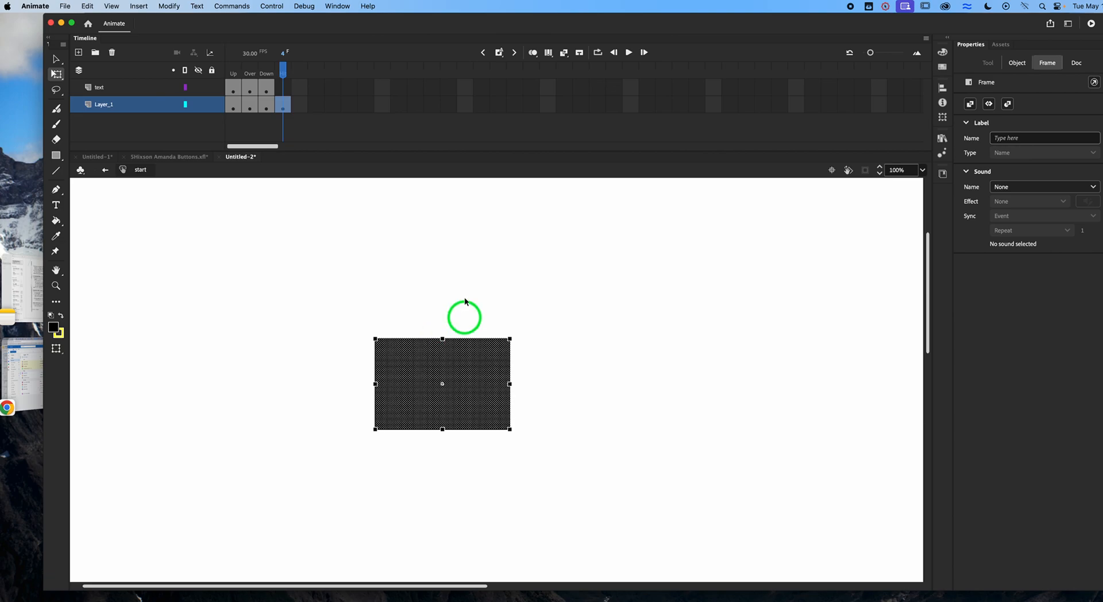
{"action": "left_click", "coordinate": [284, 87]}
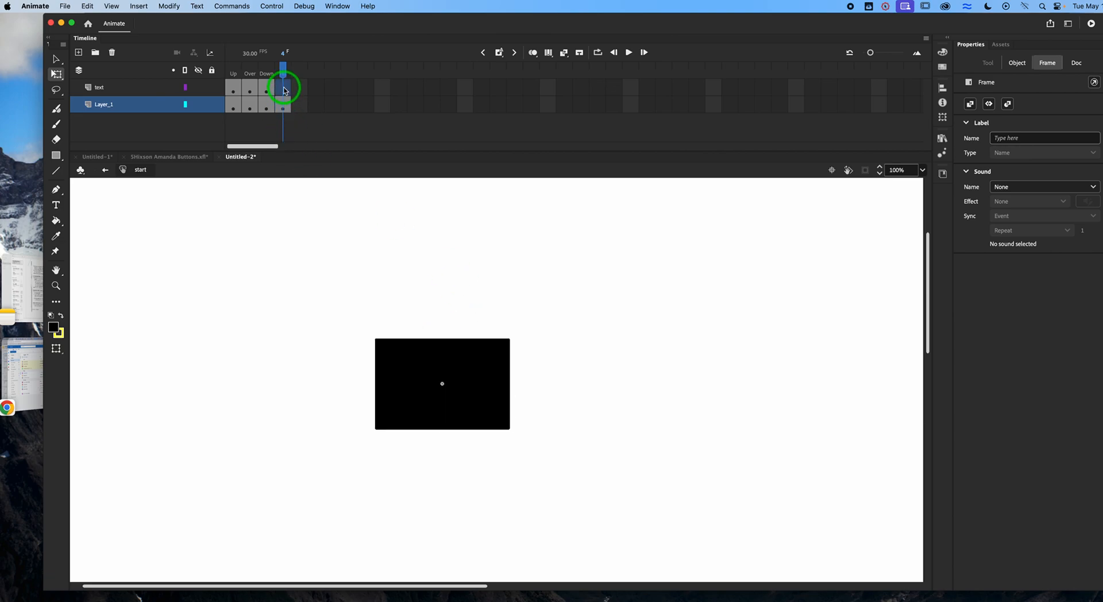
{"action": "left_click", "coordinate": [402, 381]}
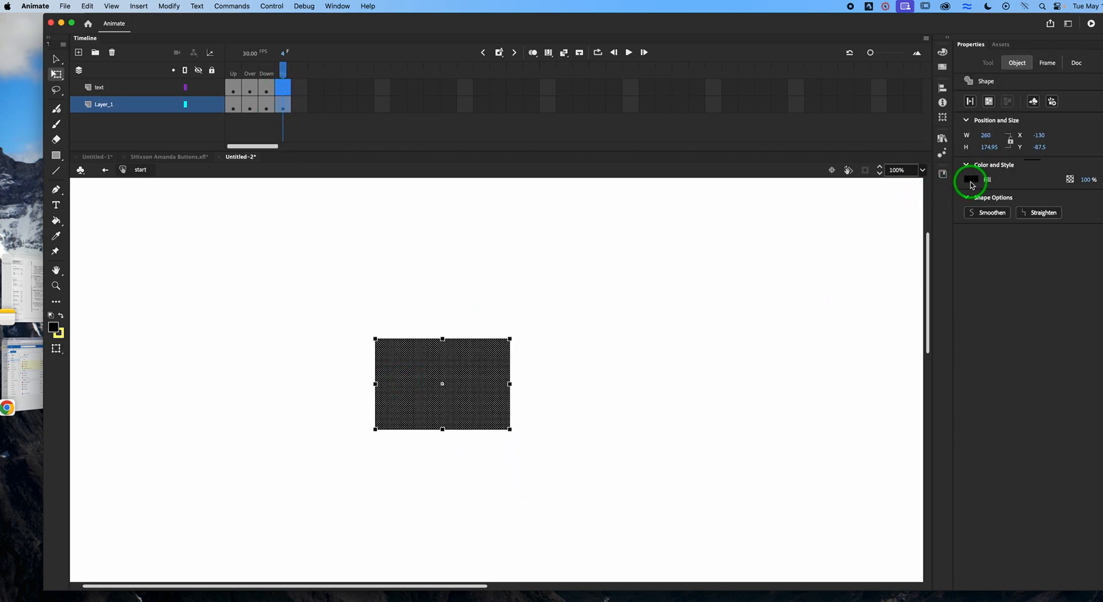
Step: Recolor the Hit-state rectangle's fill to bright pinkish red and return to Scene 1
{"action": "left_click", "coordinate": [971, 180]}
{"action": "left_click", "coordinate": [907, 253]}
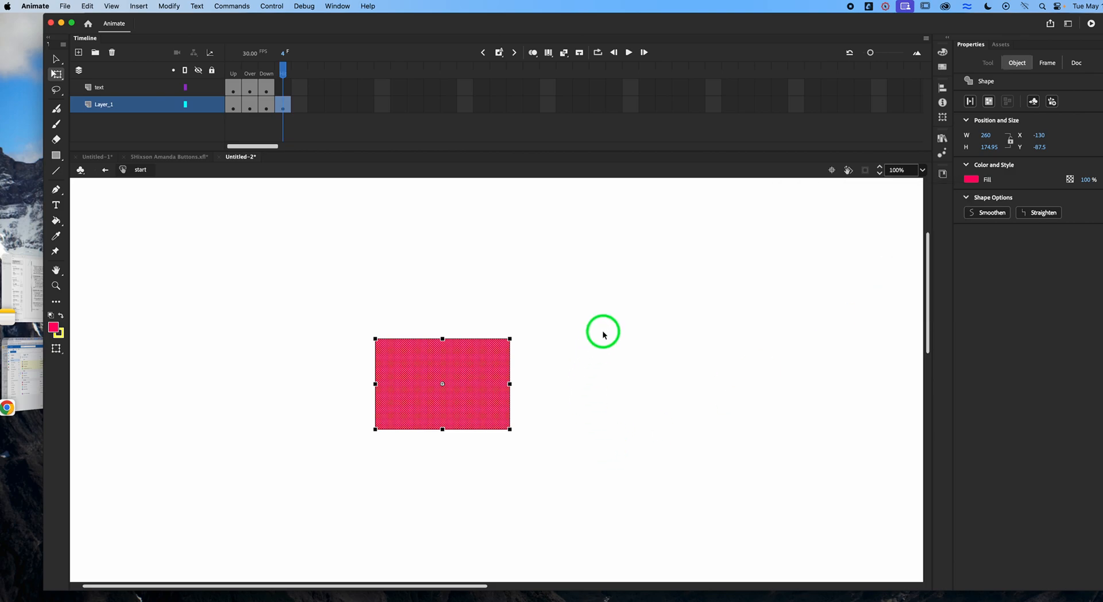
{"action": "left_click", "coordinate": [603, 334]}
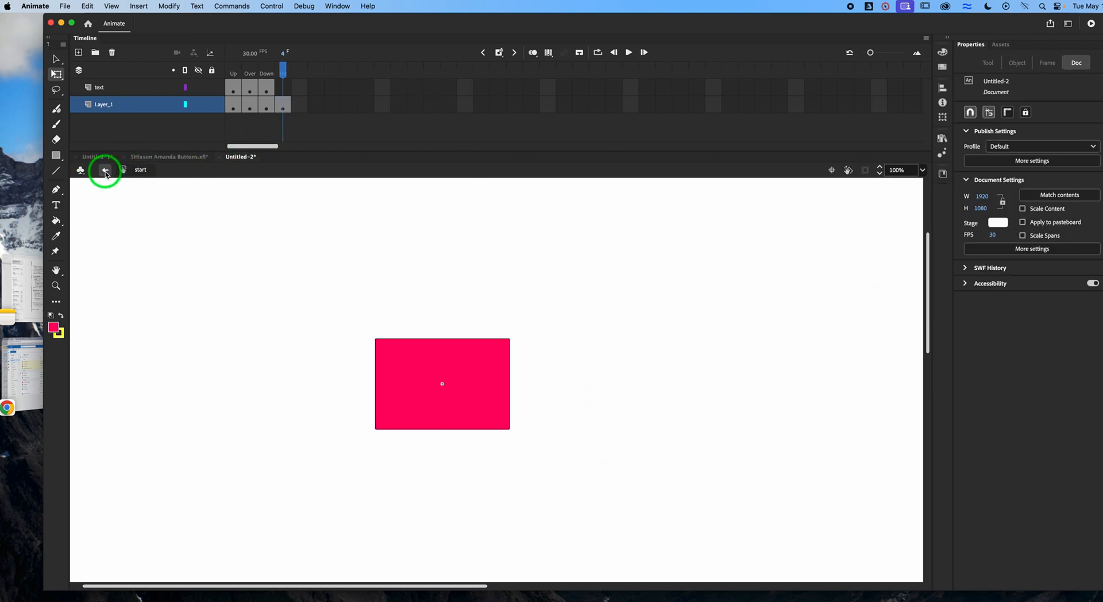
{"action": "left_click", "coordinate": [105, 172]}
{"action": "left_click", "coordinate": [625, 411]}
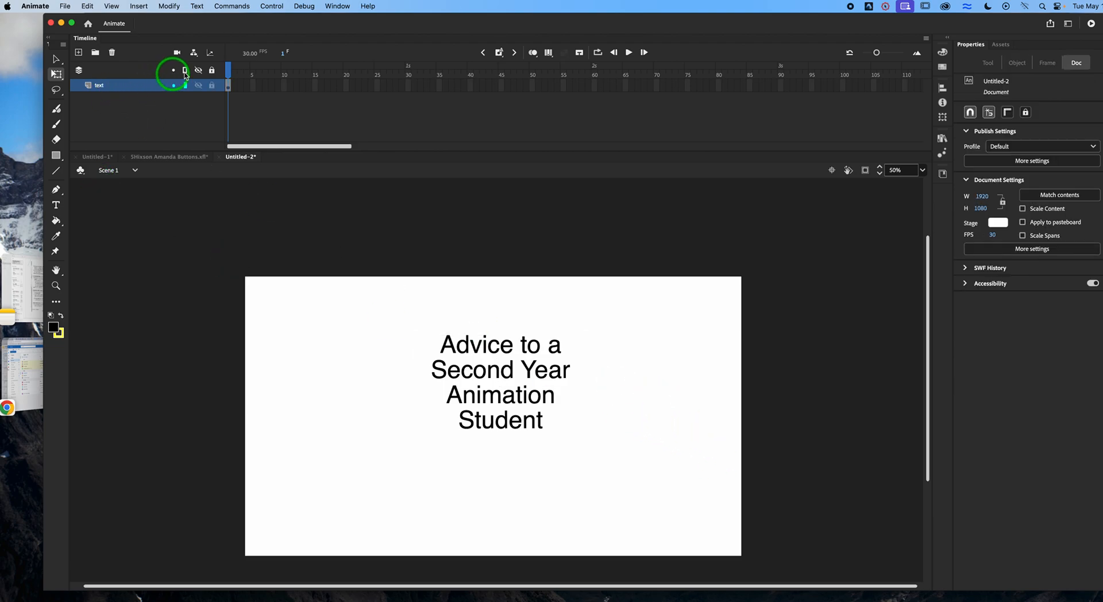
Step: Lock the text layer and add a new layer named "b" above it
{"action": "left_click", "coordinate": [211, 86]}
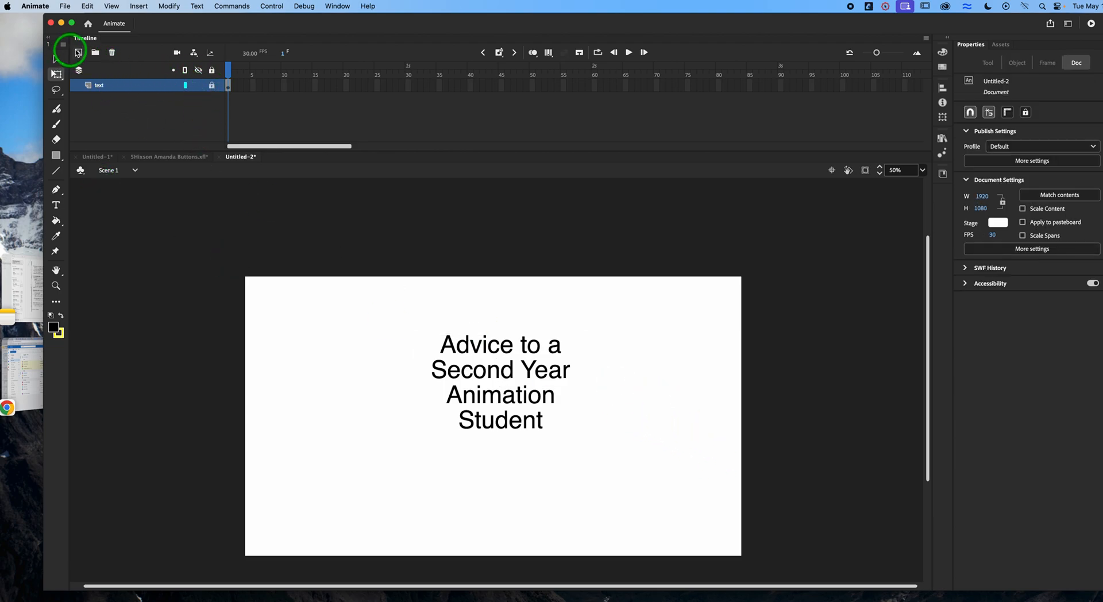
{"action": "left_click", "coordinate": [79, 52]}
{"action": "double_click", "coordinate": [104, 86]}
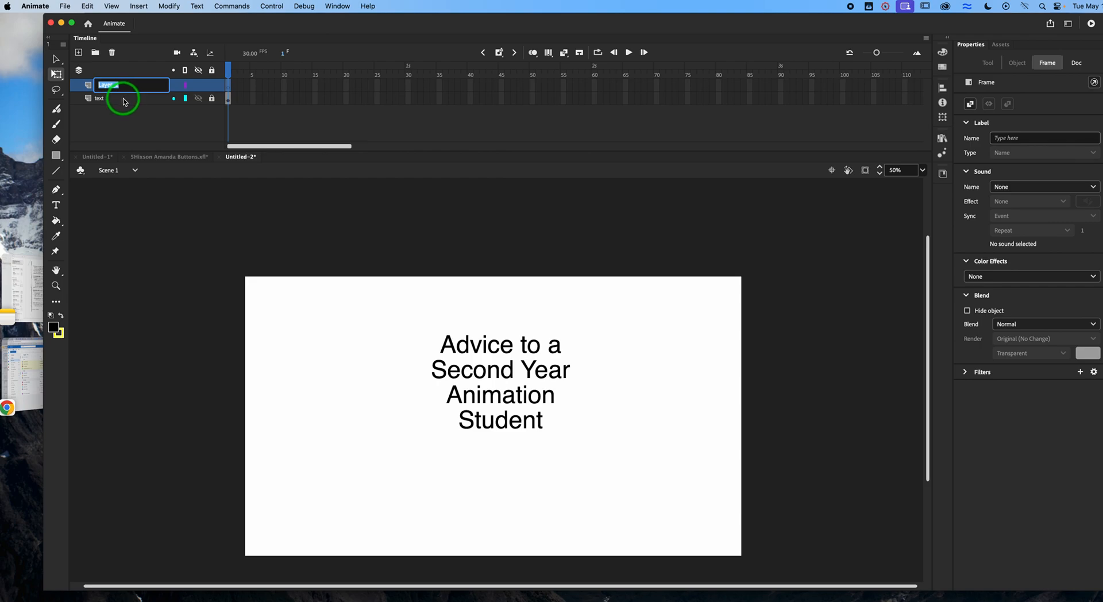
{"action": "type", "text": "b"}
{"action": "key", "text": "Return"}
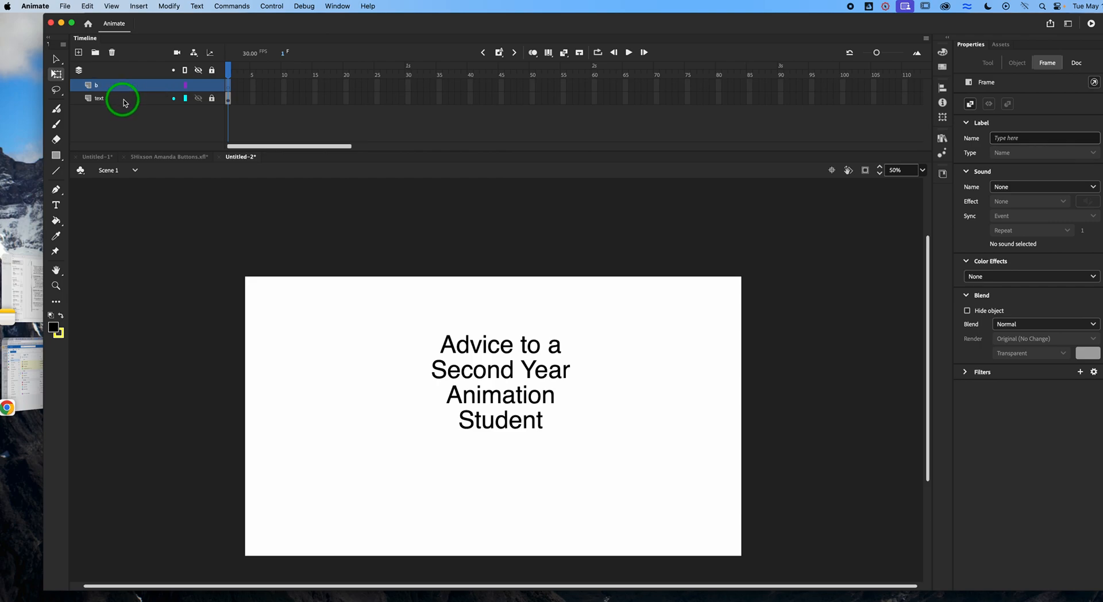
Step: Place an instance of the start button from the library on layer b, centered below the title text
{"action": "left_click", "coordinate": [942, 139]}
{"action": "left_click_drag", "start_coordinate": [882, 198], "coordinate": [624, 487]}
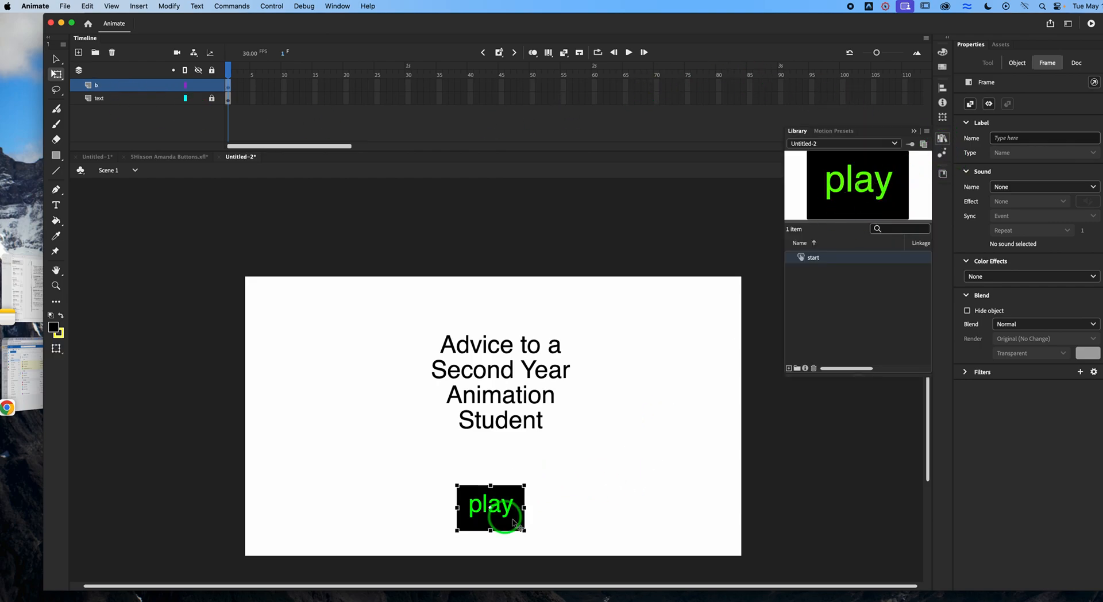
{"action": "left_click_drag", "start_coordinate": [510, 520], "coordinate": [509, 512]}
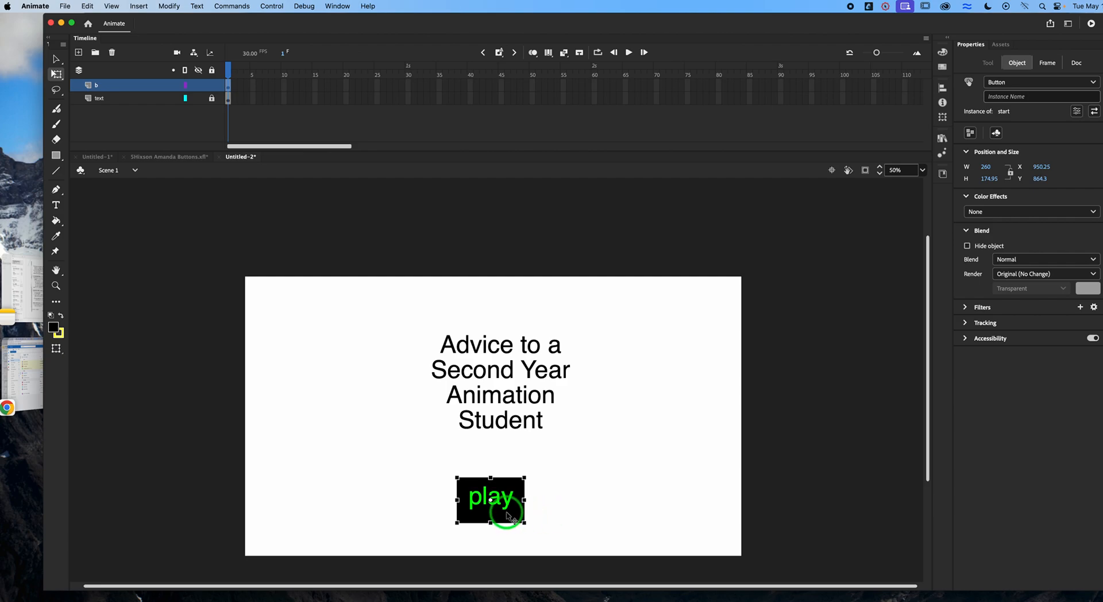
{"action": "left_click", "coordinate": [586, 500]}
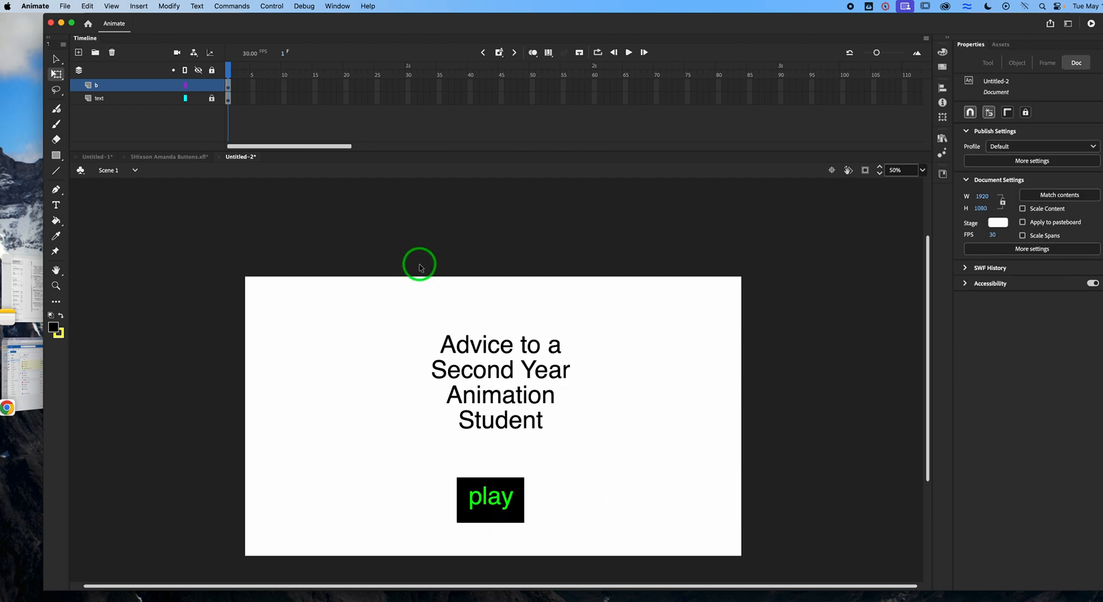
Step: Test the movie, trying the play button's Over and Down states, and close the preview
{"action": "key", "text": "super+Return"}
{"action": "left_click", "coordinate": [764, 390]}
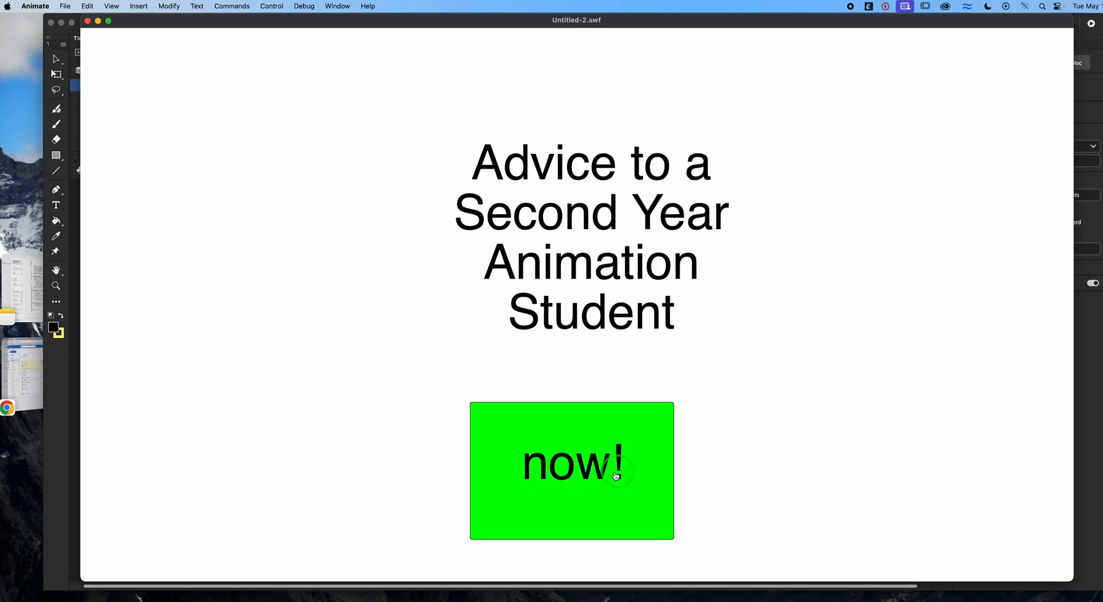
{"action": "left_click", "coordinate": [586, 476]}
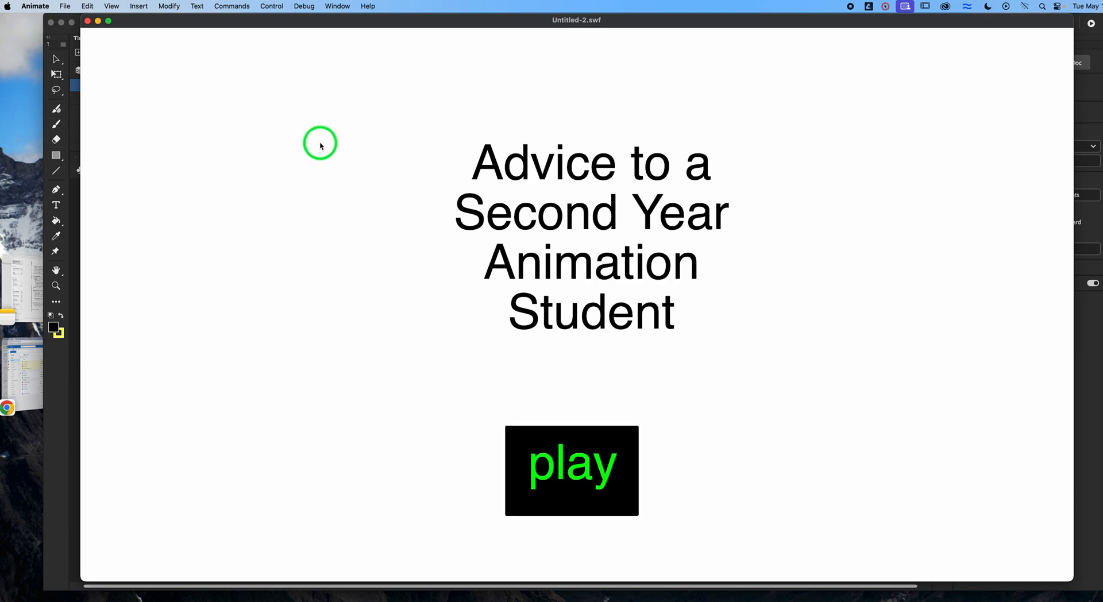
{"action": "left_click", "coordinate": [87, 21]}
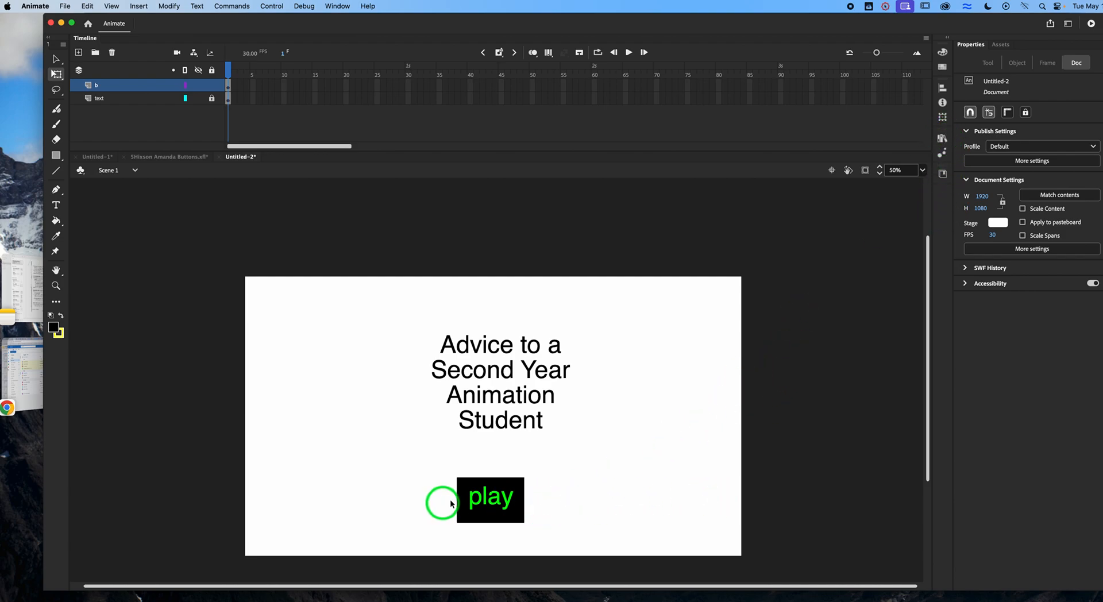
Step: Open the Button symbol in the example buttons document and examine its Up, Over, Down and Hit frames and click sound
{"action": "scroll", "coordinate": [367, 292], "scroll_direction": "left", "scroll_amount": 2}
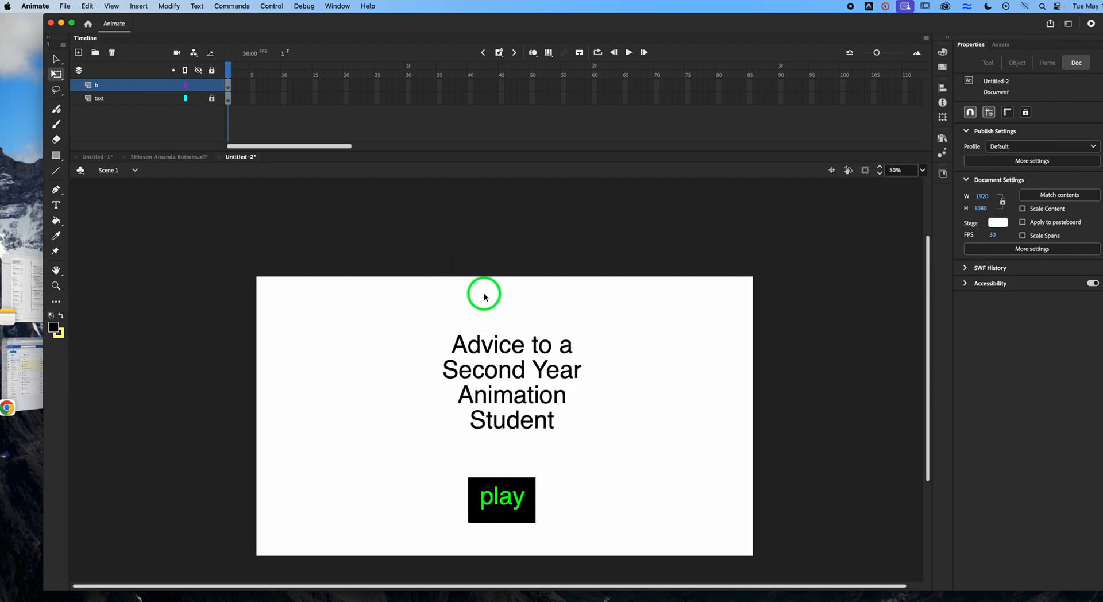
{"action": "left_click", "coordinate": [169, 157]}
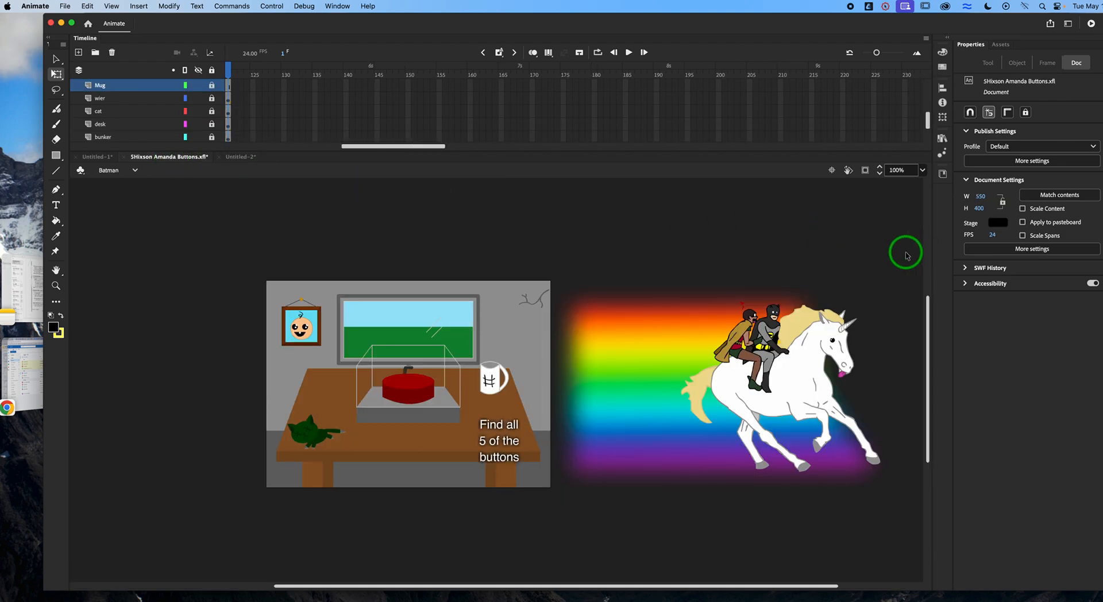
{"action": "left_click", "coordinate": [944, 141]}
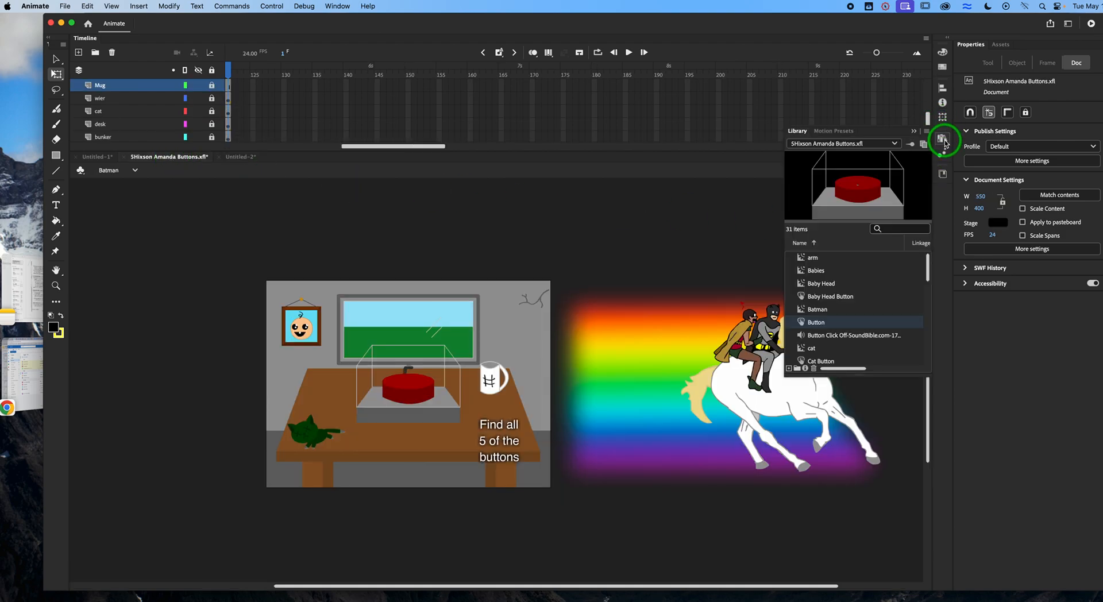
{"action": "double_click", "coordinate": [802, 323]}
{"action": "left_click", "coordinate": [283, 104]}
{"action": "left_click", "coordinate": [281, 91]}
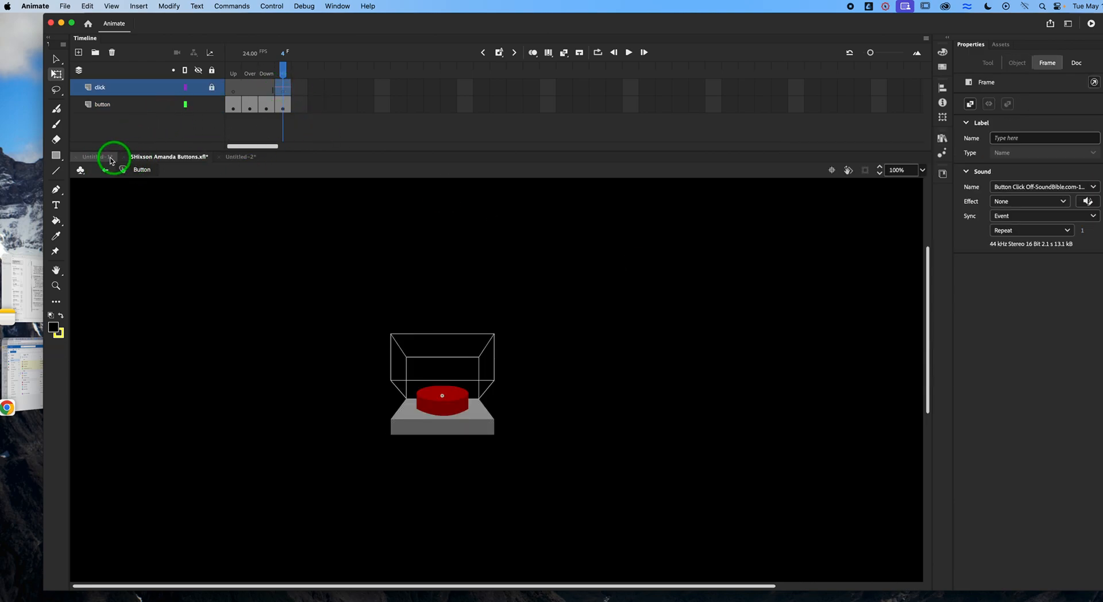
{"action": "left_click", "coordinate": [231, 106]}
{"action": "left_click", "coordinate": [251, 110]}
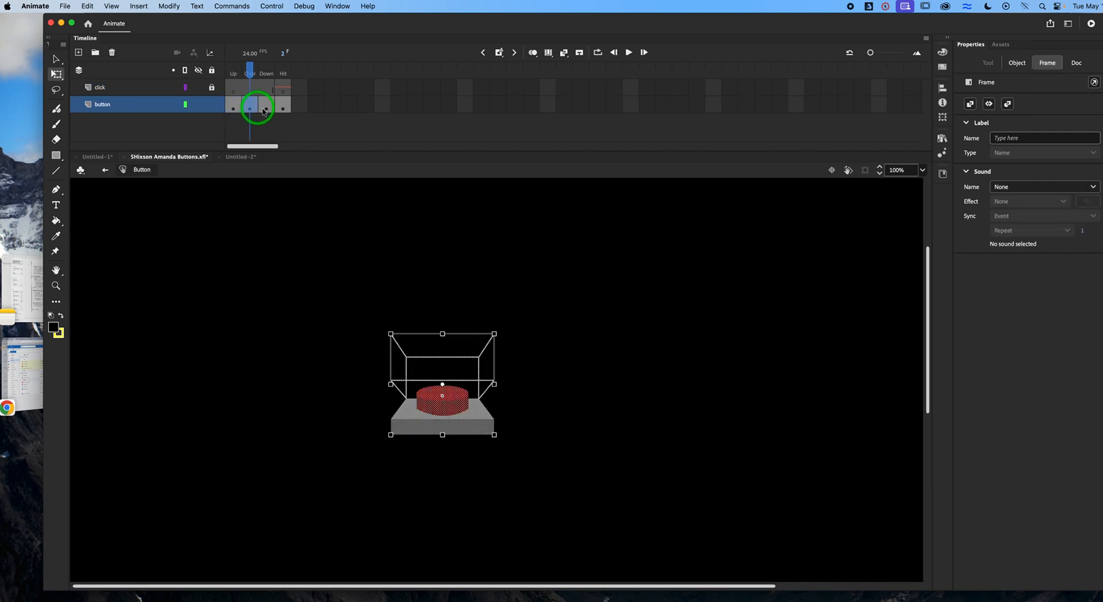
{"action": "left_click", "coordinate": [265, 109]}
Step: Move the click sound keyframe in the example button from Hit to Down and leave symbol editing
{"action": "left_click", "coordinate": [283, 90]}
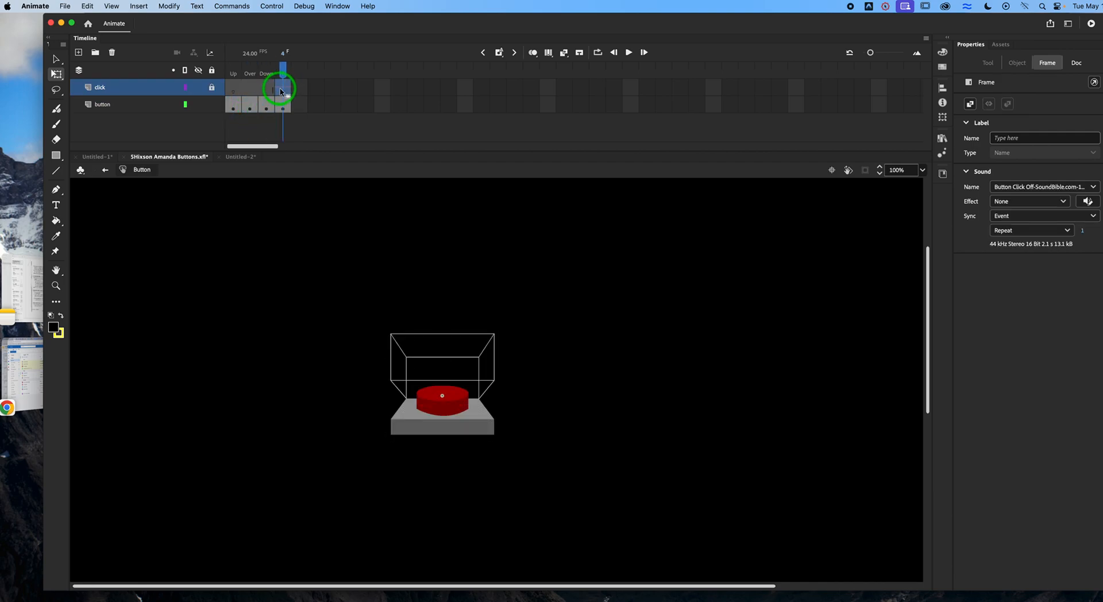
{"action": "left_click_drag", "start_coordinate": [277, 90], "coordinate": [264, 89]}
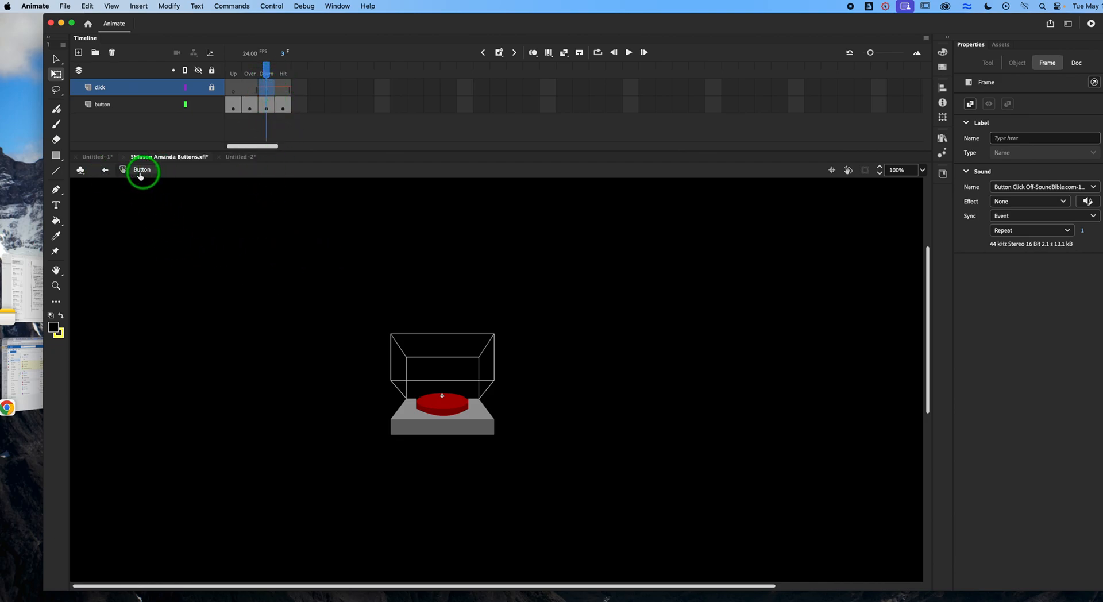
{"action": "left_click", "coordinate": [106, 171]}
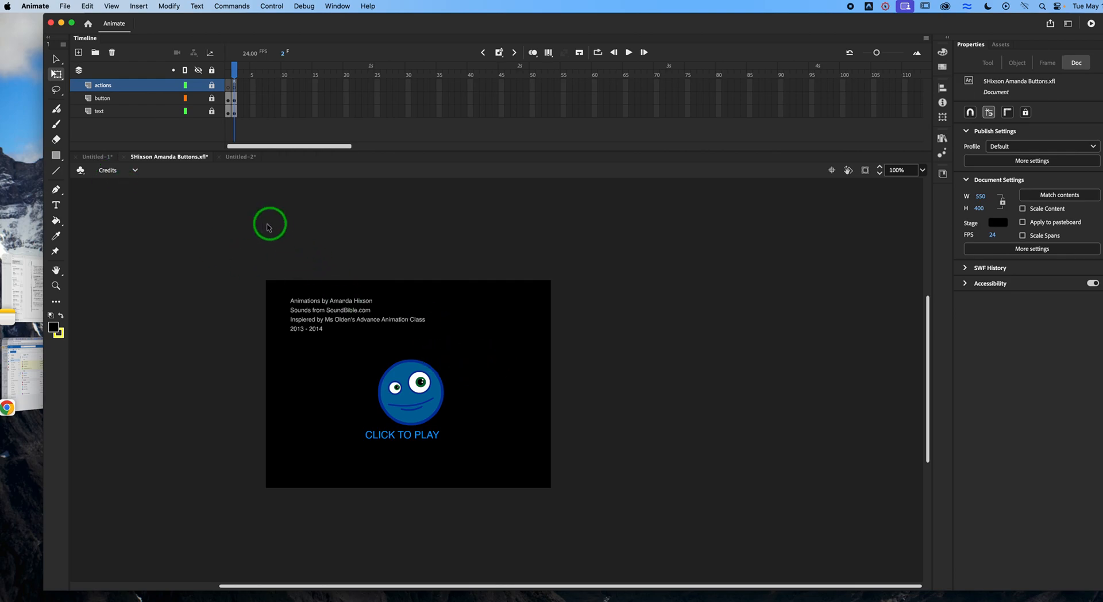
Step: Switch back to the Untitled-2 document and insert a new scene
{"action": "left_click", "coordinate": [238, 157]}
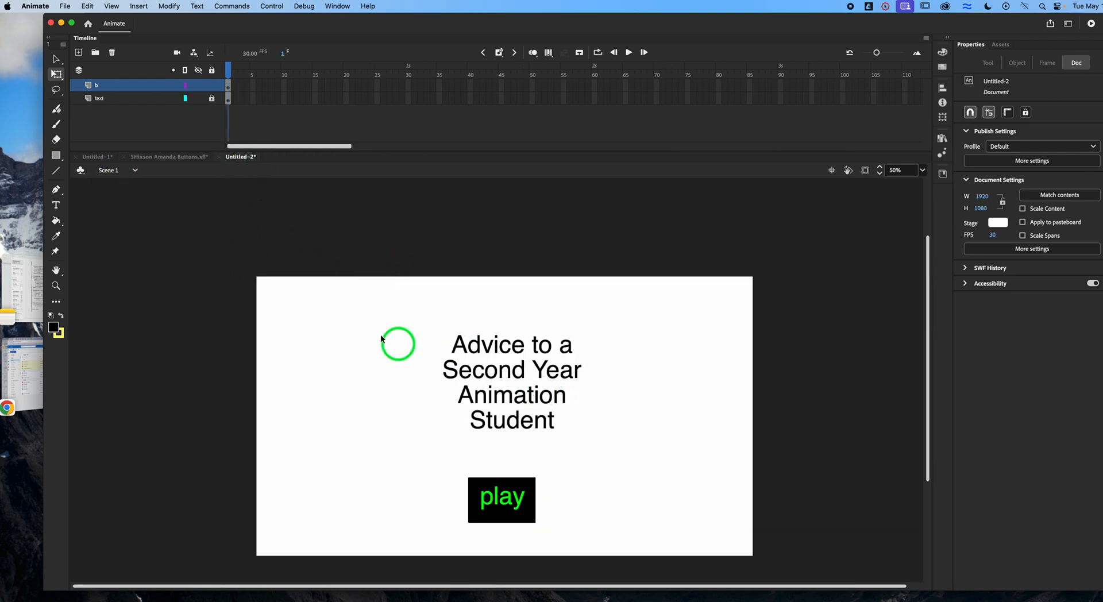
{"action": "left_click", "coordinate": [143, 8]}
{"action": "left_click", "coordinate": [143, 95]}
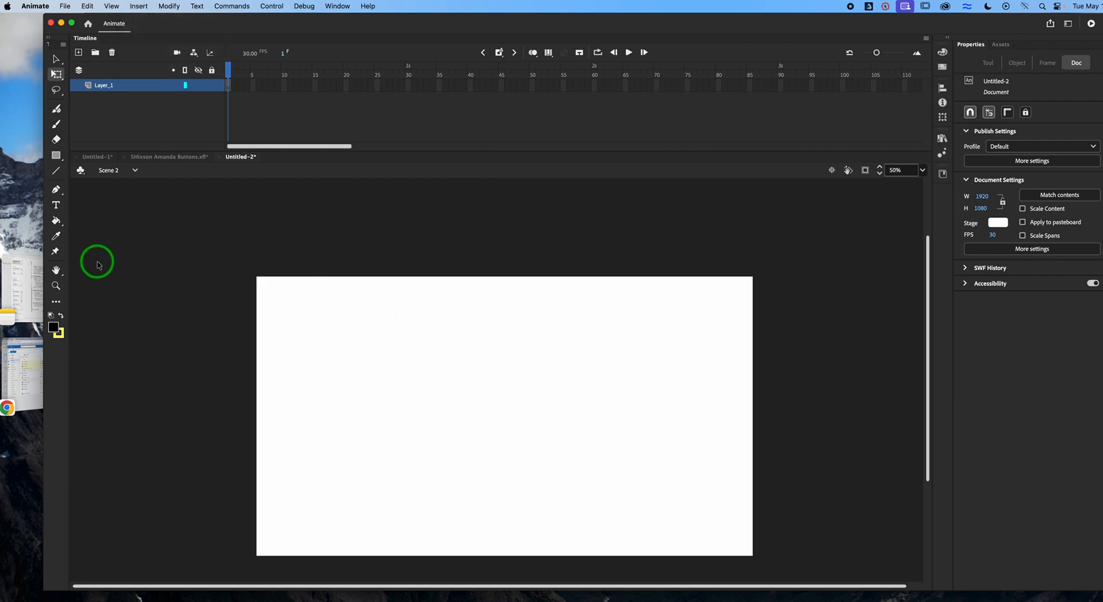
Step: Add a wide text block reading "Duh. Have fun. Be creative. Meet your deadlines and cry at home." followed by the teacher's name and "smells fear."
{"action": "left_click", "coordinate": [56, 205]}
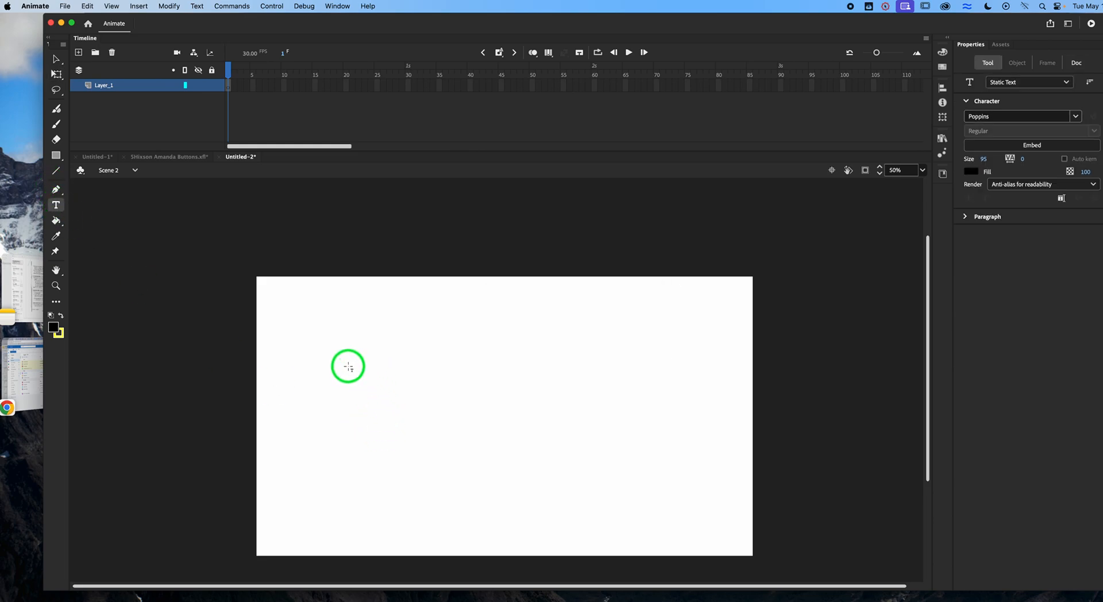
{"action": "left_click_drag", "start_coordinate": [347, 356], "coordinate": [672, 434]}
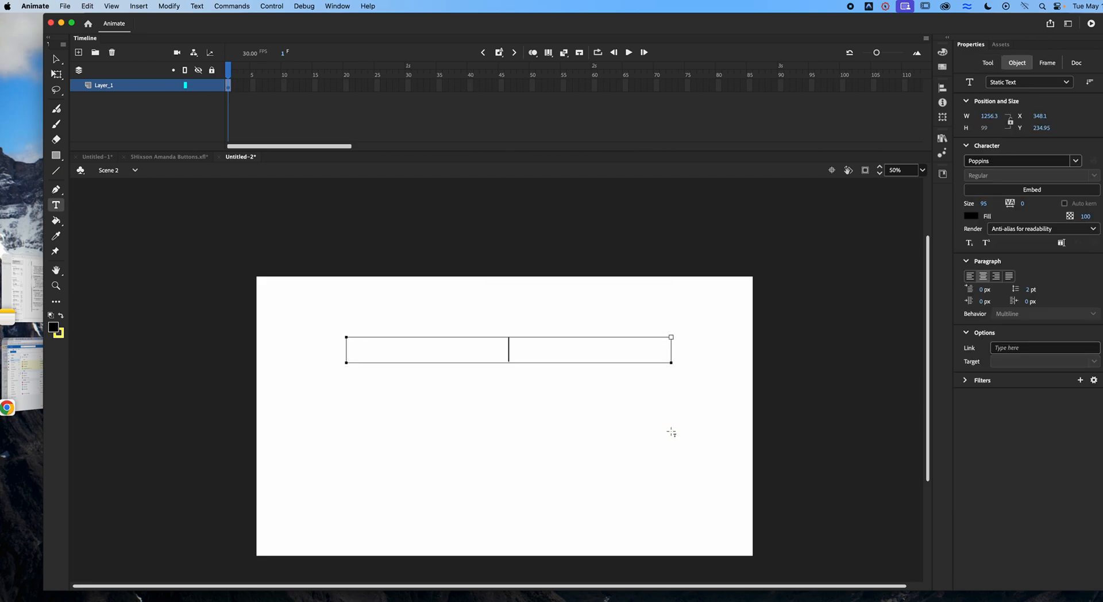
{"action": "type", "text": "Duh. Have fun"}
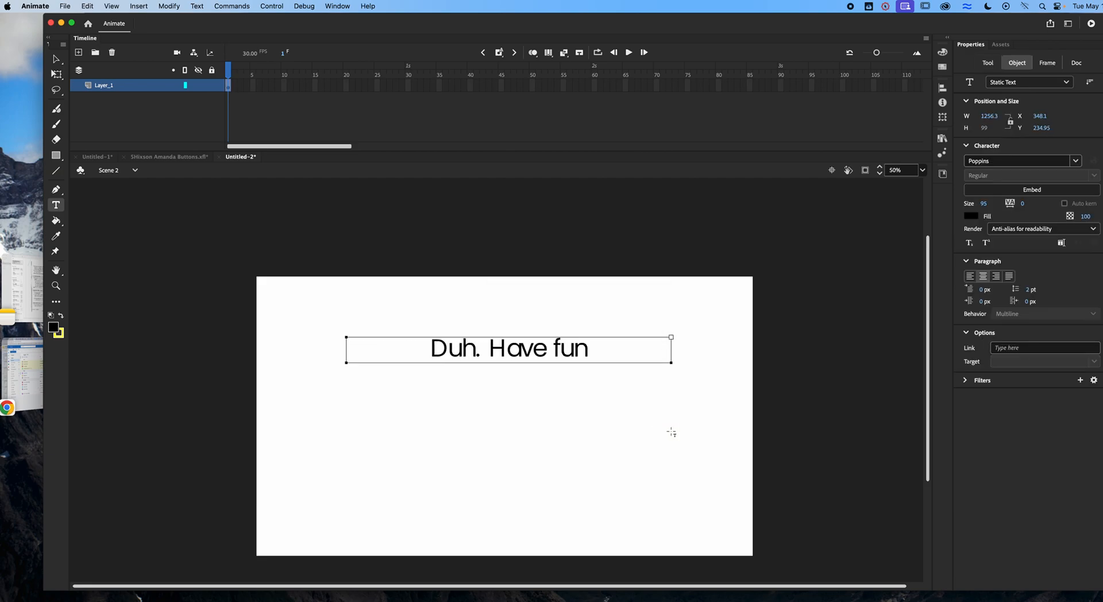
{"action": "type", "text": ". Be creat"}
{"action": "type", "text": "ive. DOn't"}
{"action": "key", "text": "BackSpace"}
{"action": "key", "text": "BackSpace"}
{"action": "key", "text": "BackSpace"}
{"action": "key", "text": "BackSpace"}
{"action": "key", "text": "BackSpace"}
{"action": "type", "text": "Meet your deadlines and cry at home. Ms. Olden smells fear"}
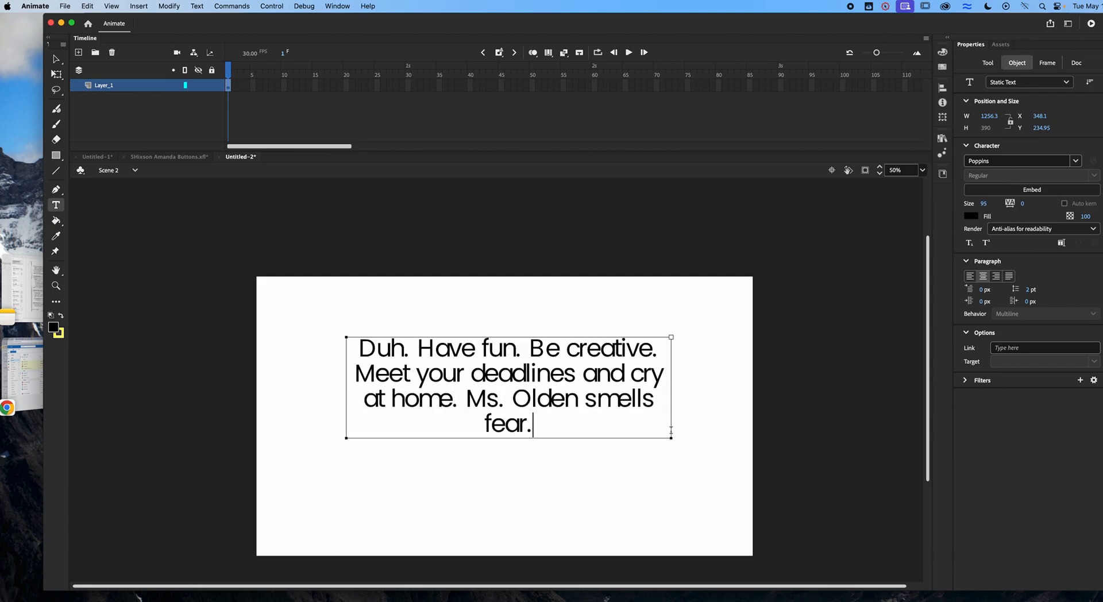
{"action": "type", "text": "."}
Step: Extend the Scene 2 text layer to frame 60, then test the movie and close the preview
{"action": "left_click_drag", "start_coordinate": [310, 146], "coordinate": [343, 146]}
{"action": "left_click", "coordinate": [445, 85]}
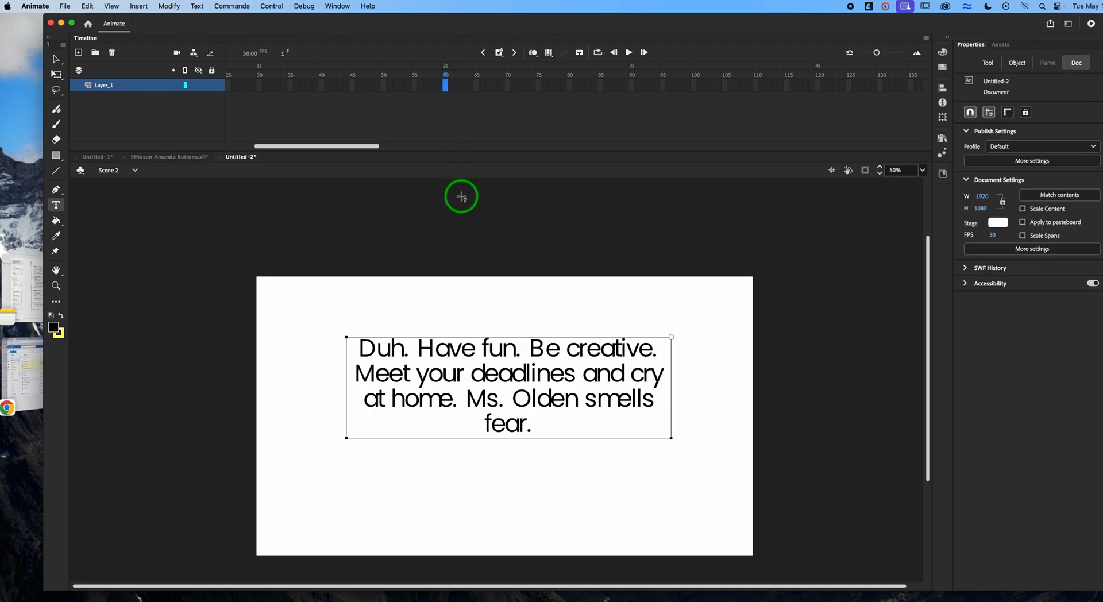
{"action": "key", "text": "F5"}
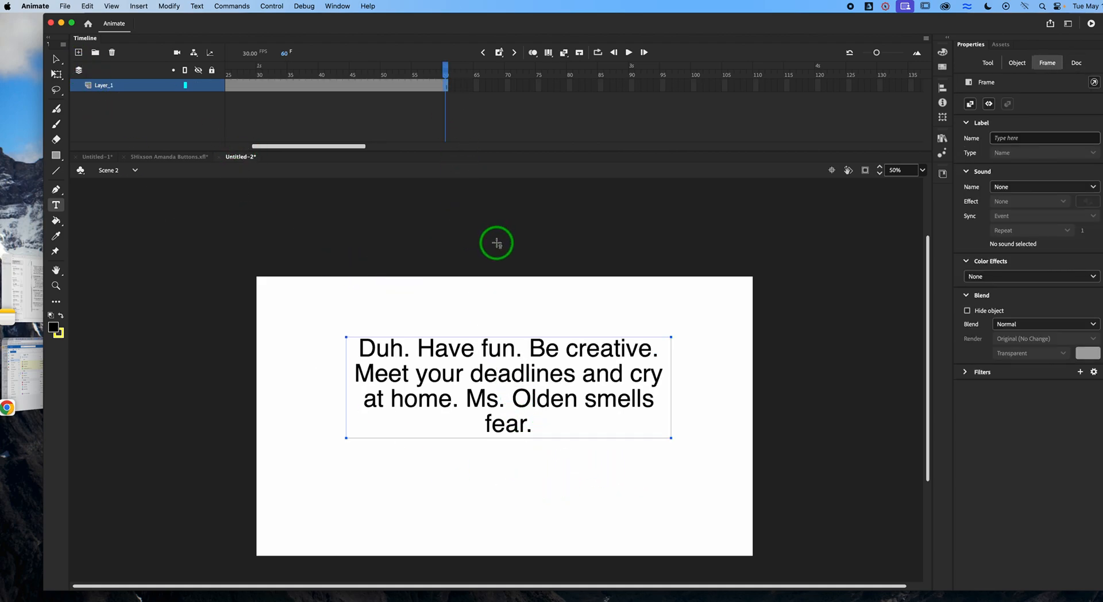
{"action": "key", "text": "super+Return"}
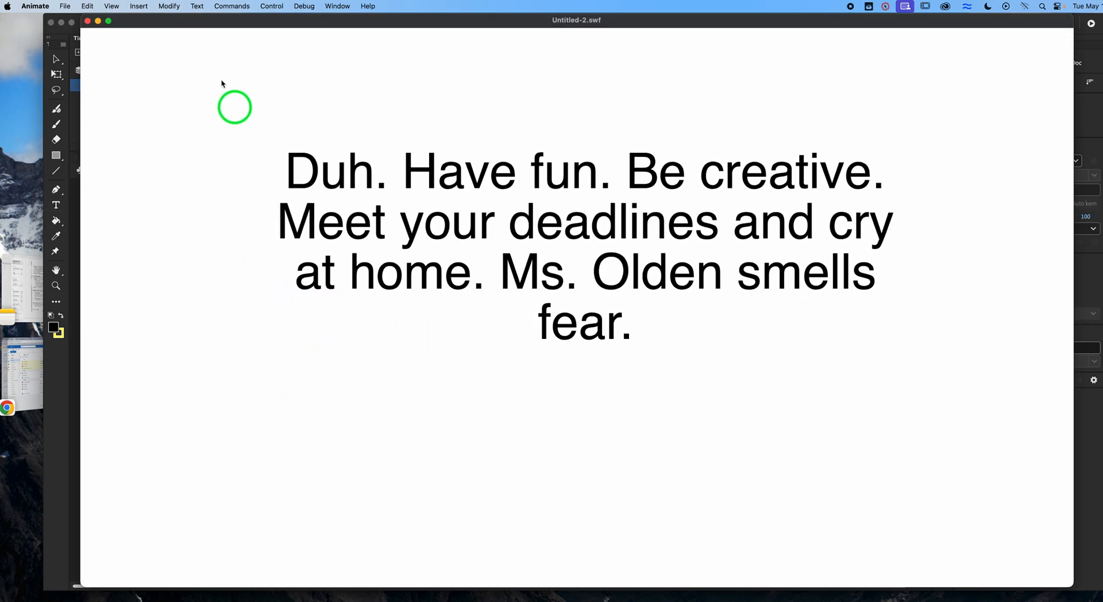
{"action": "left_click", "coordinate": [88, 21]}
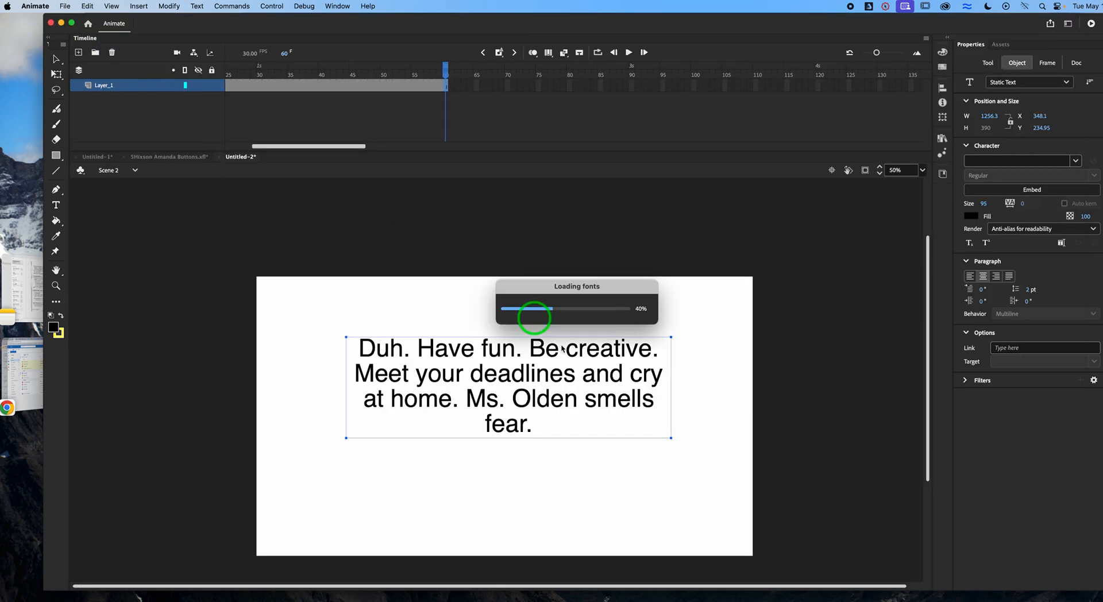
Step: Return to Scene 1, lock layer b and add a new layer named "action" on top
{"action": "left_click", "coordinate": [112, 177]}
{"action": "left_click", "coordinate": [115, 185]}
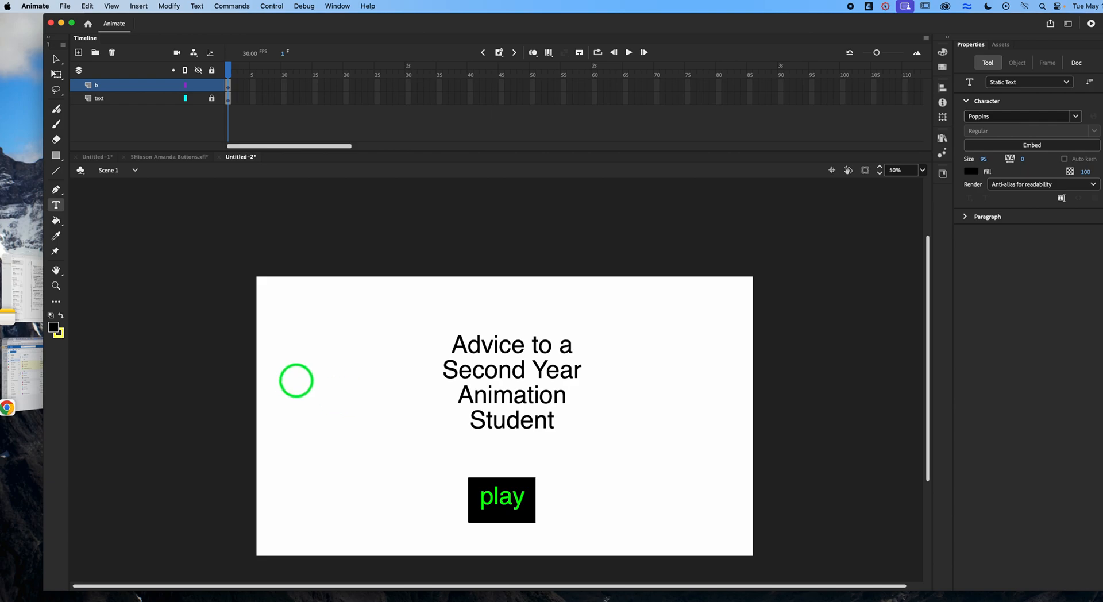
{"action": "left_click", "coordinate": [212, 86]}
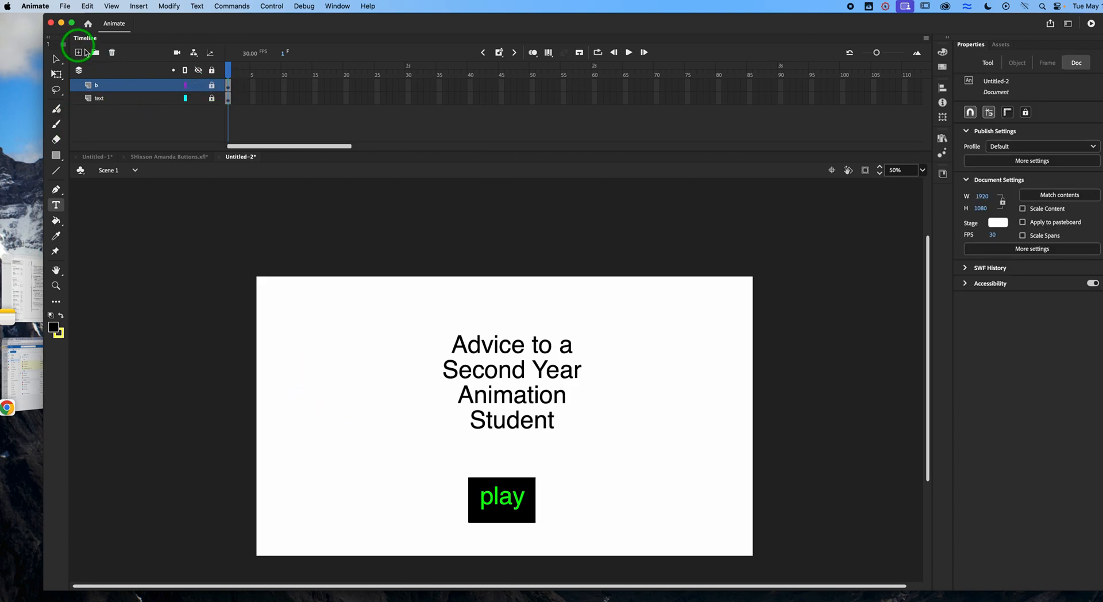
{"action": "left_click", "coordinate": [80, 53]}
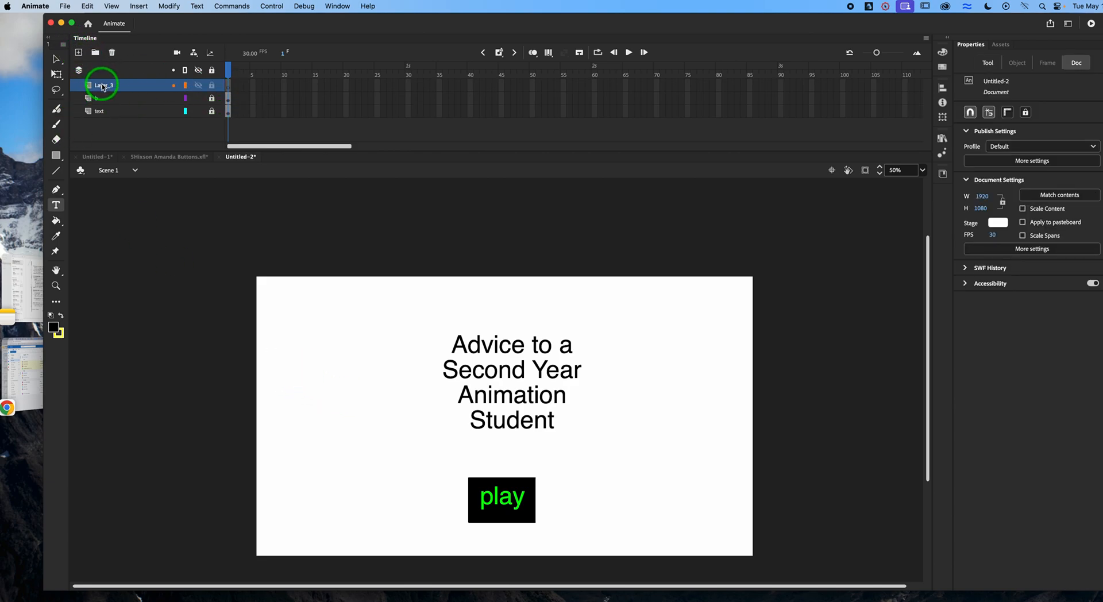
{"action": "double_click", "coordinate": [102, 85]}
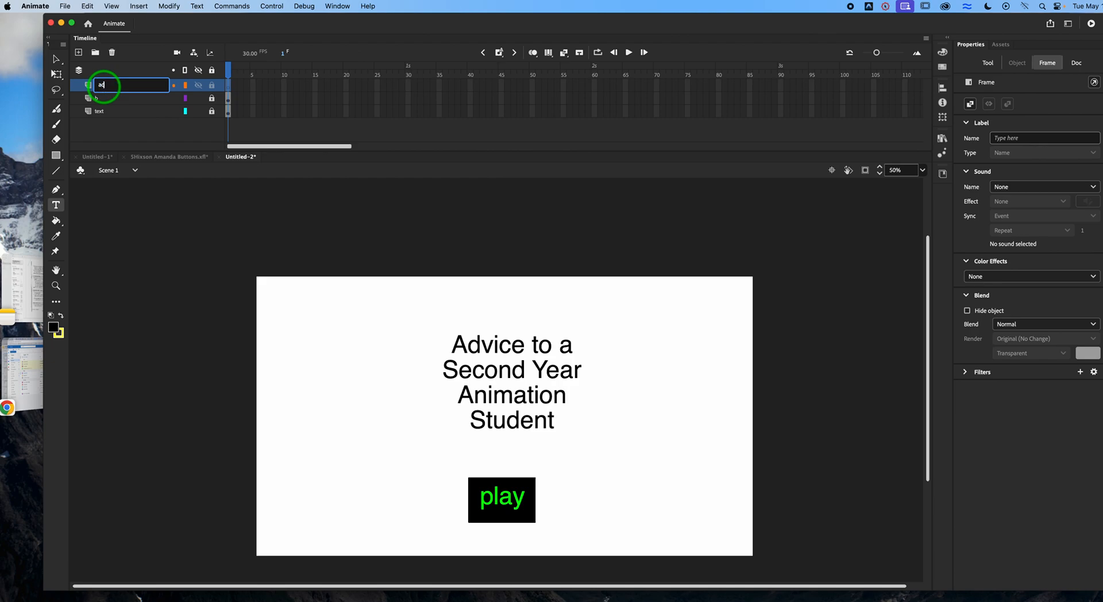
{"action": "key", "text": "Return"}
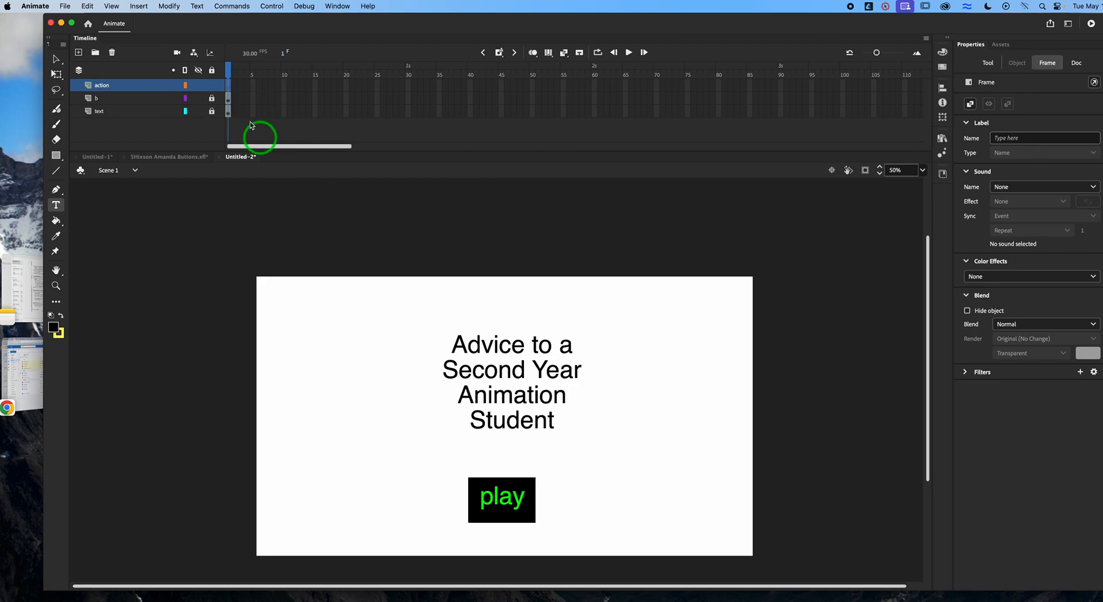
Step: Add the ActionScript Timeline Navigation code snippet "Stop at this Frame" to frame 1 of Scene 1
{"action": "left_click", "coordinate": [337, 7]}
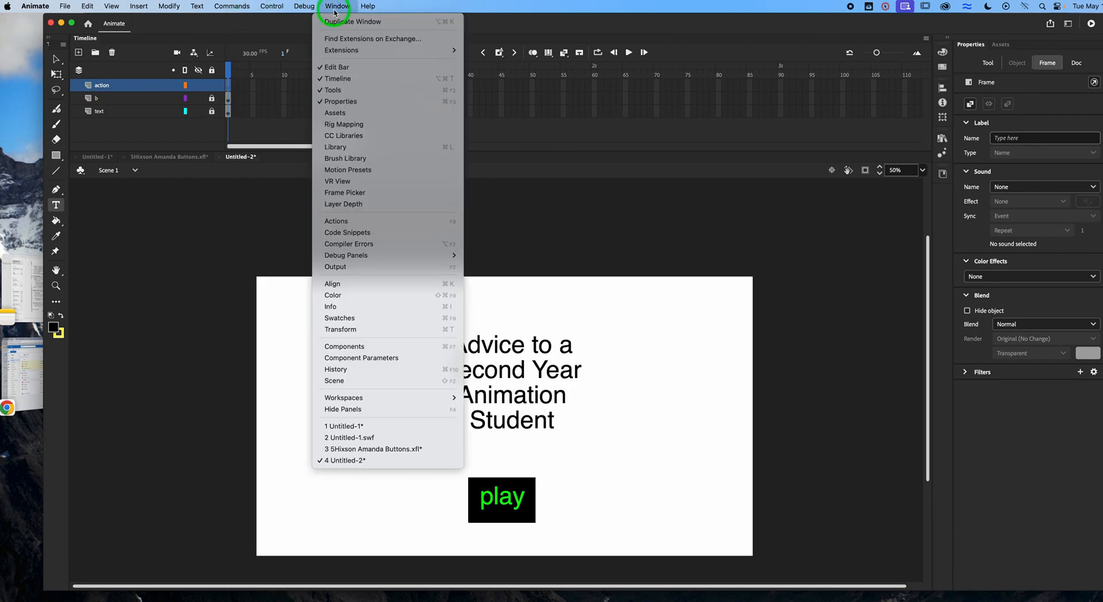
{"action": "left_click", "coordinate": [355, 233]}
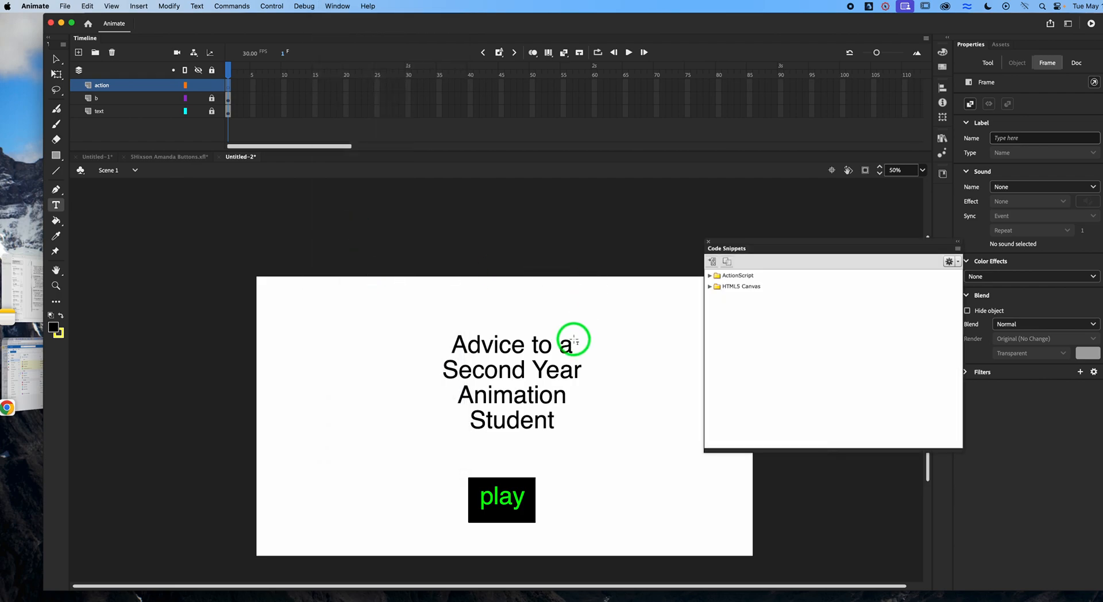
{"action": "left_click", "coordinate": [710, 276]}
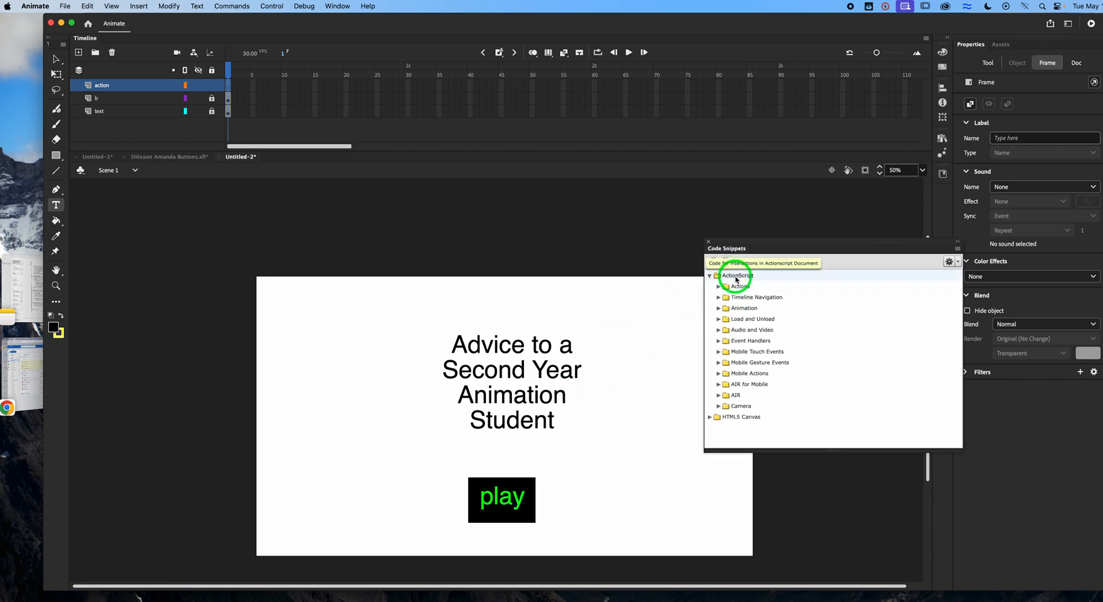
{"action": "left_click", "coordinate": [718, 287]}
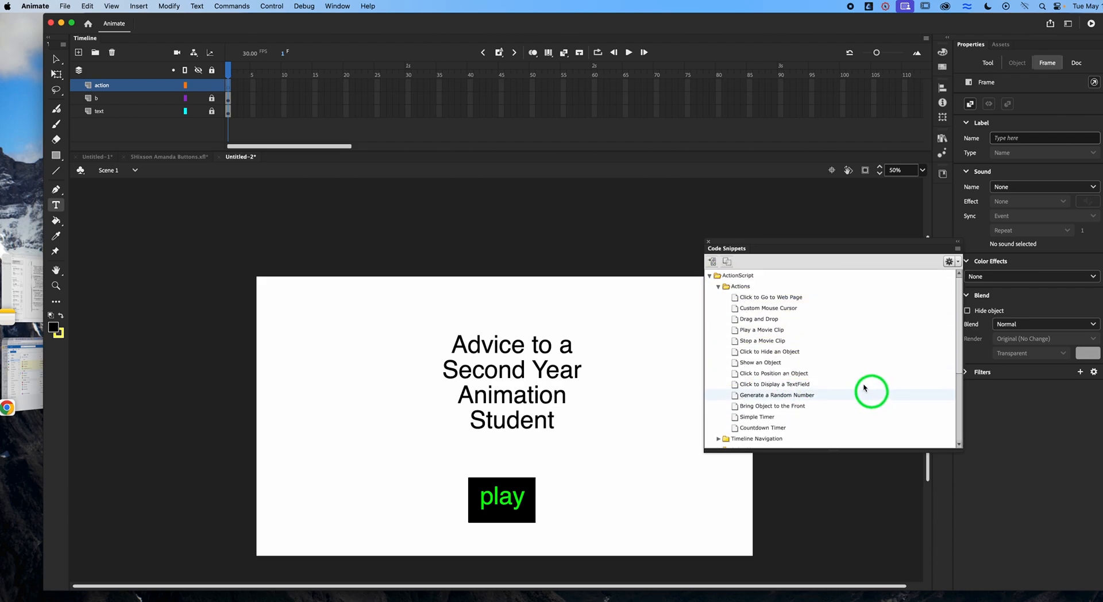
{"action": "left_click", "coordinate": [718, 286]}
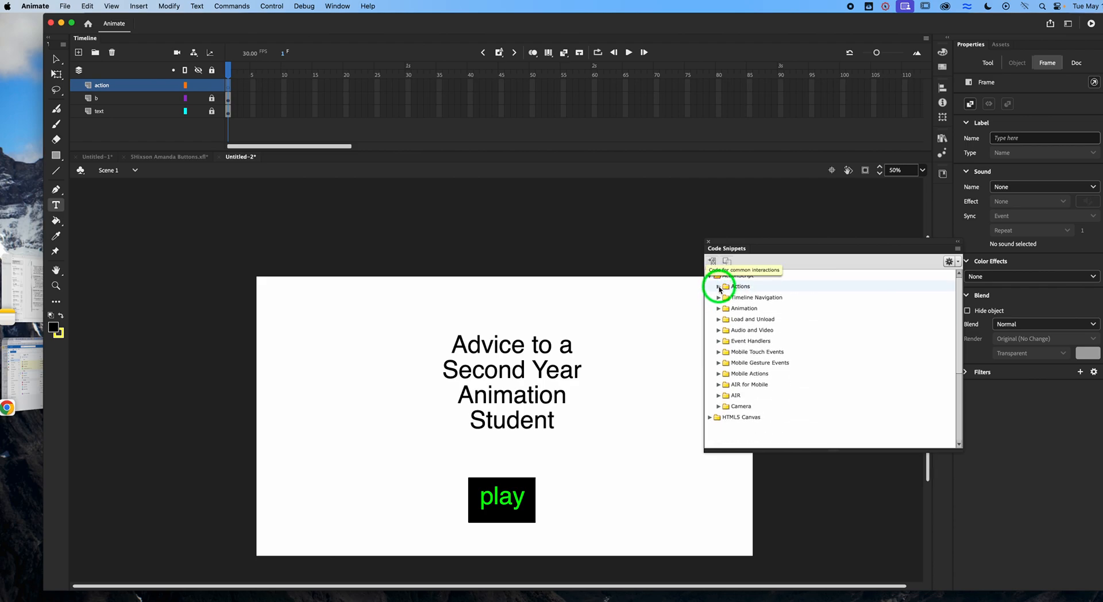
{"action": "left_click", "coordinate": [718, 297]}
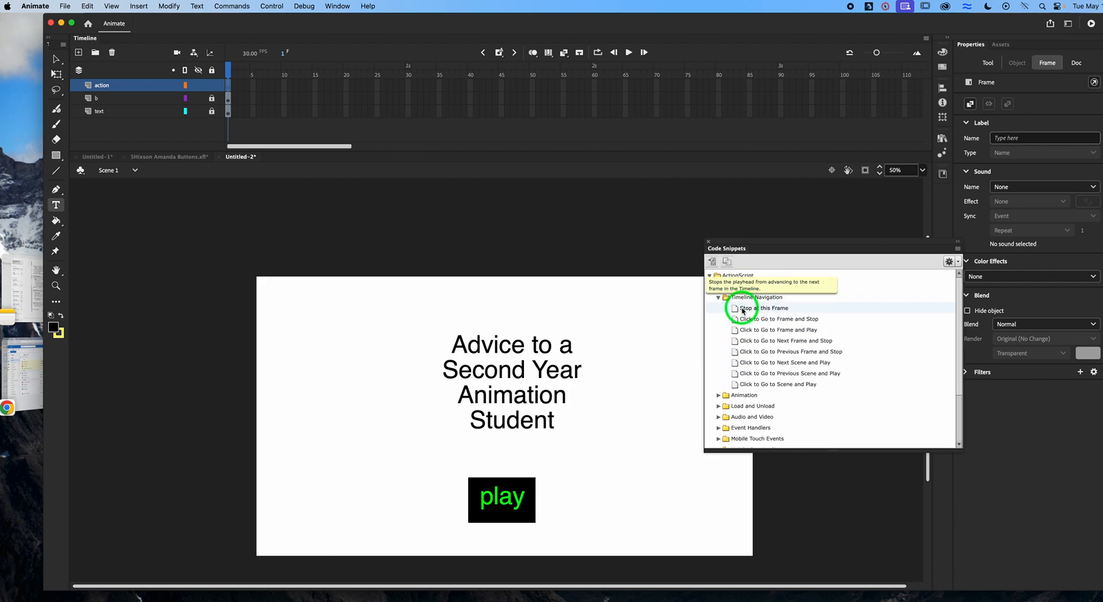
{"action": "double_click", "coordinate": [742, 310]}
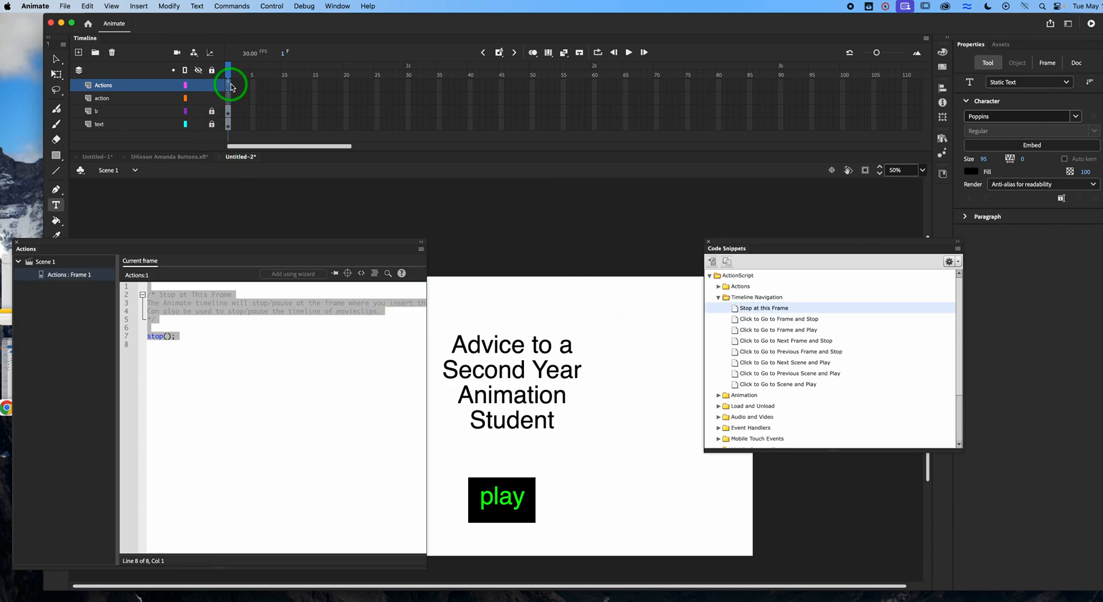
Step: Read through the inserted stop code and its comment text for frame 1
{"action": "left_click", "coordinate": [167, 332]}
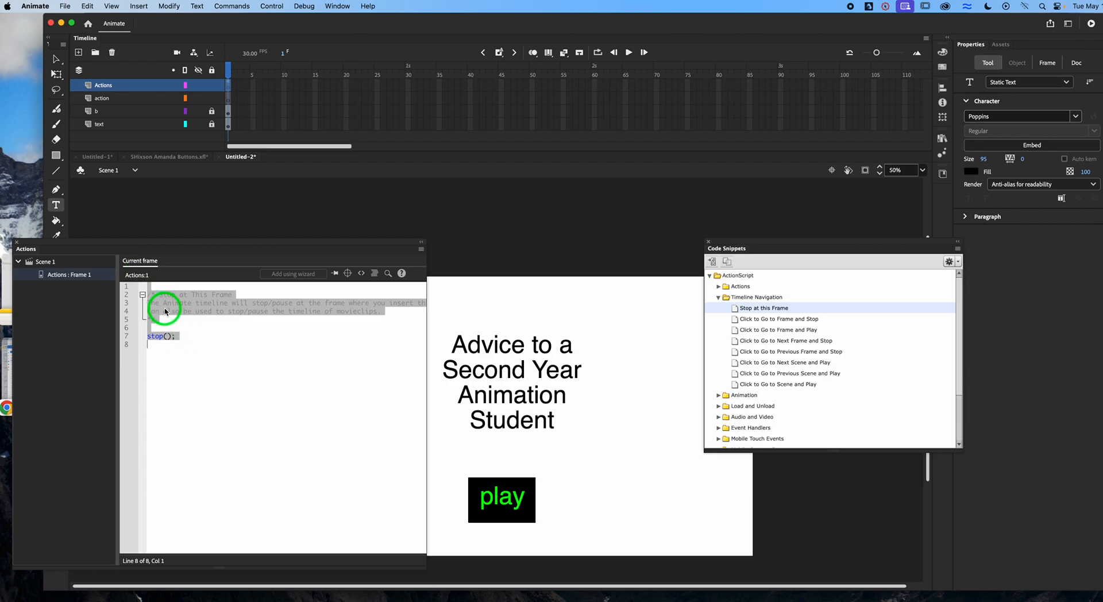
{"action": "left_click", "coordinate": [165, 312]}
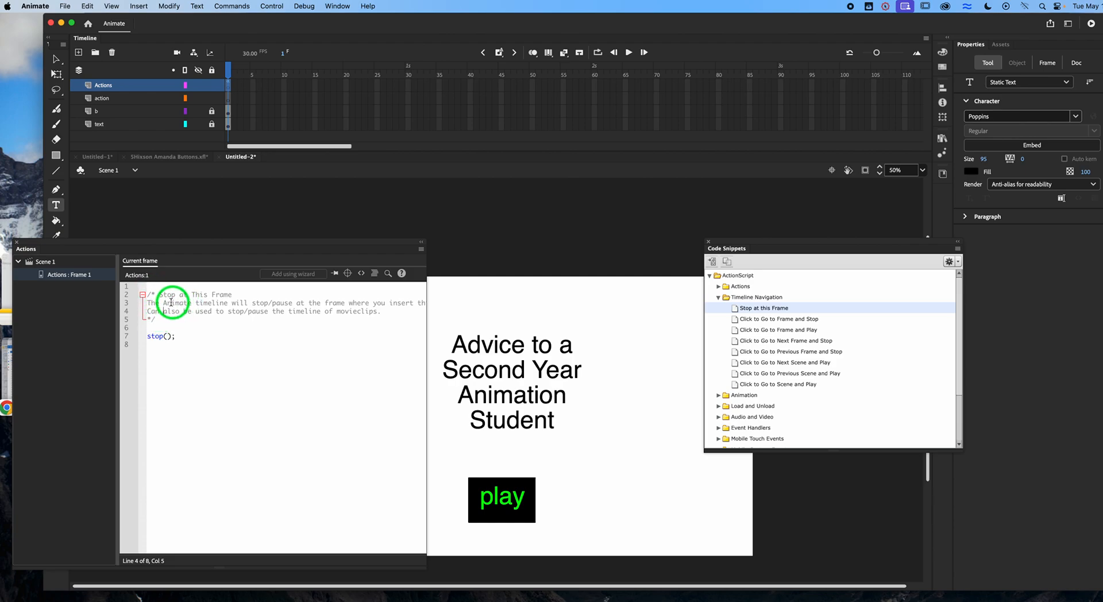
{"action": "left_click_drag", "start_coordinate": [148, 337], "coordinate": [175, 337]}
{"action": "left_click", "coordinate": [202, 372]}
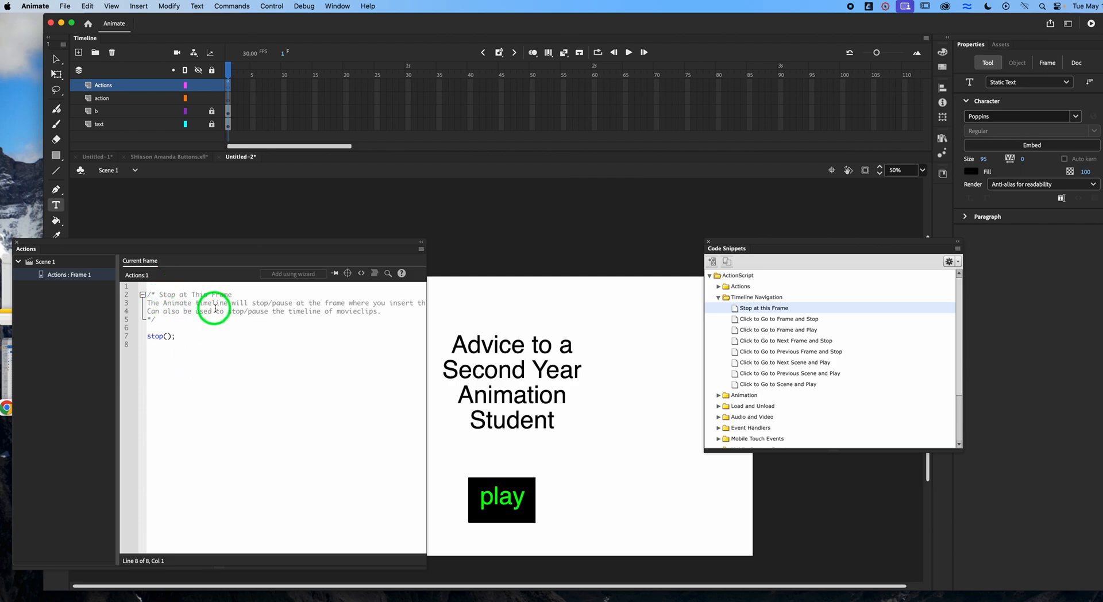
{"action": "scroll", "coordinate": [302, 313], "scroll_direction": "right", "scroll_amount": 2}
{"action": "scroll", "coordinate": [304, 313], "scroll_direction": "left", "scroll_amount": 2}
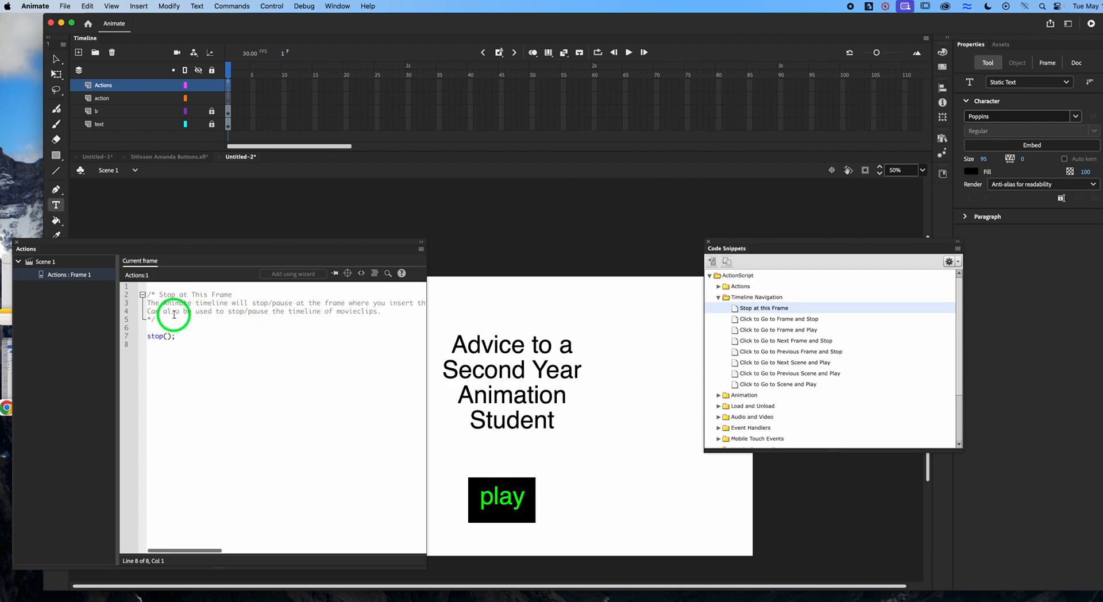
{"action": "scroll", "coordinate": [236, 314], "scroll_direction": "right", "scroll_amount": 4}
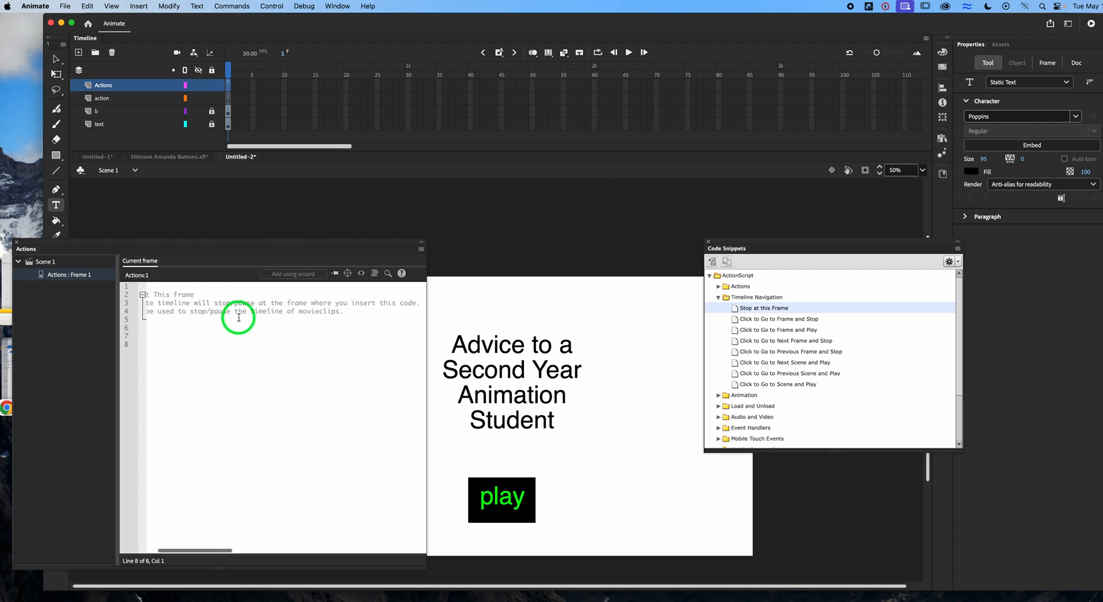
{"action": "scroll", "coordinate": [287, 316], "scroll_direction": "left", "scroll_amount": 4}
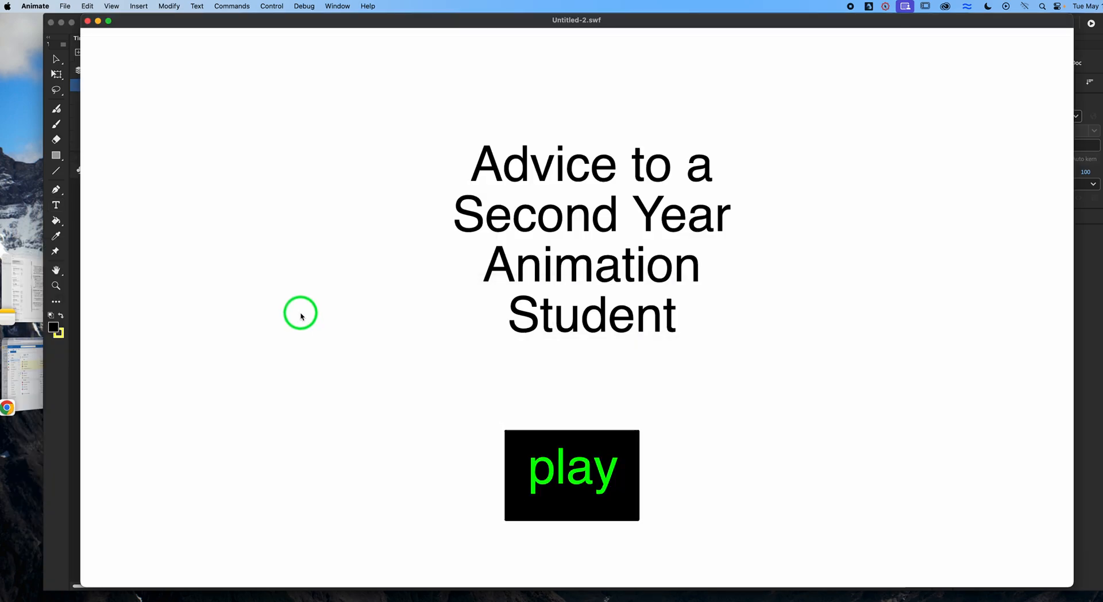
Step: Test the movie to check the stop on the title scene, try the play button and close the preview
{"action": "left_click", "coordinate": [537, 468]}
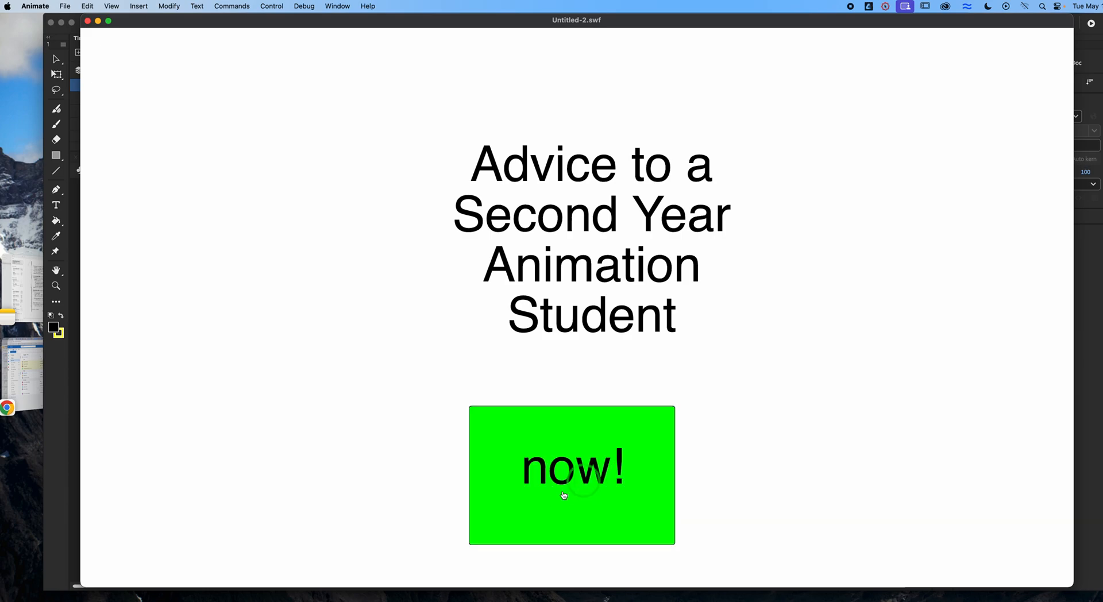
{"action": "left_click", "coordinate": [88, 22]}
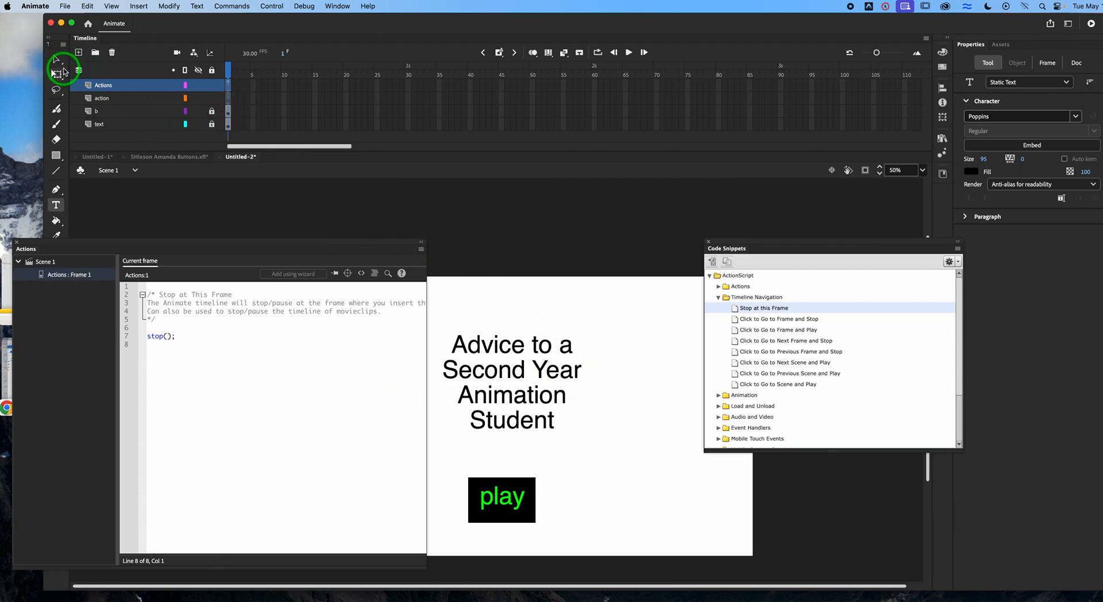
Step: Unlock layer b, name the play button instance "start" and give it the "Click to Go to Next Scene and Play" snippet
{"action": "left_click", "coordinate": [57, 60]}
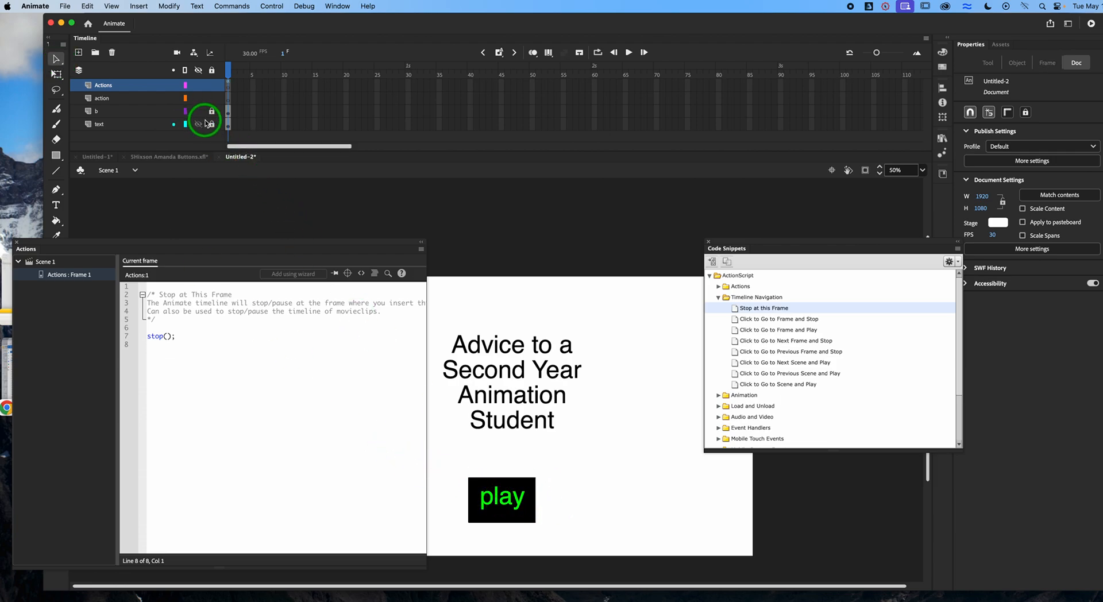
{"action": "left_click", "coordinate": [501, 511]}
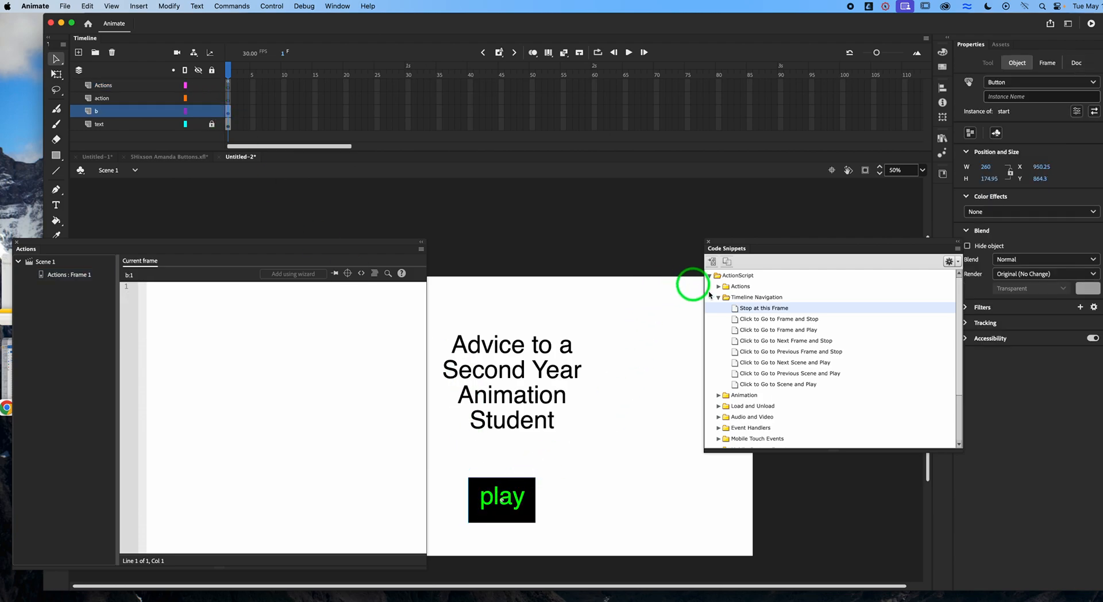
{"action": "left_click", "coordinate": [746, 309]}
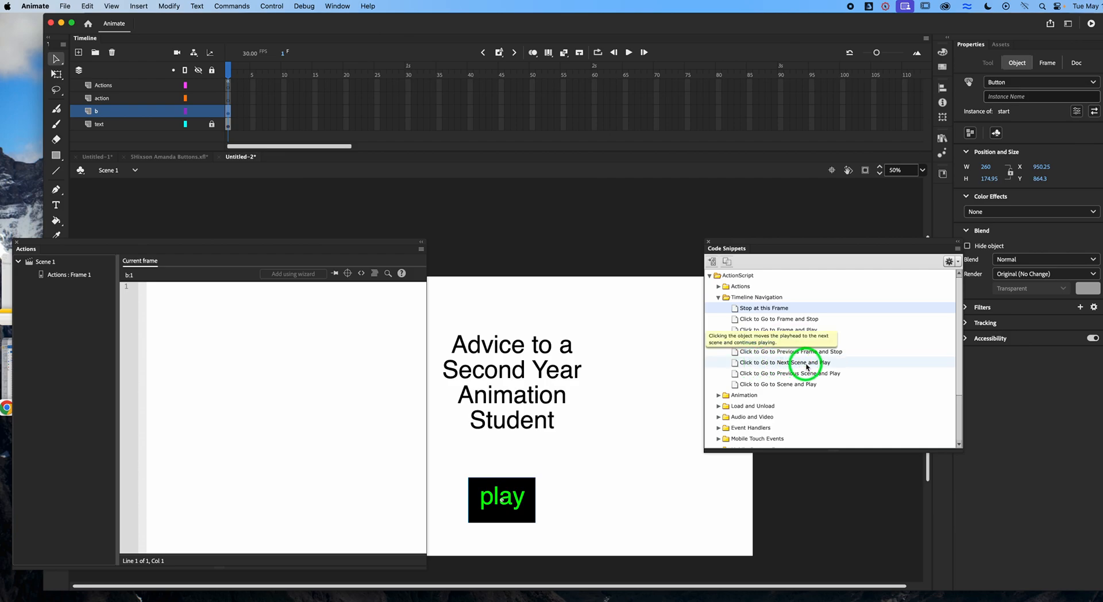
{"action": "double_click", "coordinate": [741, 364]}
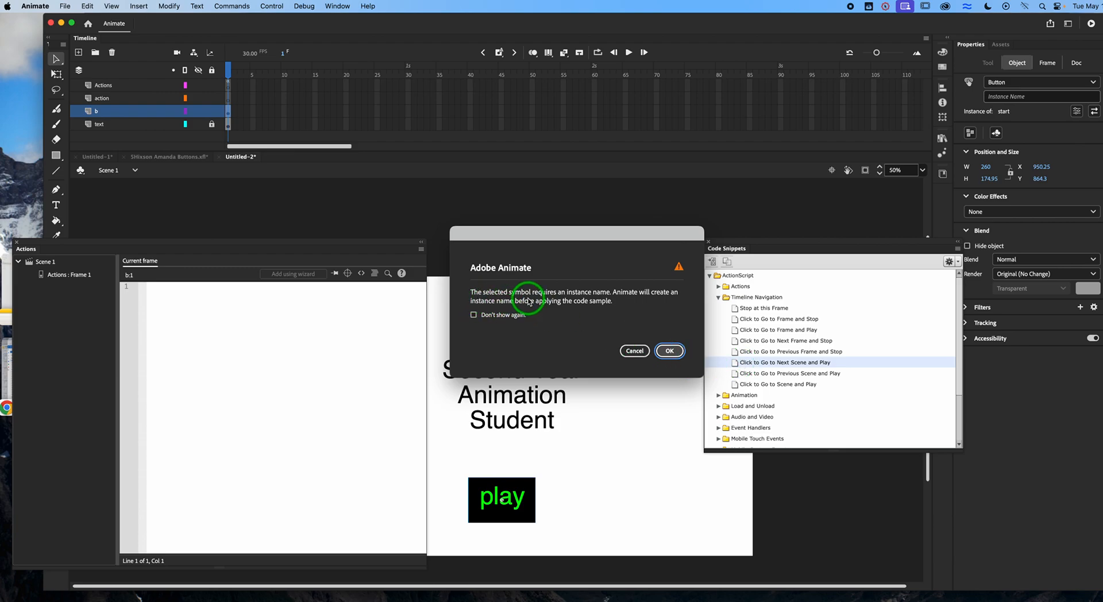
{"action": "left_click", "coordinate": [634, 350]}
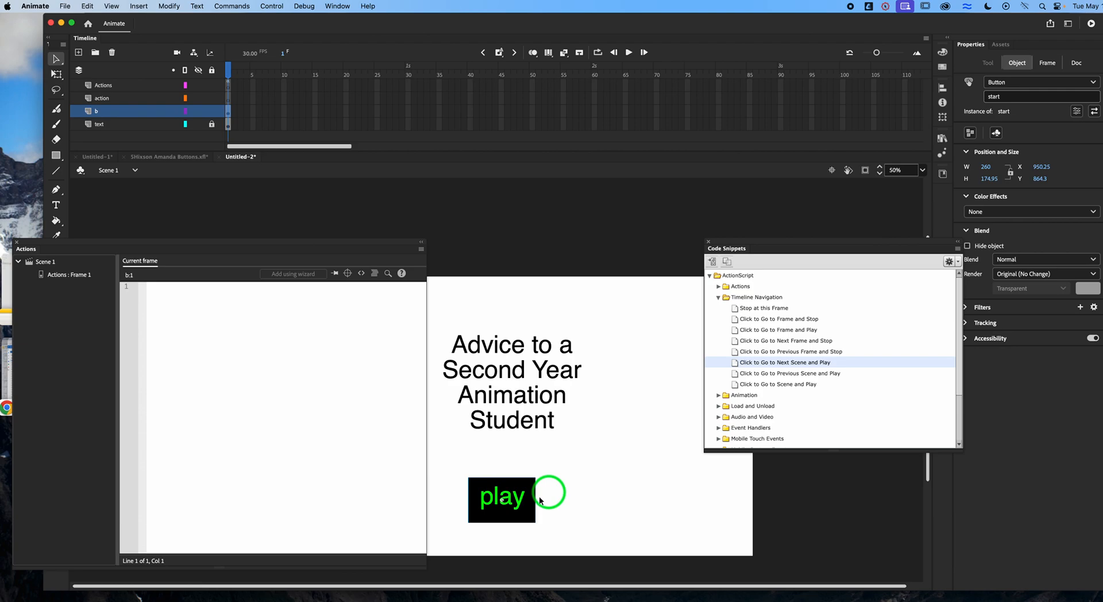
{"action": "mouse_move", "coordinate": [752, 364]}
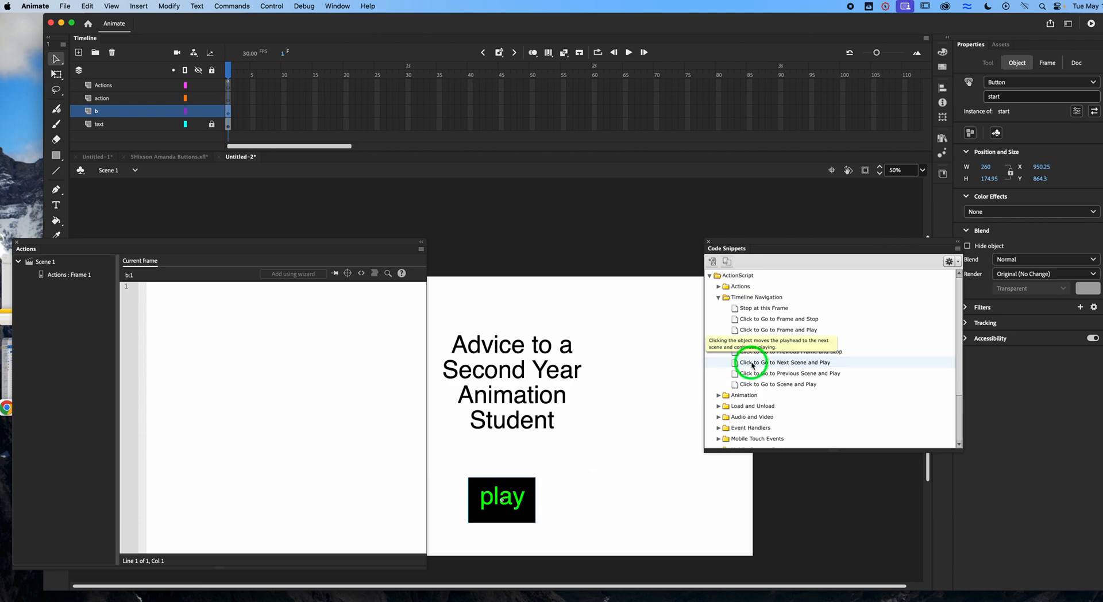
{"action": "double_click", "coordinate": [753, 364]}
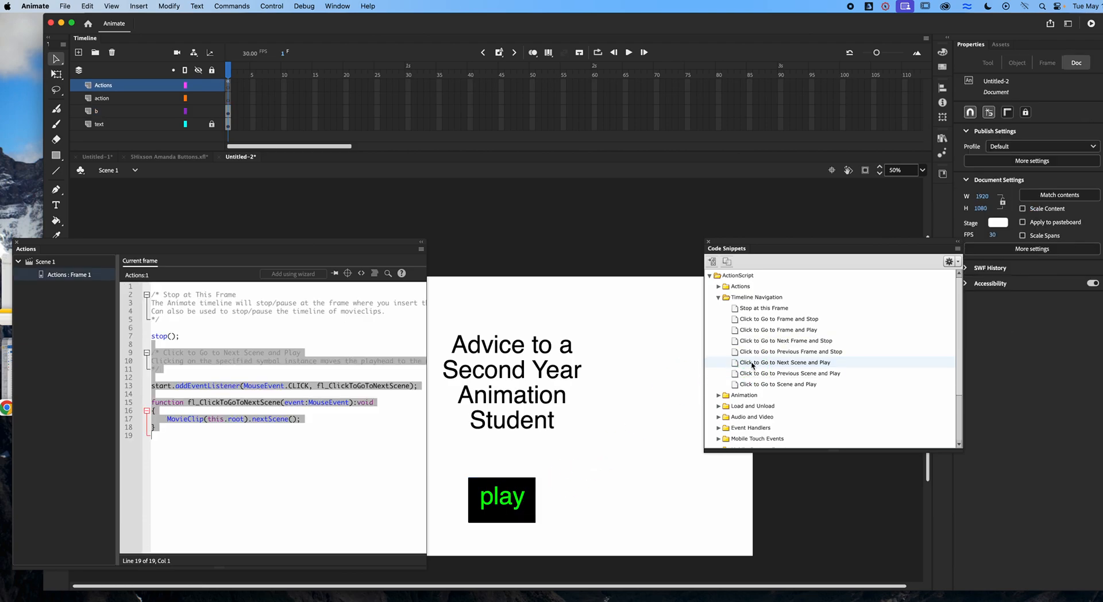
Step: Review the next-scene code for the start instance, test the movie by playing it with the button, and close the preview
{"action": "left_click", "coordinate": [189, 443]}
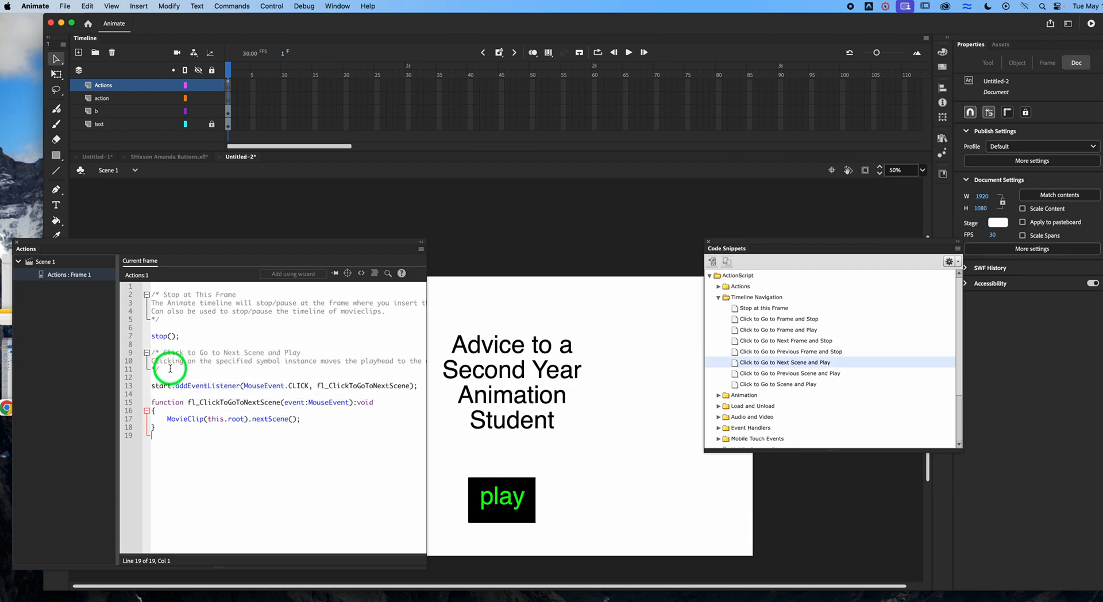
{"action": "left_click_drag", "start_coordinate": [152, 387], "coordinate": [169, 391]}
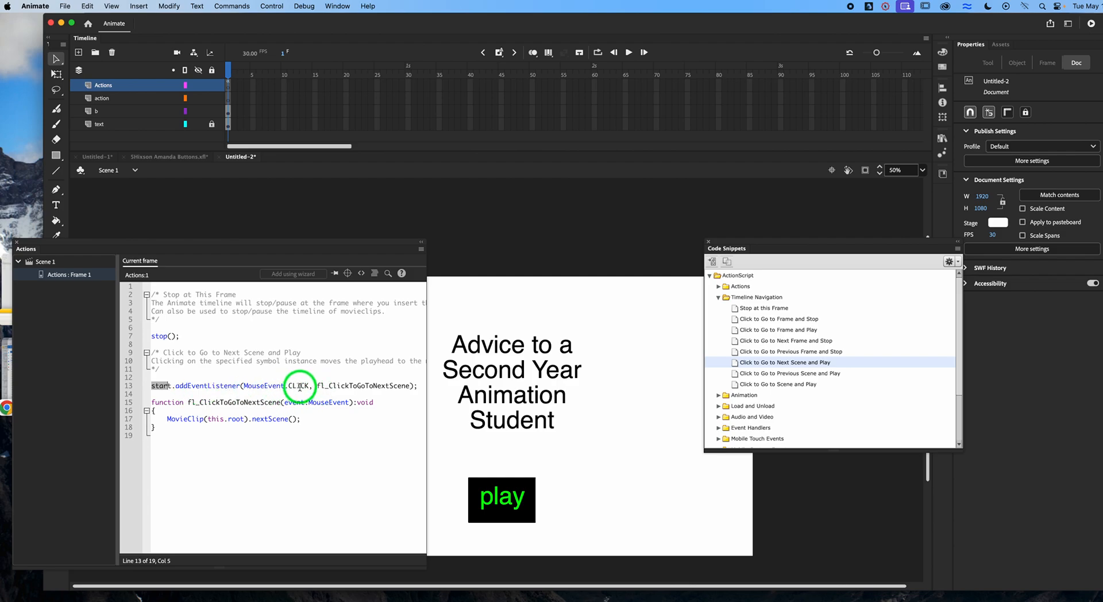
{"action": "scroll", "coordinate": [333, 389], "scroll_direction": "right", "scroll_amount": 2}
{"action": "scroll", "coordinate": [339, 389], "scroll_direction": "left", "scroll_amount": 2}
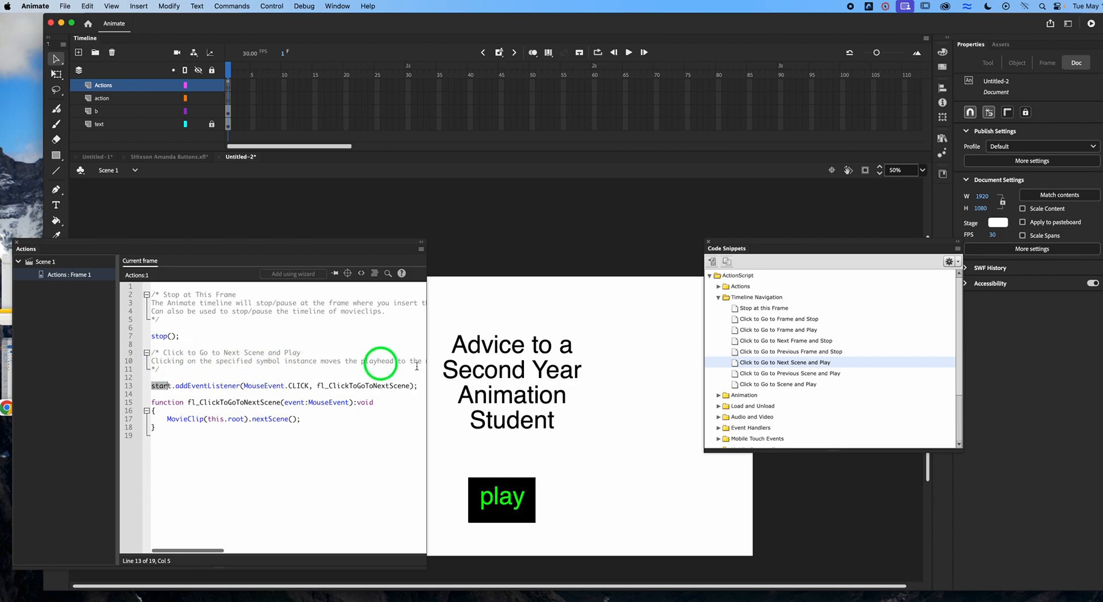
{"action": "key", "text": "super+Return"}
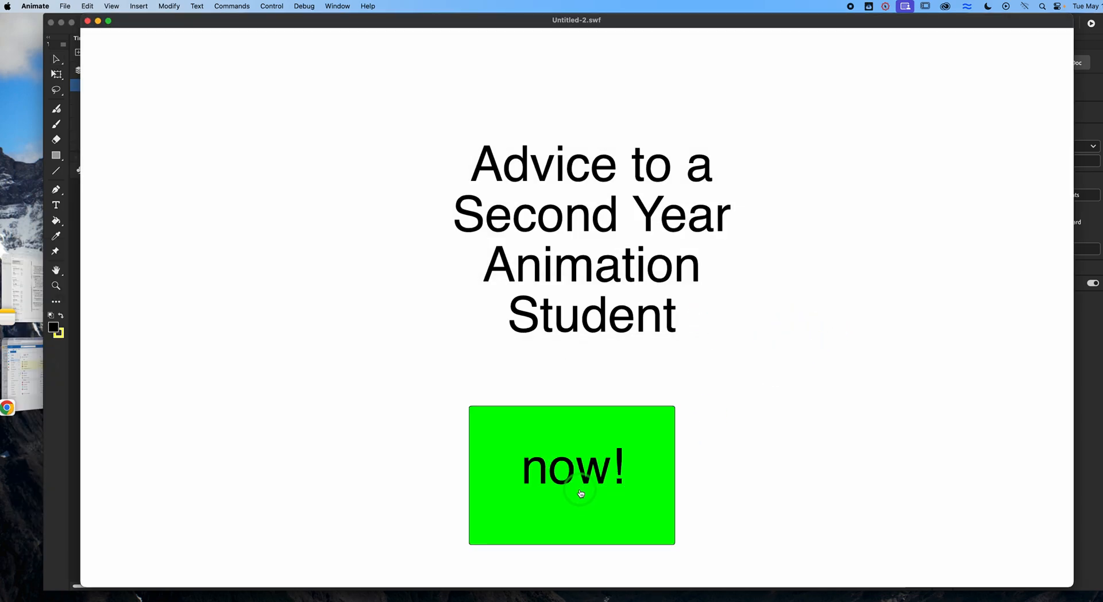
{"action": "left_click", "coordinate": [581, 492]}
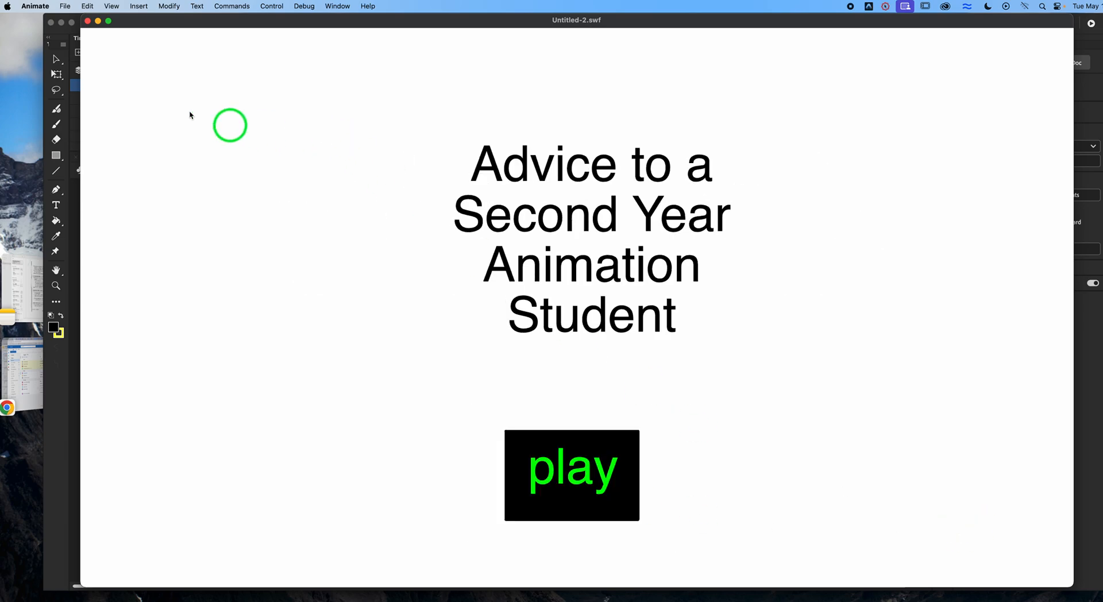
{"action": "left_click", "coordinate": [87, 22]}
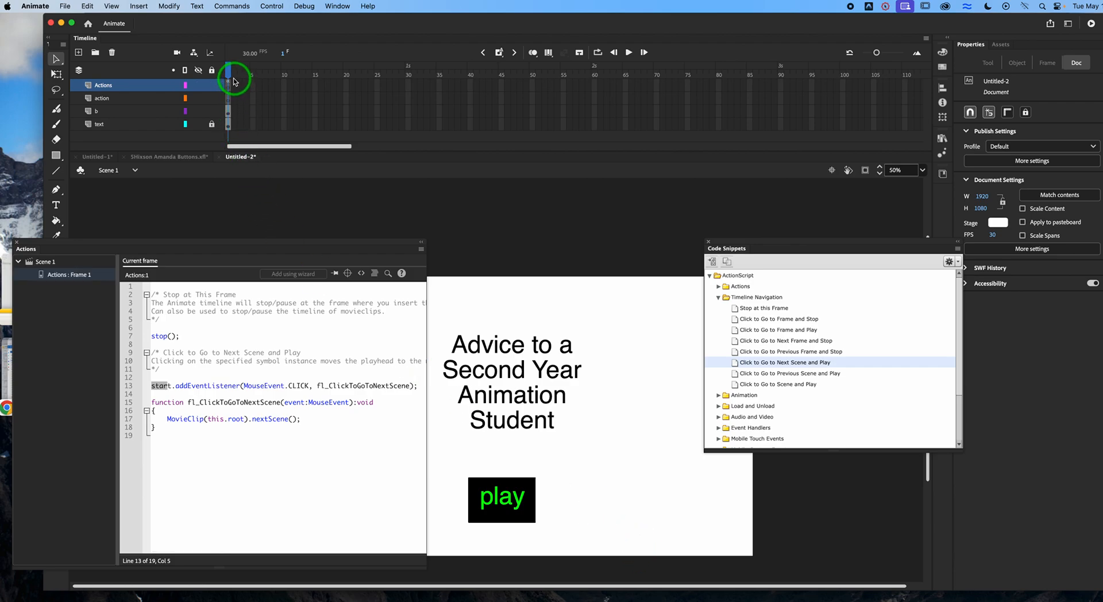
{"action": "left_click", "coordinate": [229, 85]}
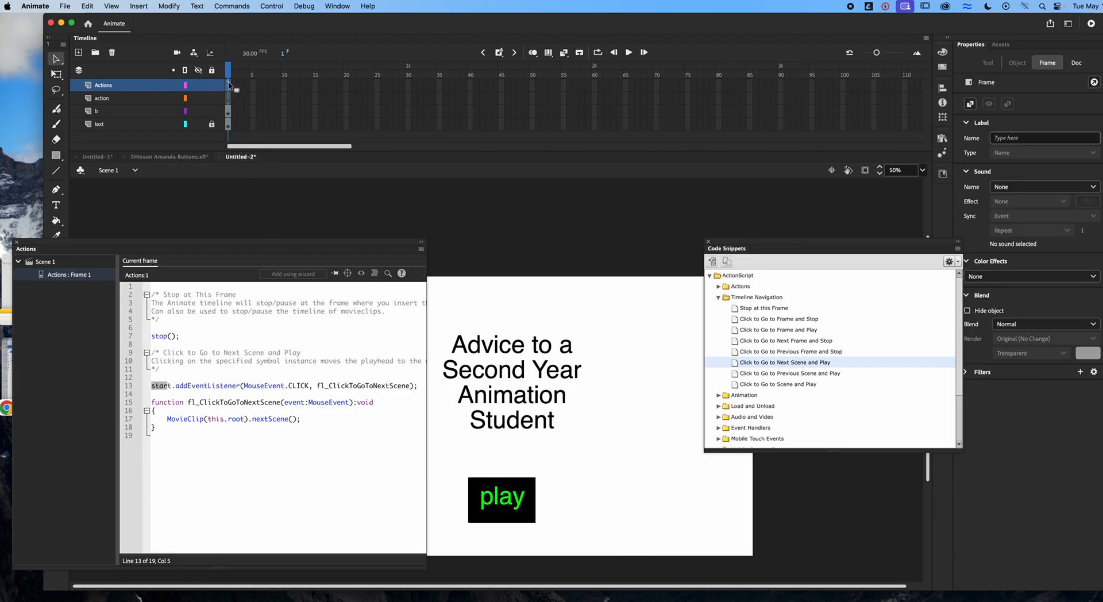
{"action": "left_click", "coordinate": [480, 505]}
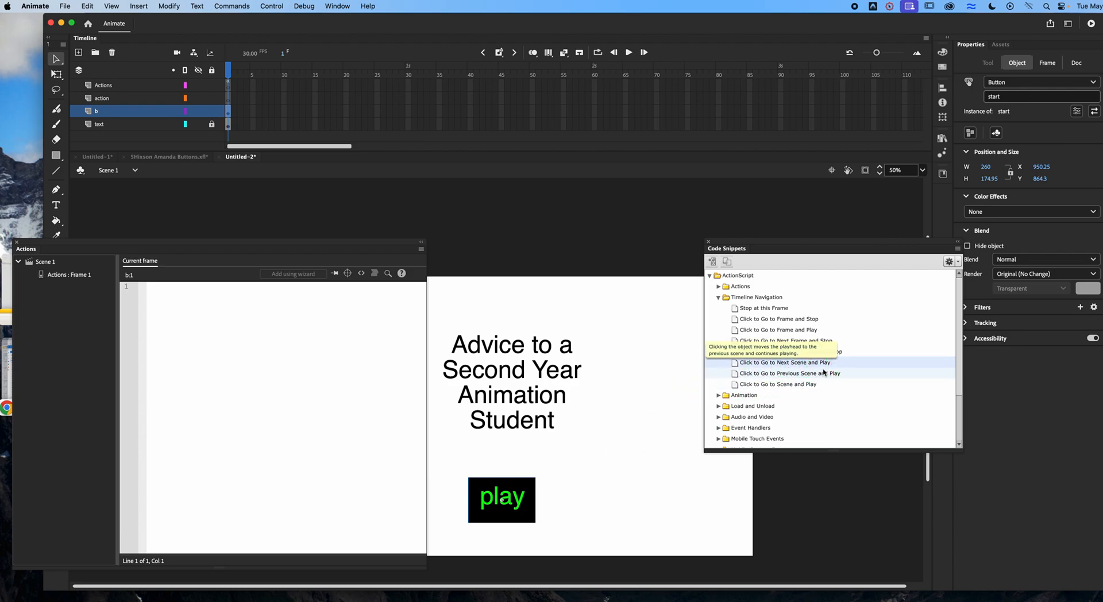
{"action": "left_click", "coordinate": [813, 381]}
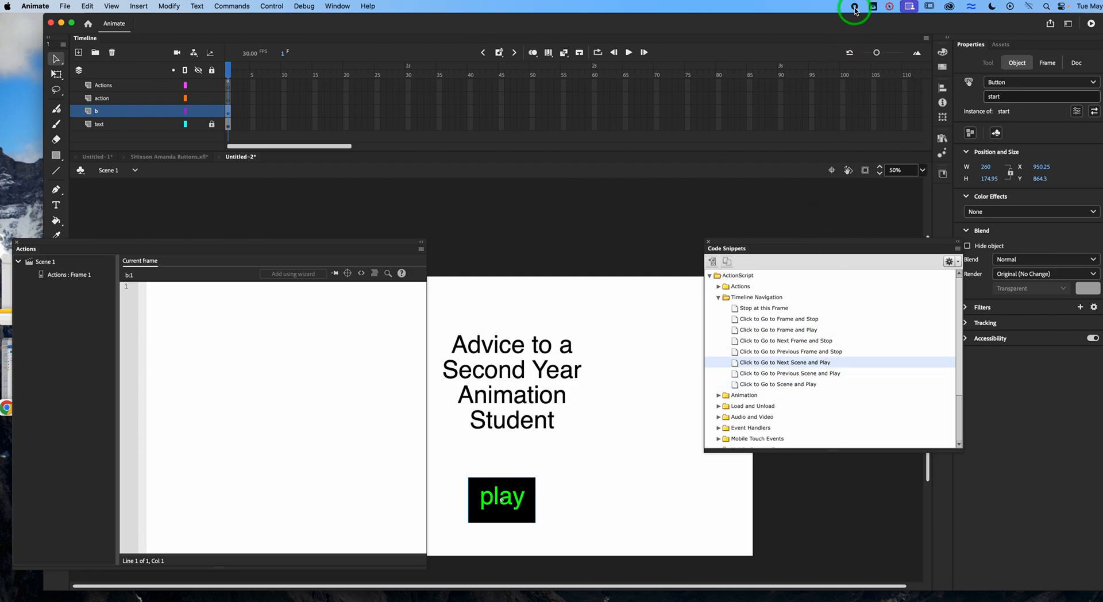
Step: Switch to the student's Buttons example document, test it in an enlarged preview with Code Snippets closed, and start the game from its face button
{"action": "left_click", "coordinate": [170, 157]}
{"action": "key", "text": "super+Return"}
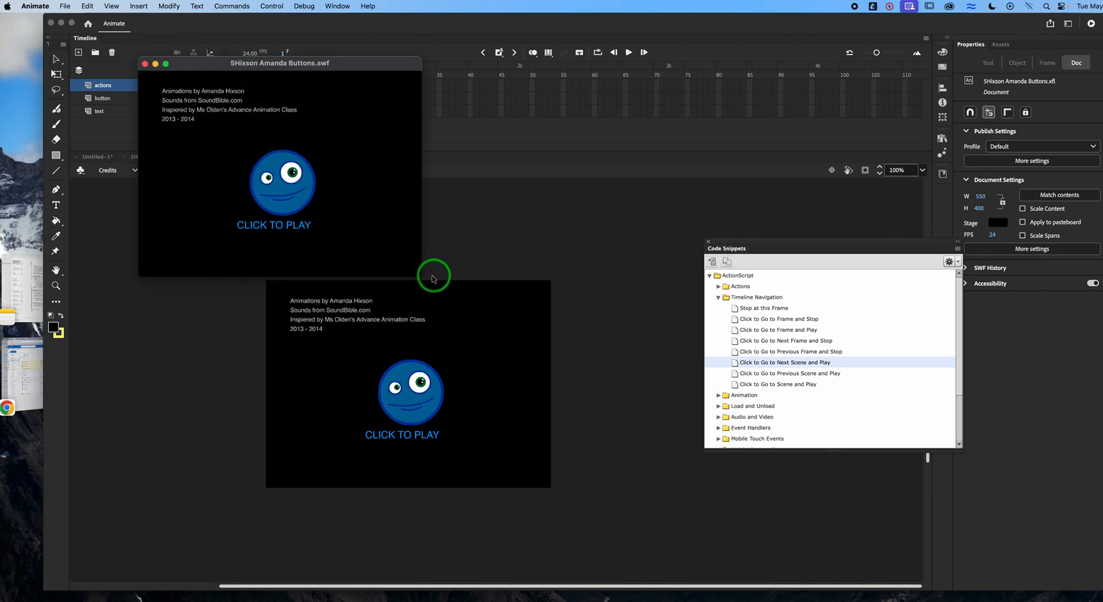
{"action": "left_click_drag", "start_coordinate": [419, 277], "coordinate": [810, 479]}
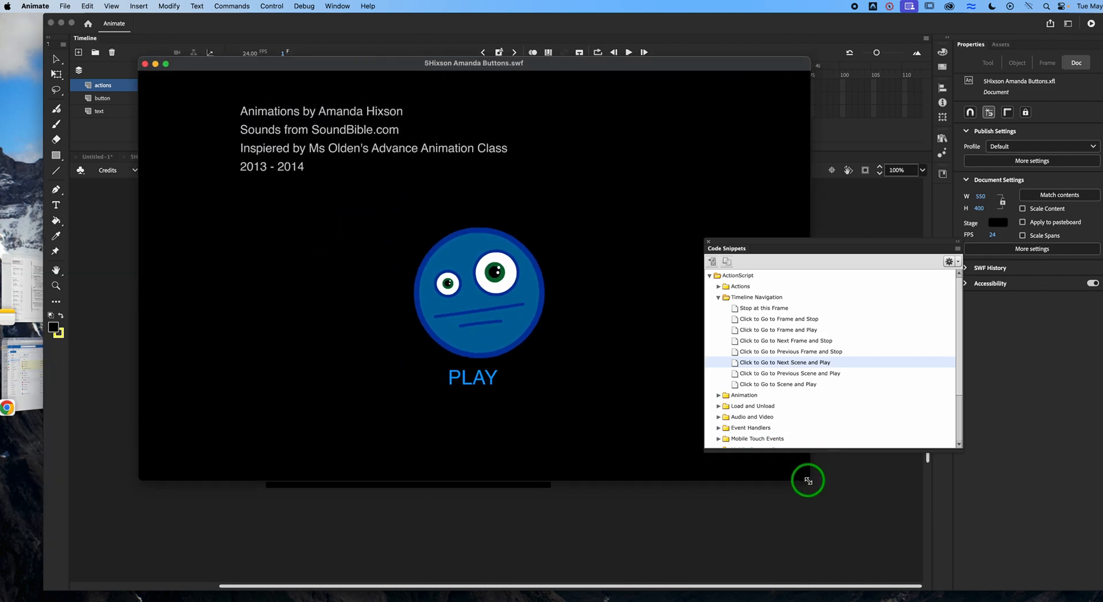
{"action": "left_click", "coordinate": [708, 242]}
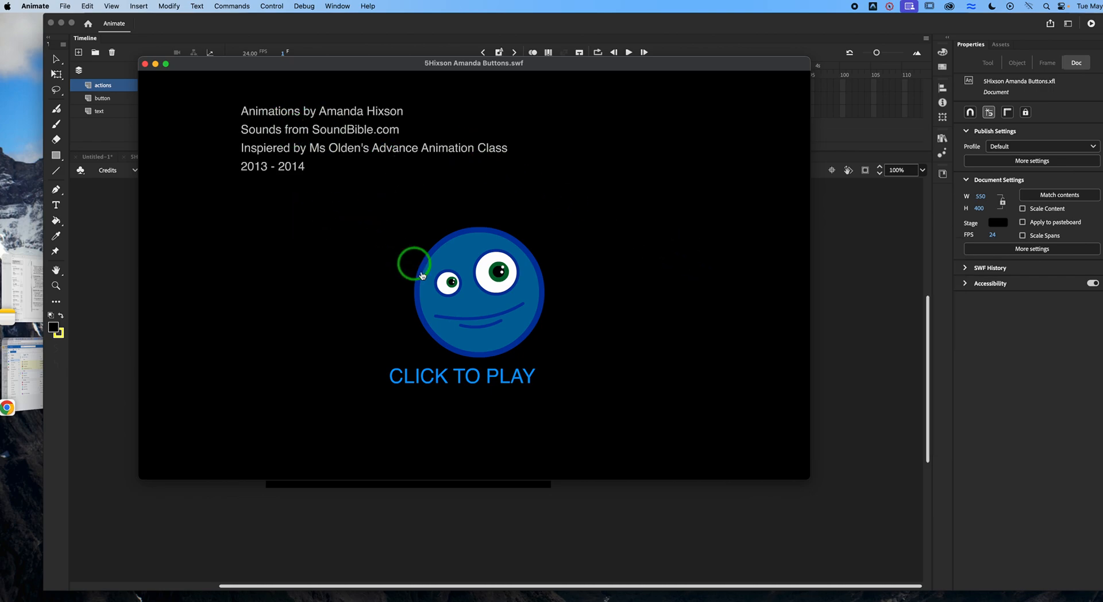
{"action": "left_click", "coordinate": [481, 313]}
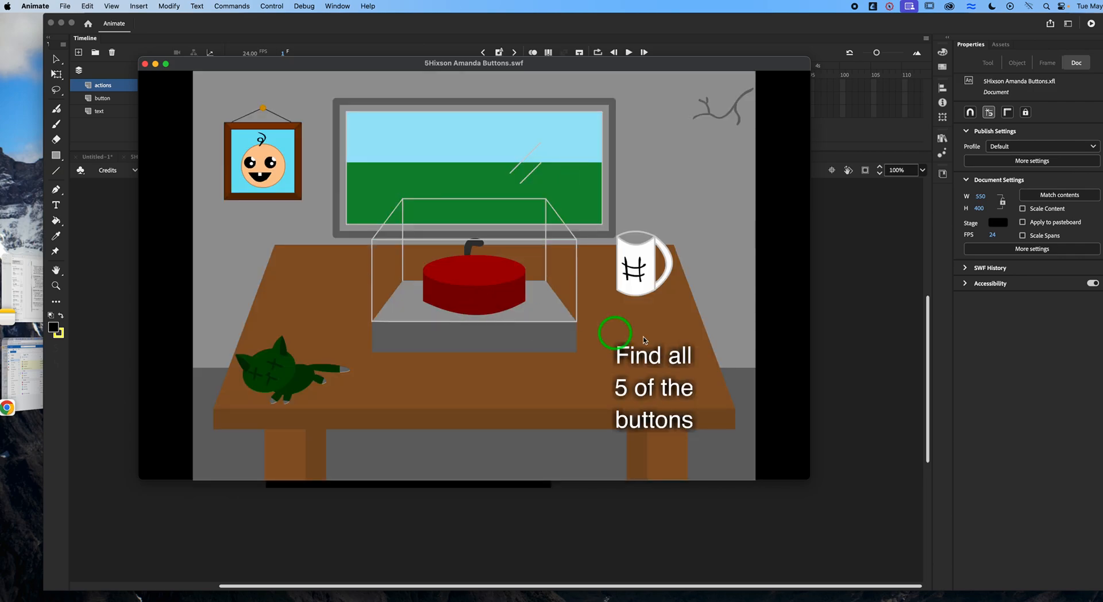
Step: Enlarge the preview, try the red button, green cat, baby portrait, mug and wall crack as hidden buttons, and close the preview
{"action": "left_click", "coordinate": [480, 285]}
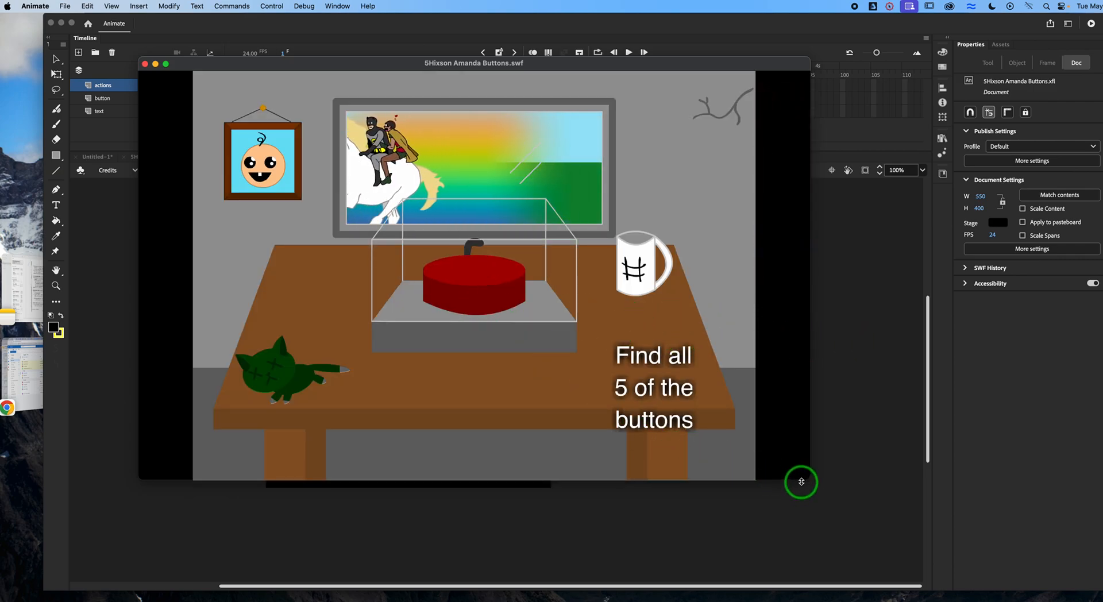
{"action": "left_click_drag", "start_coordinate": [802, 477], "coordinate": [763, 530]}
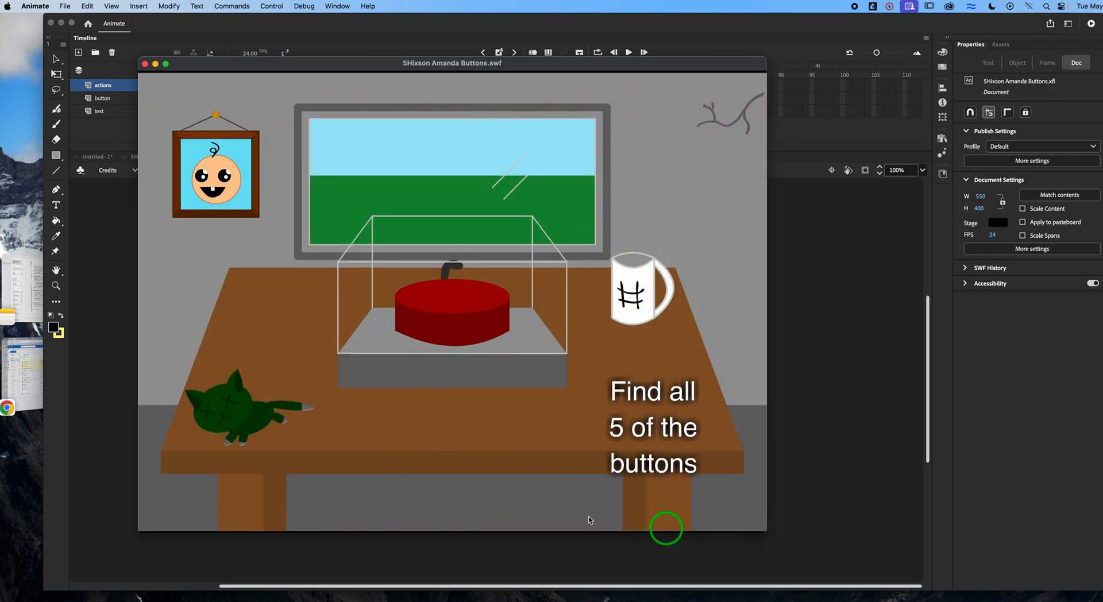
{"action": "left_click", "coordinate": [223, 413]}
{"action": "left_click", "coordinate": [224, 178]}
{"action": "left_click", "coordinate": [630, 298]}
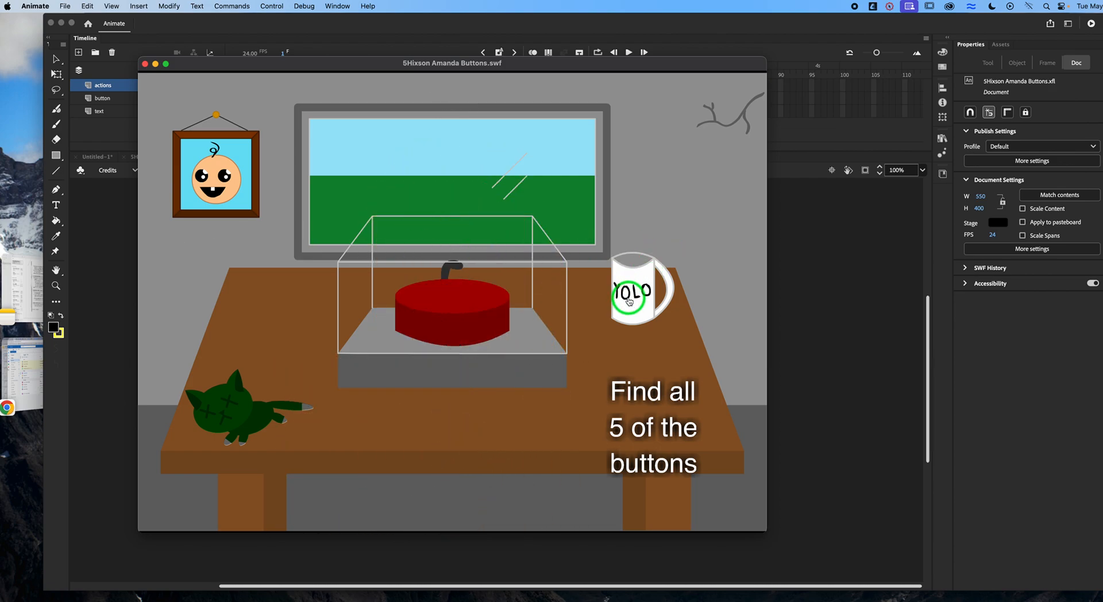
{"action": "left_click", "coordinate": [629, 300]}
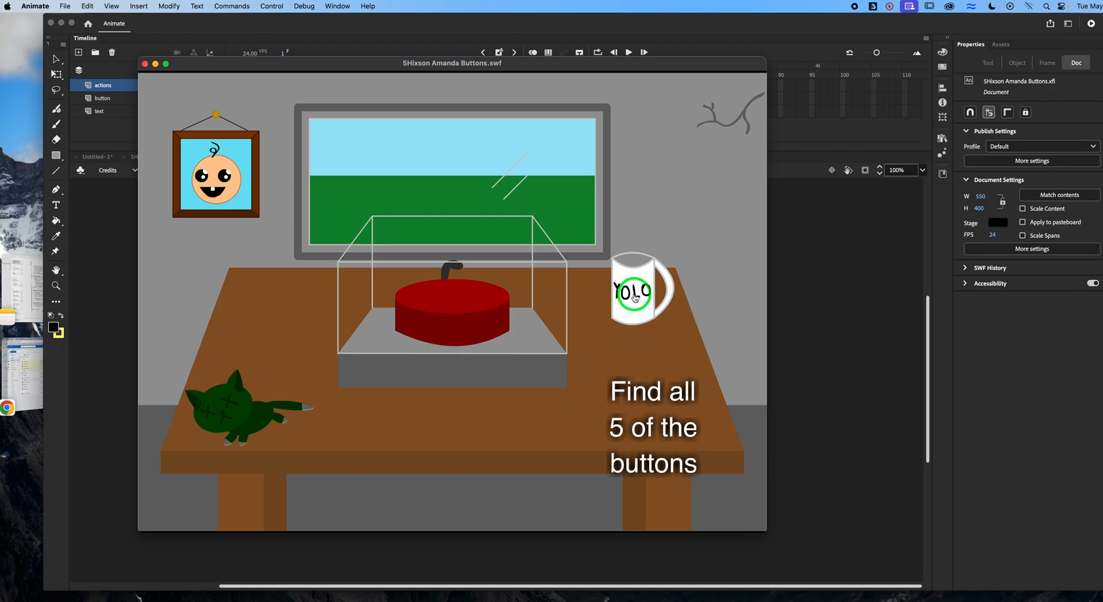
{"action": "left_click", "coordinate": [727, 129]}
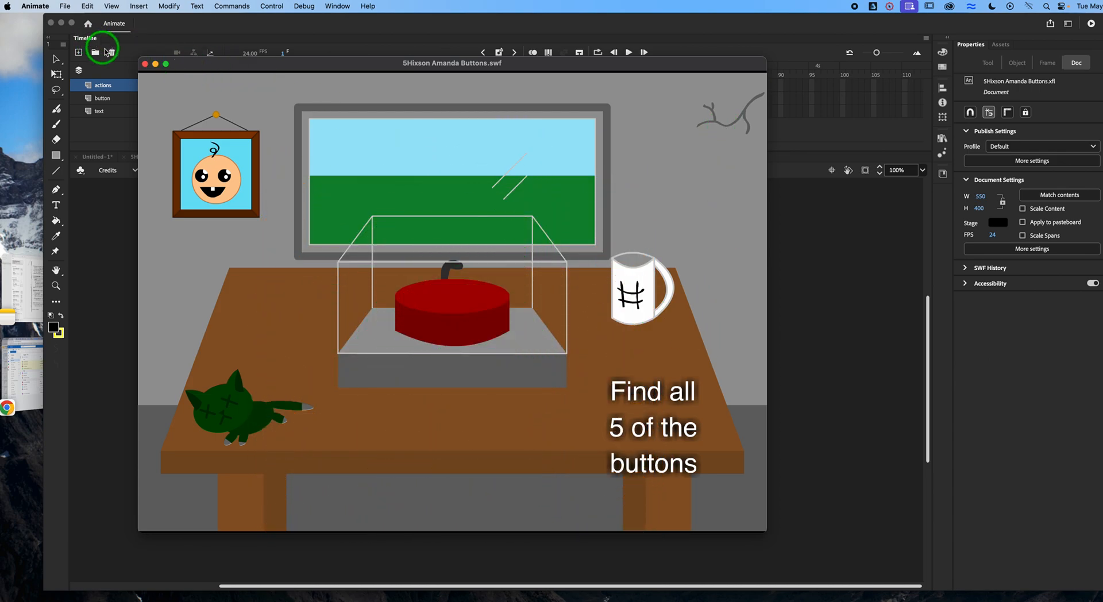
{"action": "left_click", "coordinate": [146, 68]}
Step: Check the document's list of scene scripts, and open the Dino scene to scrub through its animation up to frame 85
{"action": "key", "text": "F9"}
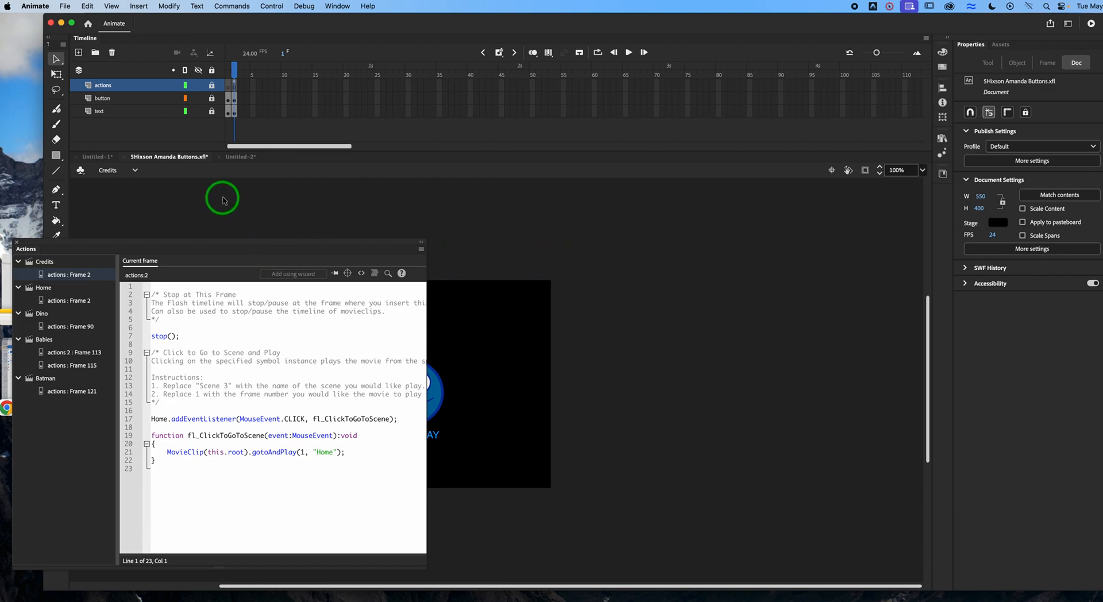
{"action": "left_click", "coordinate": [118, 173]}
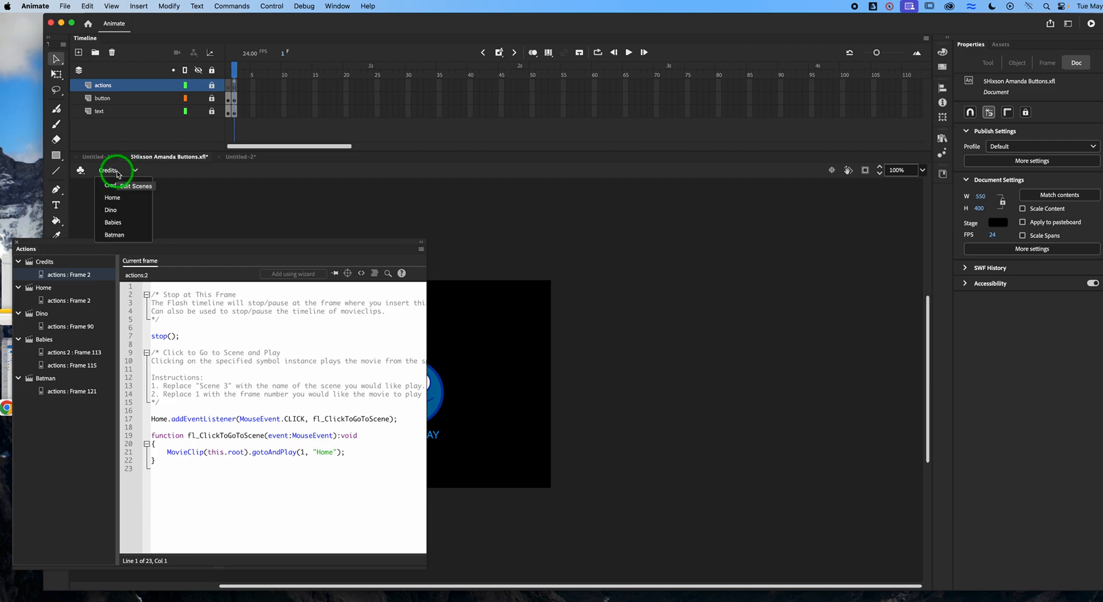
{"action": "left_click", "coordinate": [119, 209]}
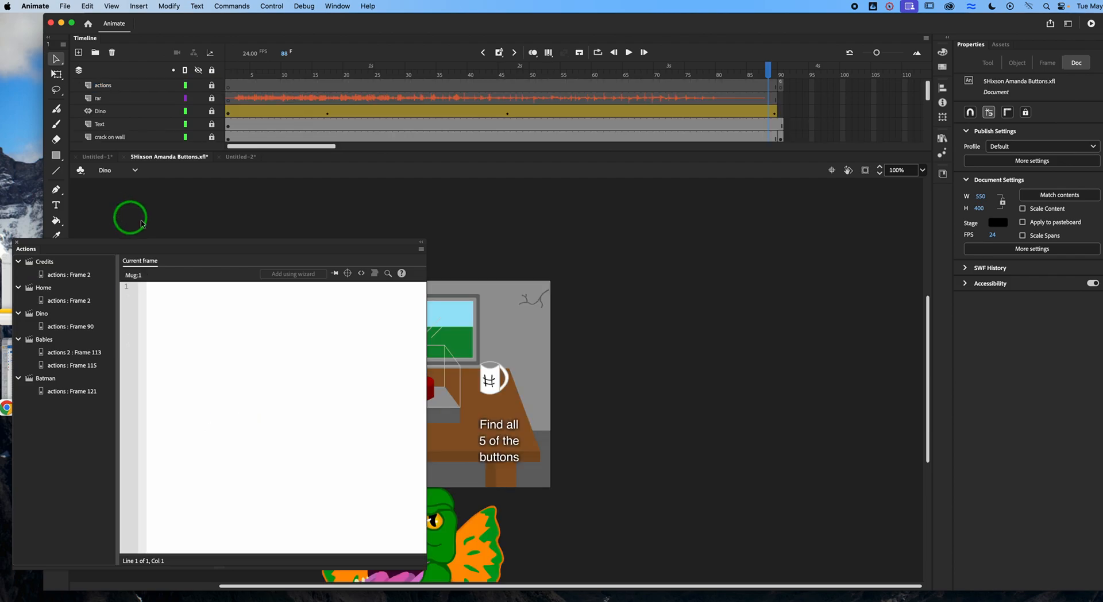
{"action": "left_click", "coordinate": [17, 244]}
{"action": "left_click_drag", "start_coordinate": [353, 69], "coordinate": [749, 74]}
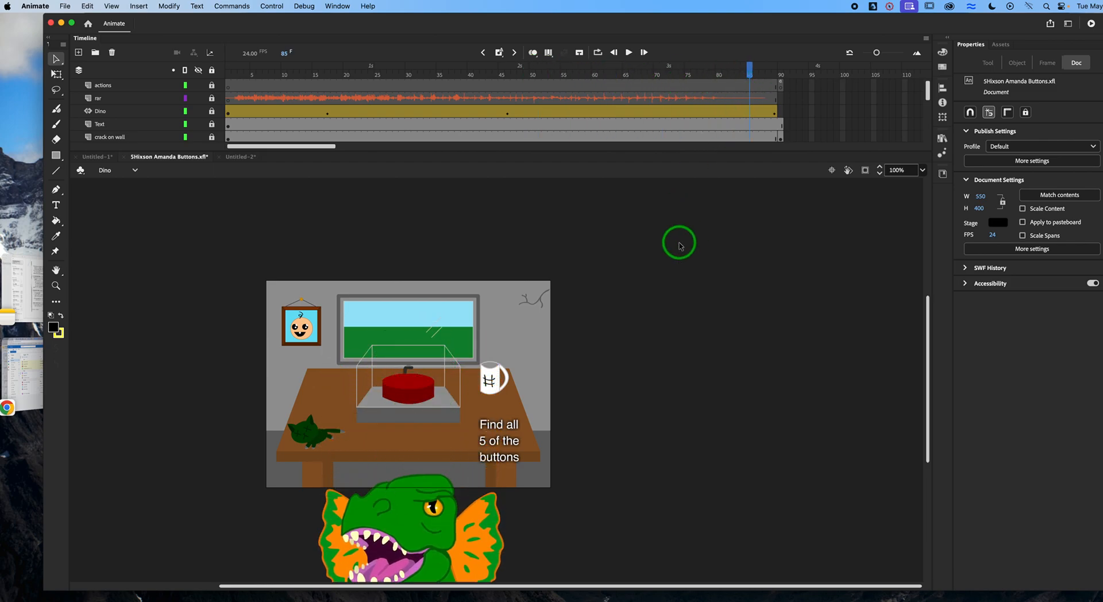